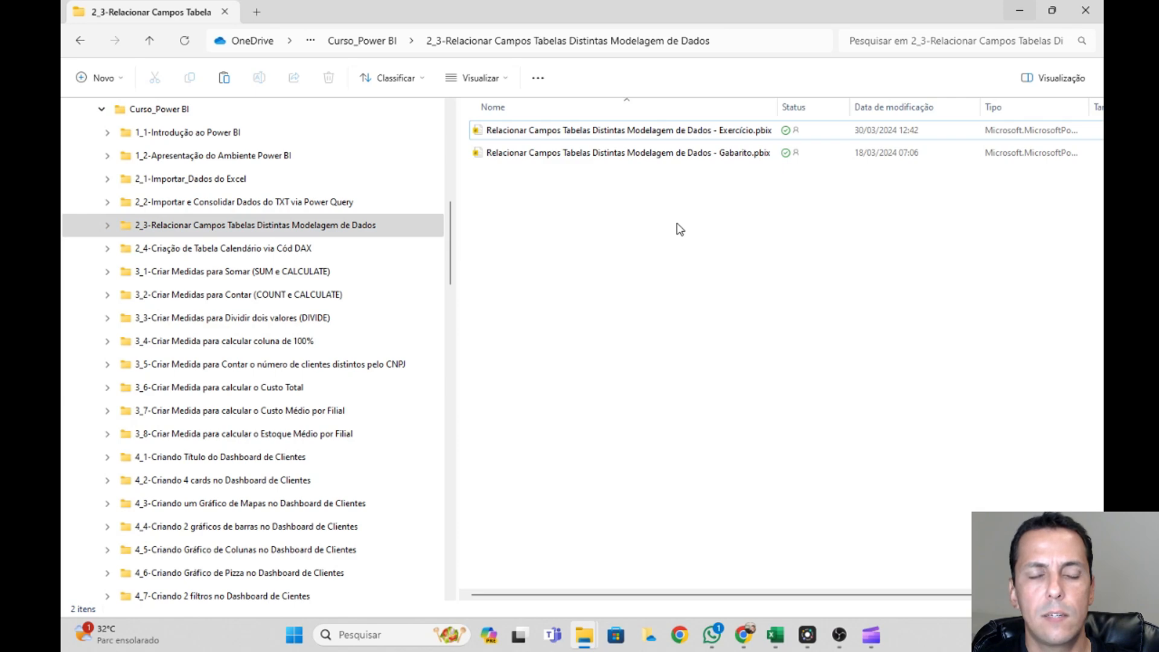
Open the file Relacionar Campos Tabelas Distintas Modelagem de Dados - Exercício.pbix from the 2_3 folder.
left_click(749, 130)
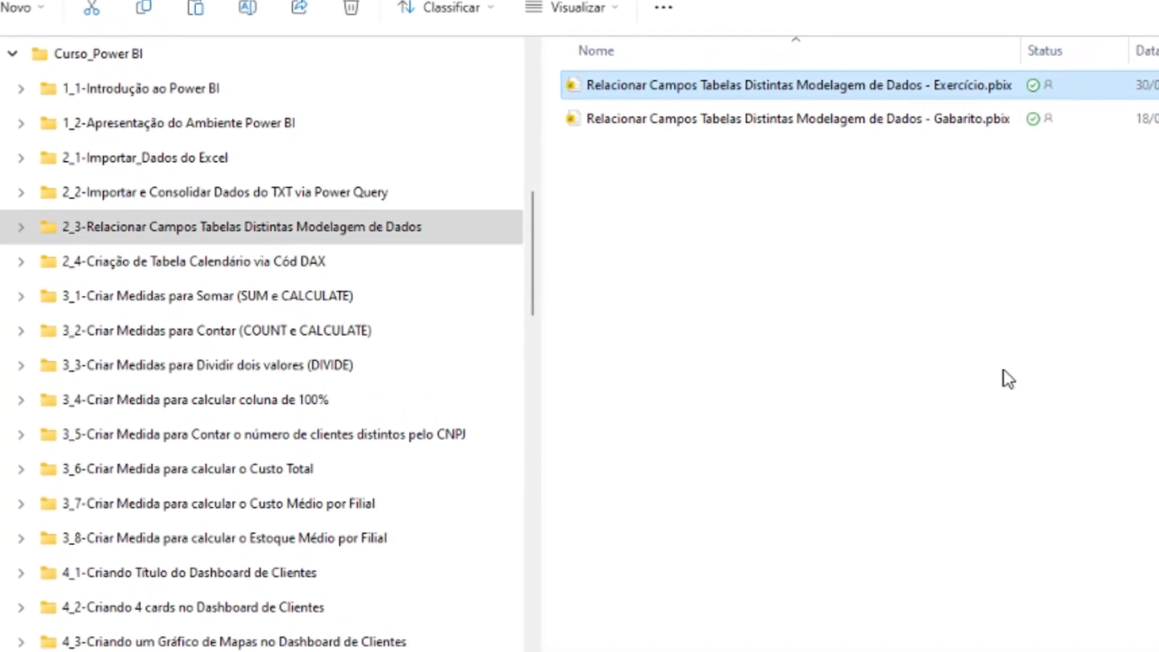
left_click(969, 333)
left_click(936, 91)
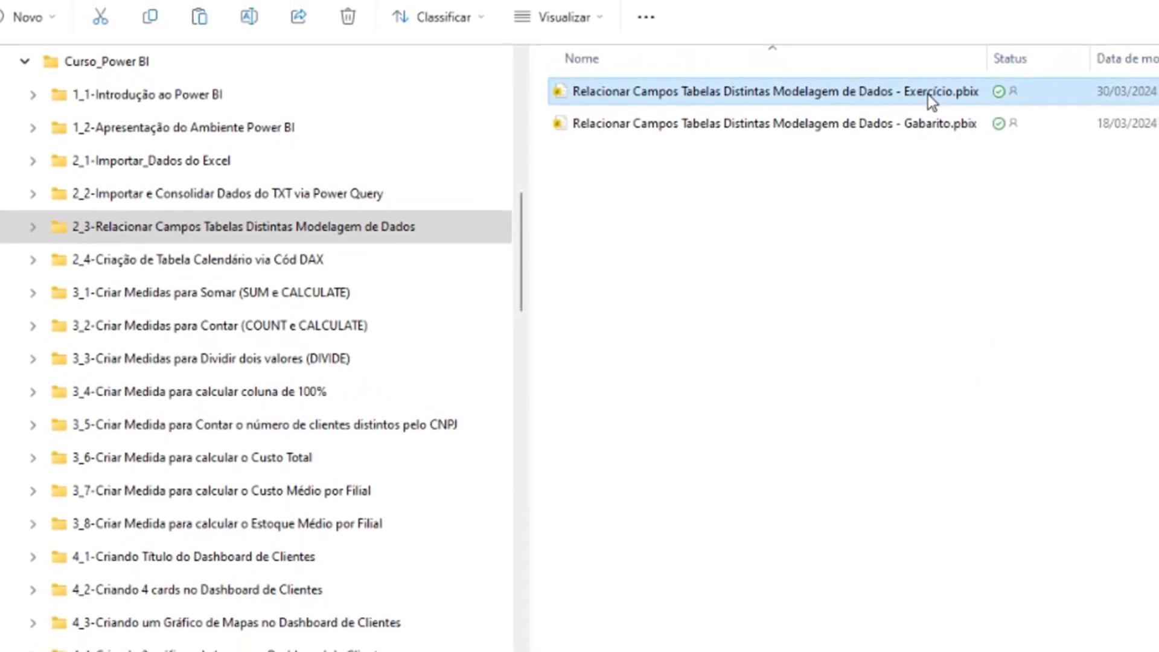
double_click(870, 96)
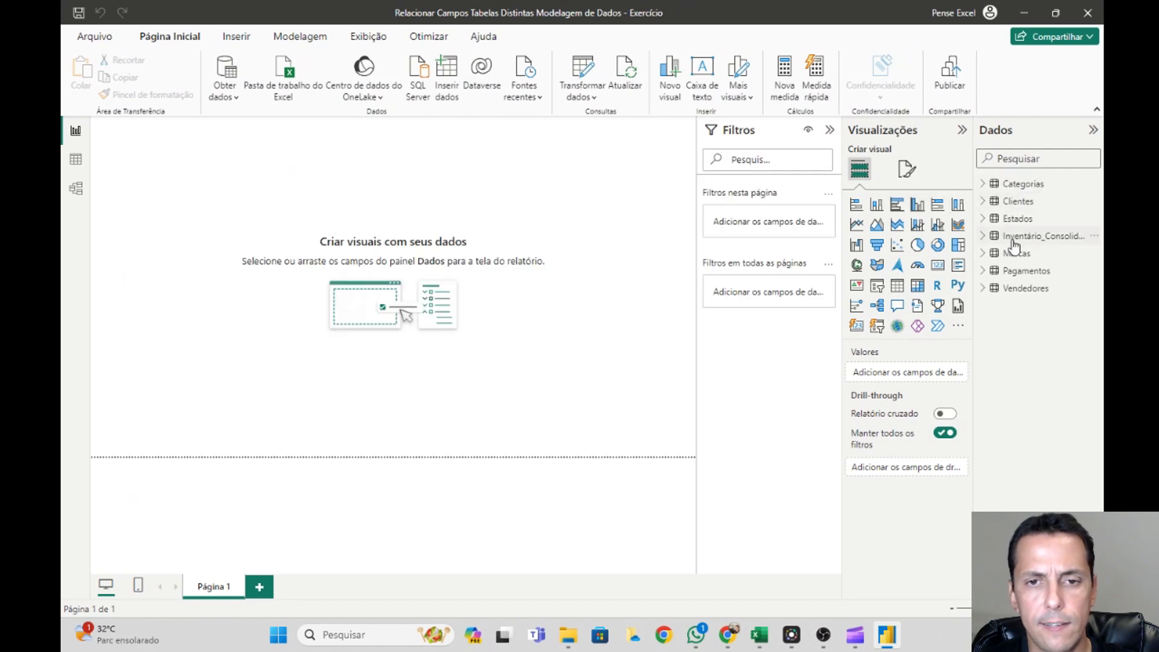
Look through the rows of the imported tables, from Categorias to Vendedores, in table view, finishing on Clientes.
left_click(1026, 187)
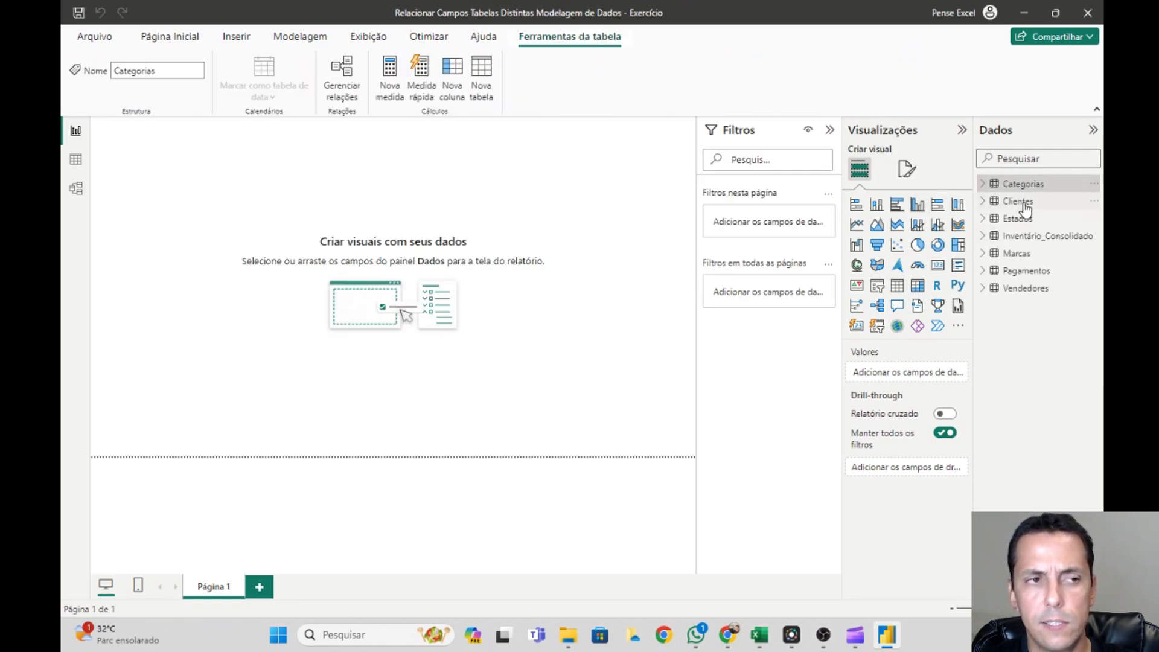
left_click(1026, 208)
left_click(1025, 218)
left_click(75, 160)
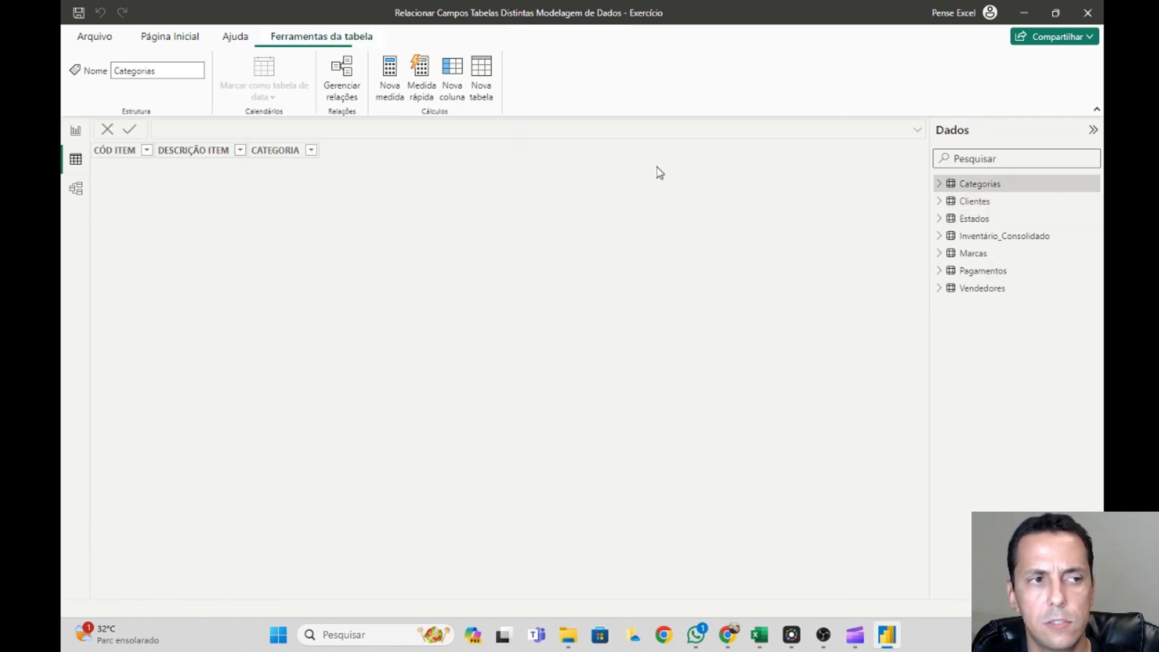
left_click(981, 203)
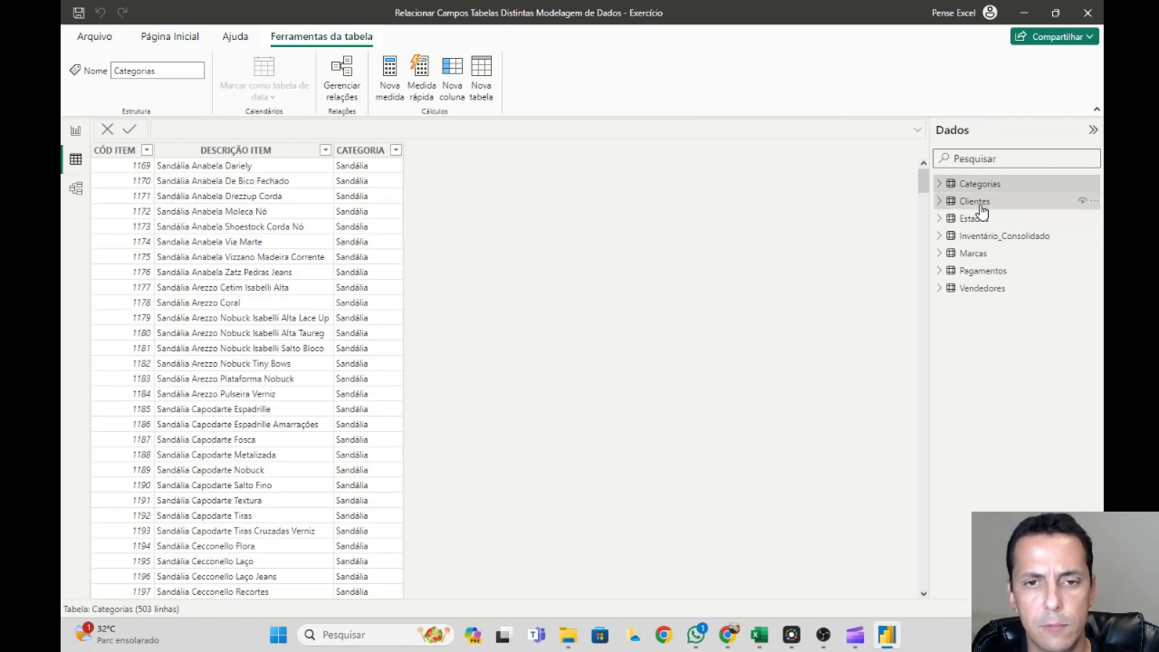
left_click(999, 220)
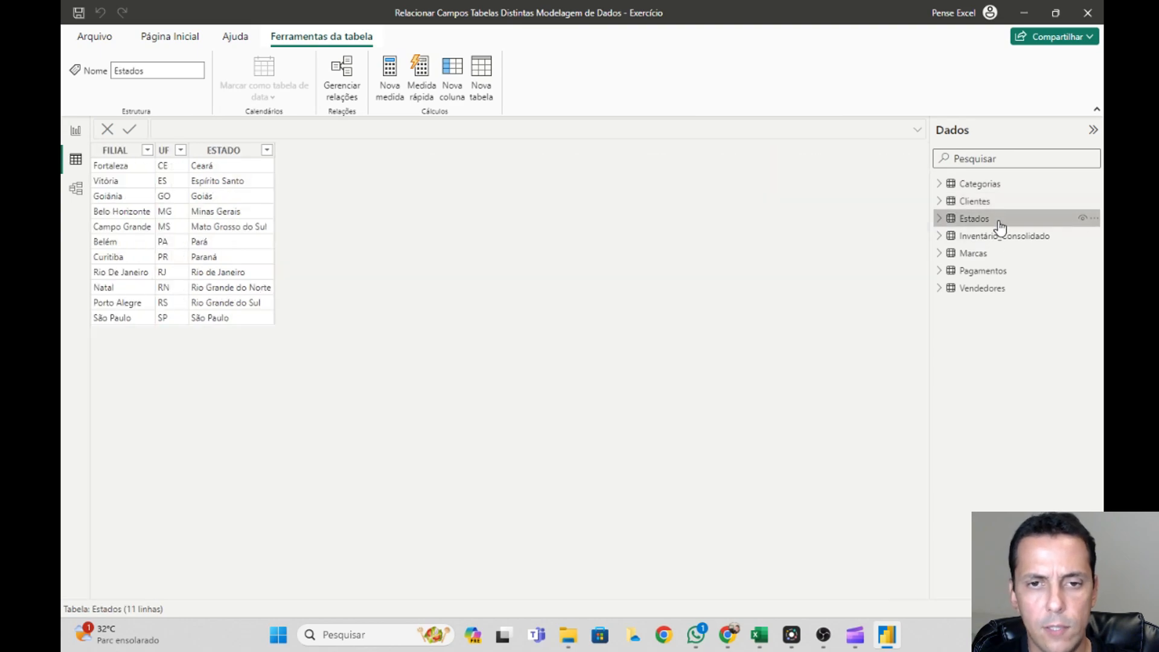
left_click(998, 237)
left_click(995, 256)
left_click(991, 271)
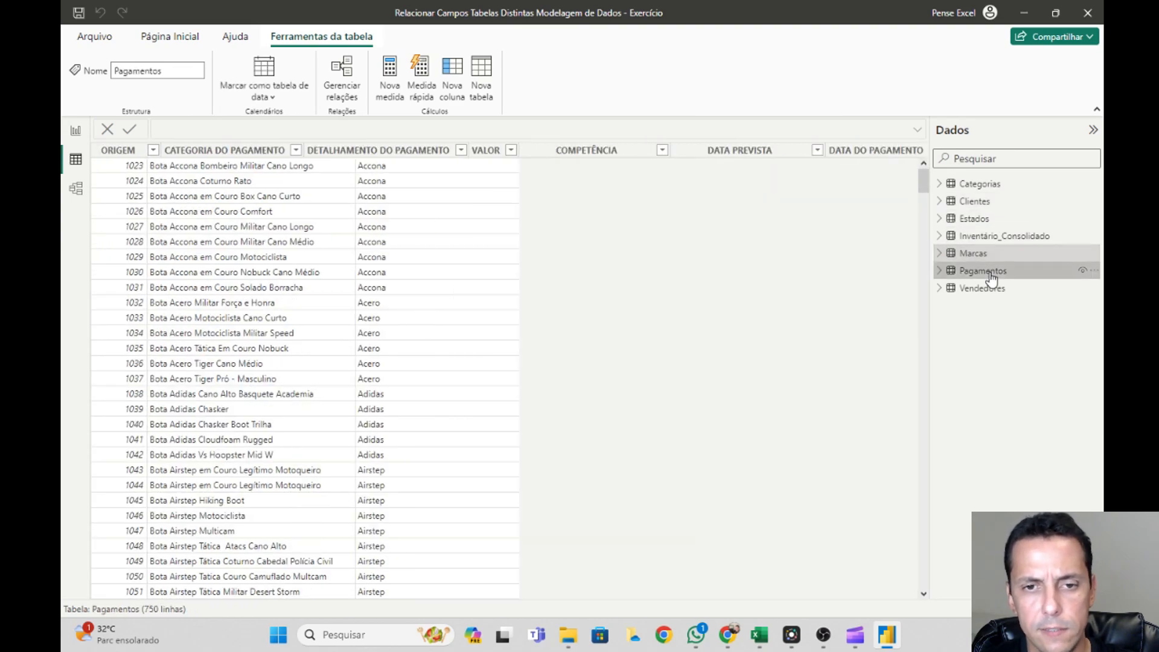
left_click(986, 290)
left_click(983, 201)
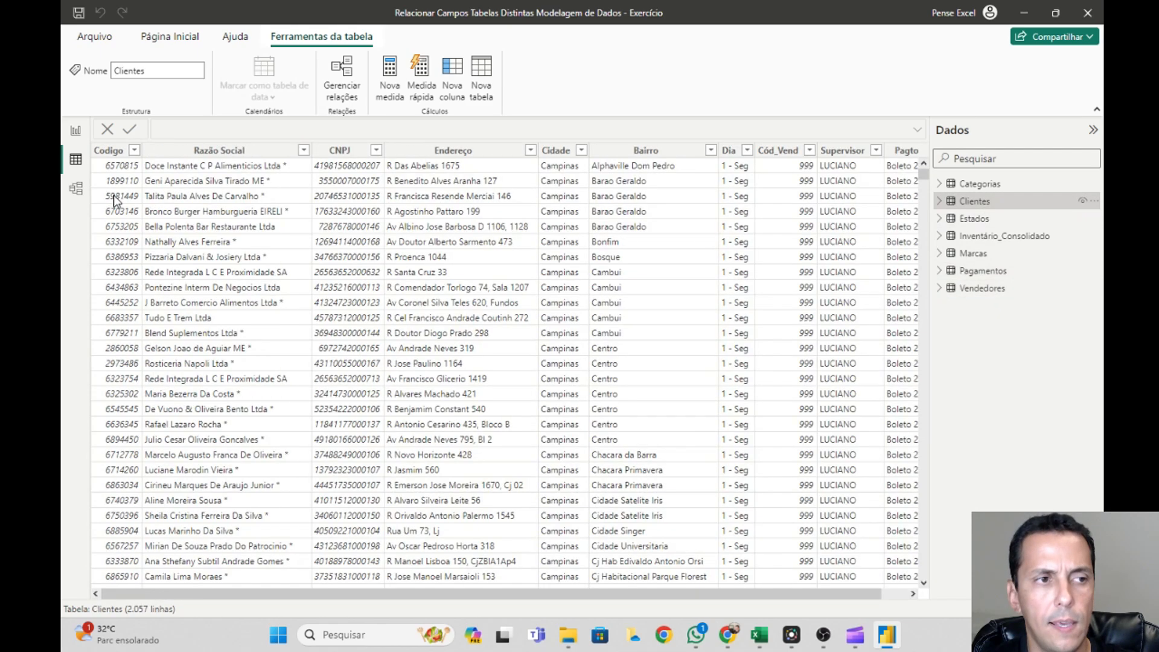
Show the model's relationship diagram with the Dados and Propriedades panes collapsed.
left_click(74, 199)
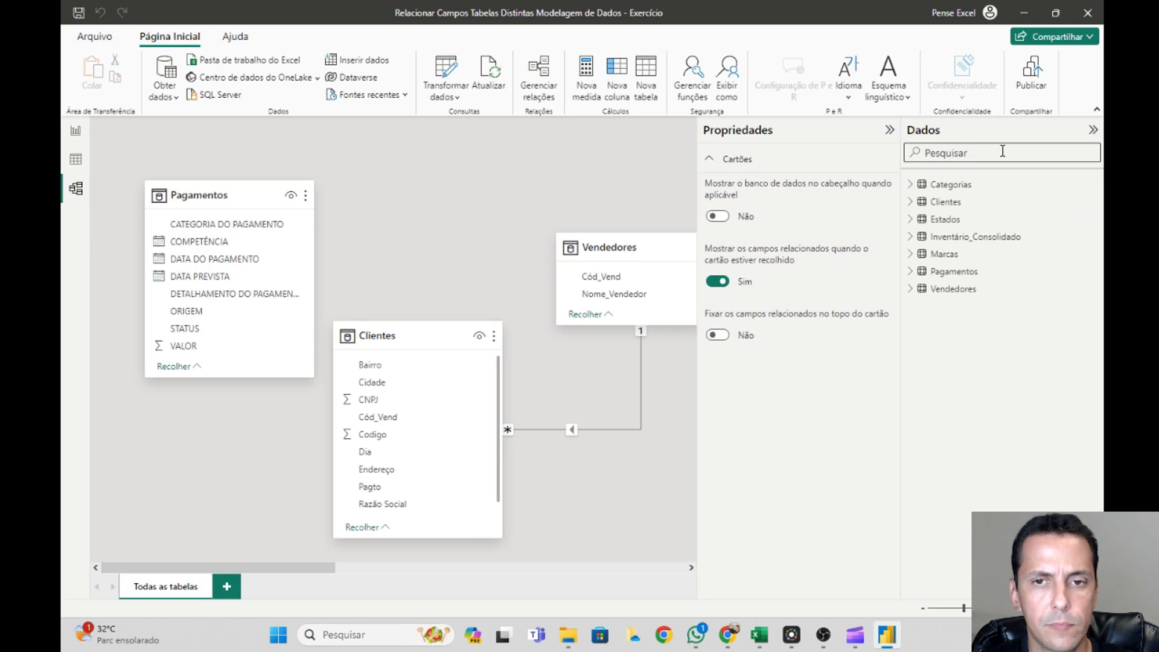
left_click(1094, 131)
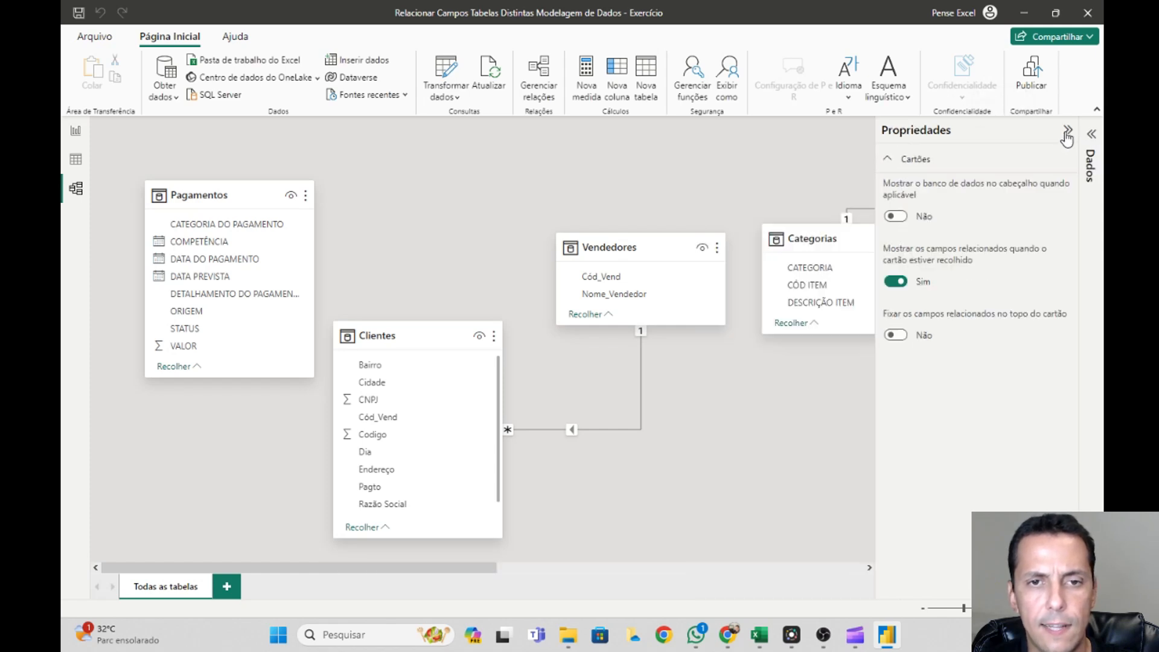
left_click(1065, 129)
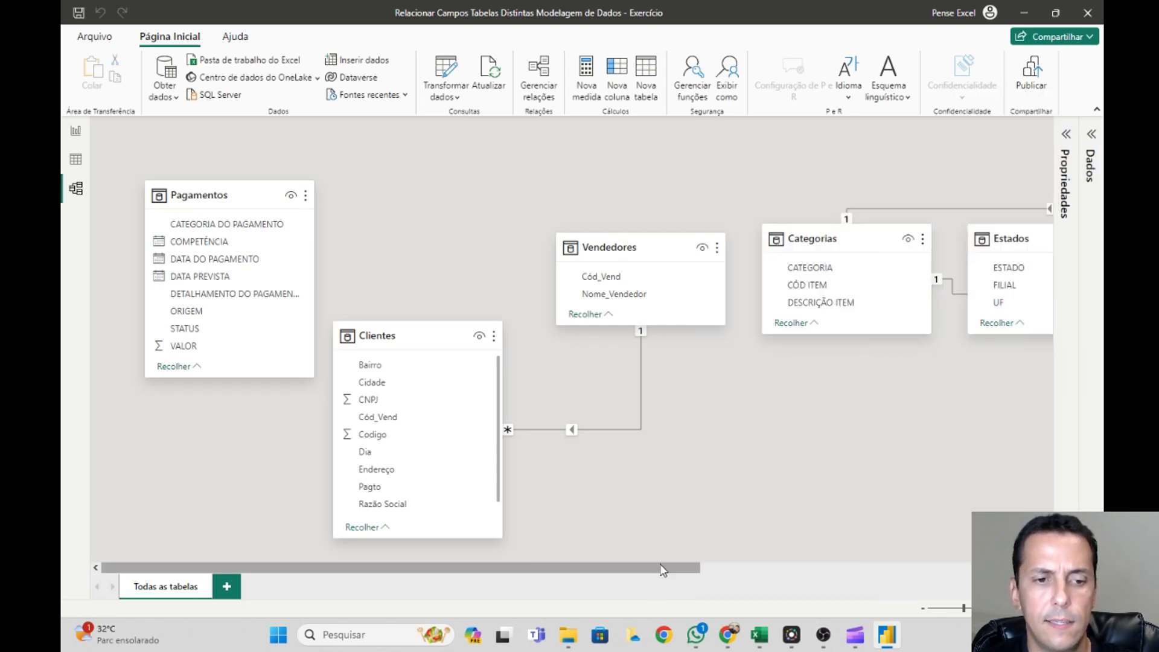
Rearrange the diagram, placing the Clientes table beside Pagamentos and the Vendedores table lower, between Clientes and Categorias.
left_click_drag(662, 567, 616, 574)
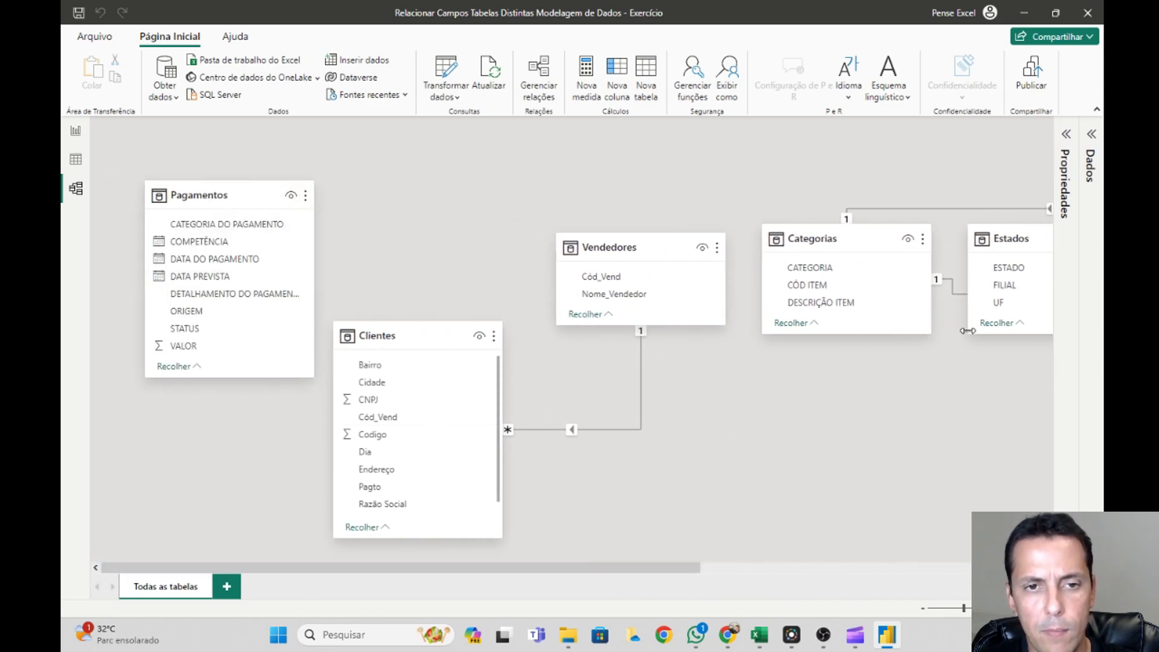
left_click_drag(377, 335, 398, 201)
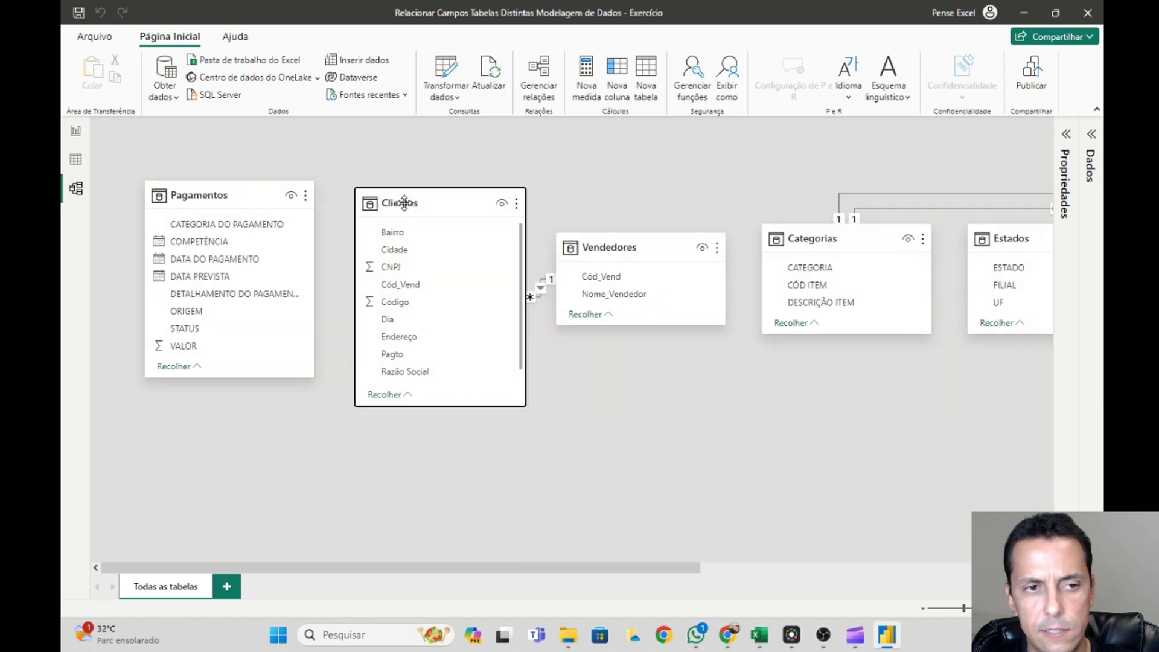
left_click_drag(642, 246, 672, 343)
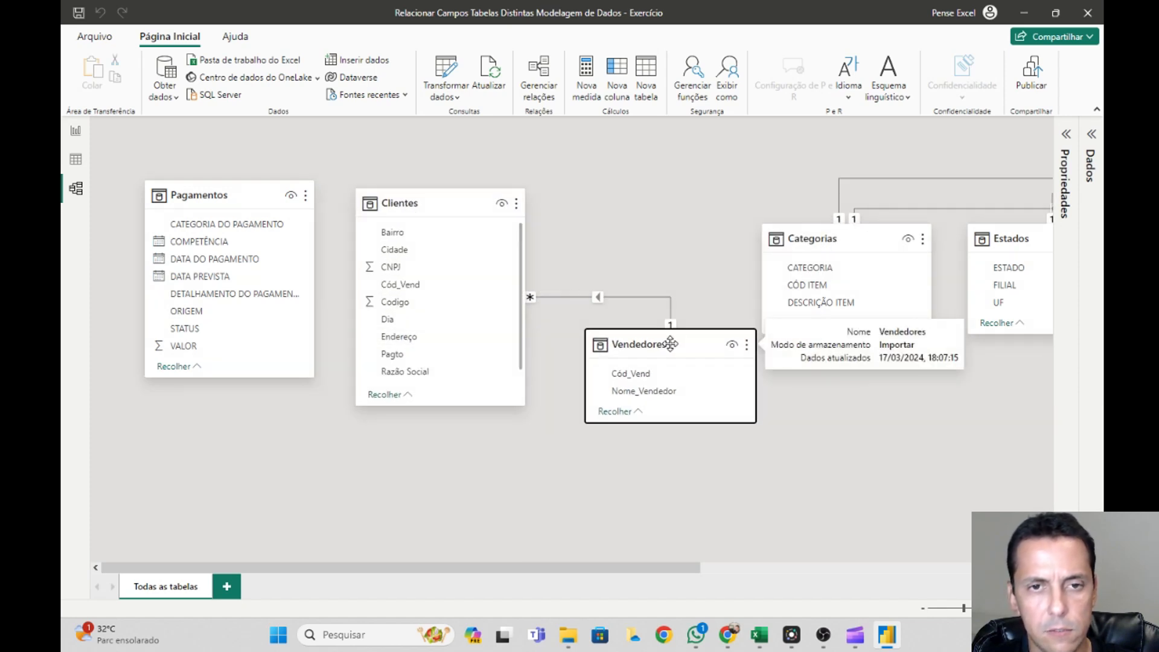
Examine the whole model diagram and the relationship lines between its tables, from overview and close up.
left_click(922, 609)
left_click(923, 608)
left_click(923, 608)
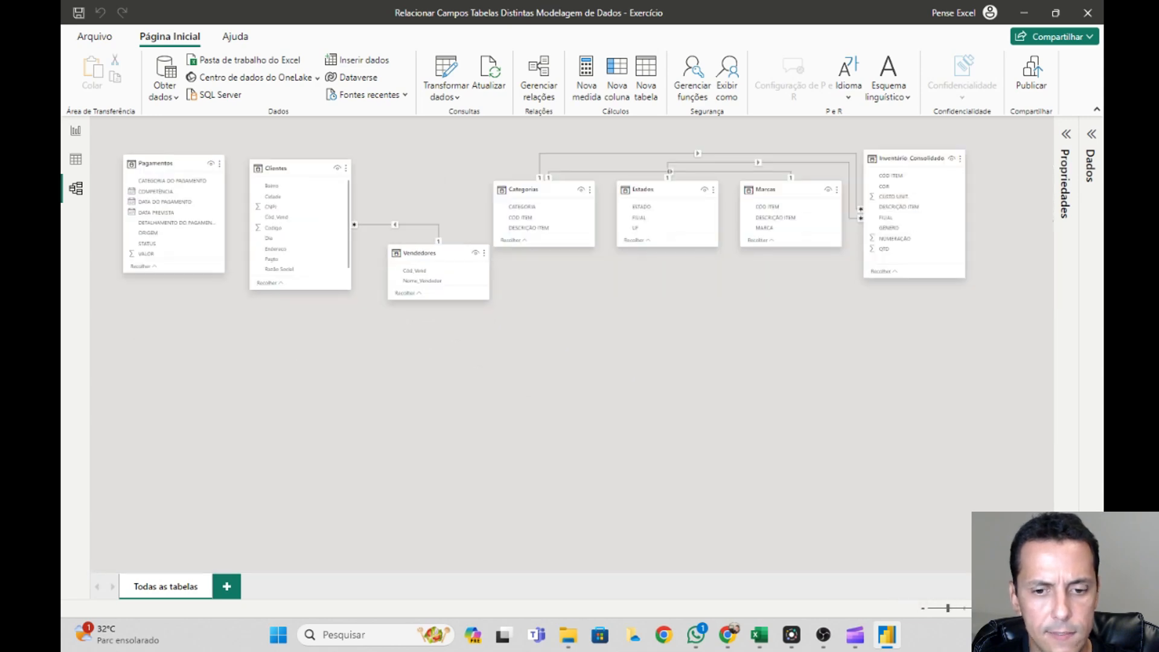
left_click(1003, 608)
left_click(1003, 609)
left_click(1003, 608)
left_click(1003, 609)
left_click(1004, 609)
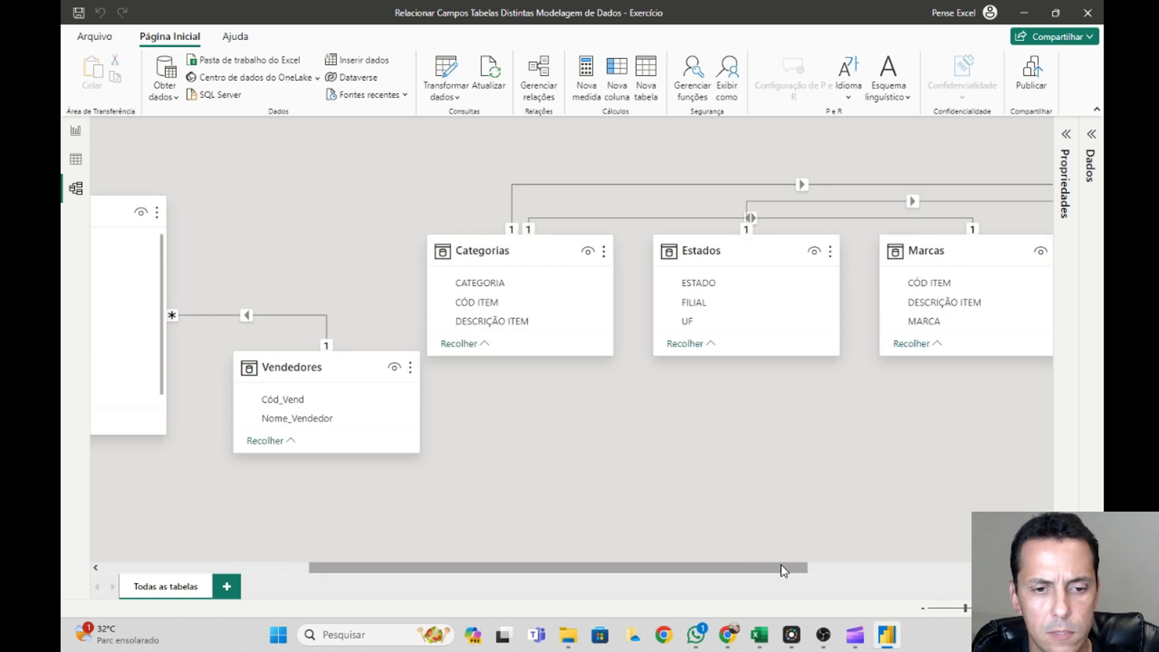
Move the Pagamentos table to the empty area of the diagram below the Clientes table.
left_click_drag(712, 567, 505, 570)
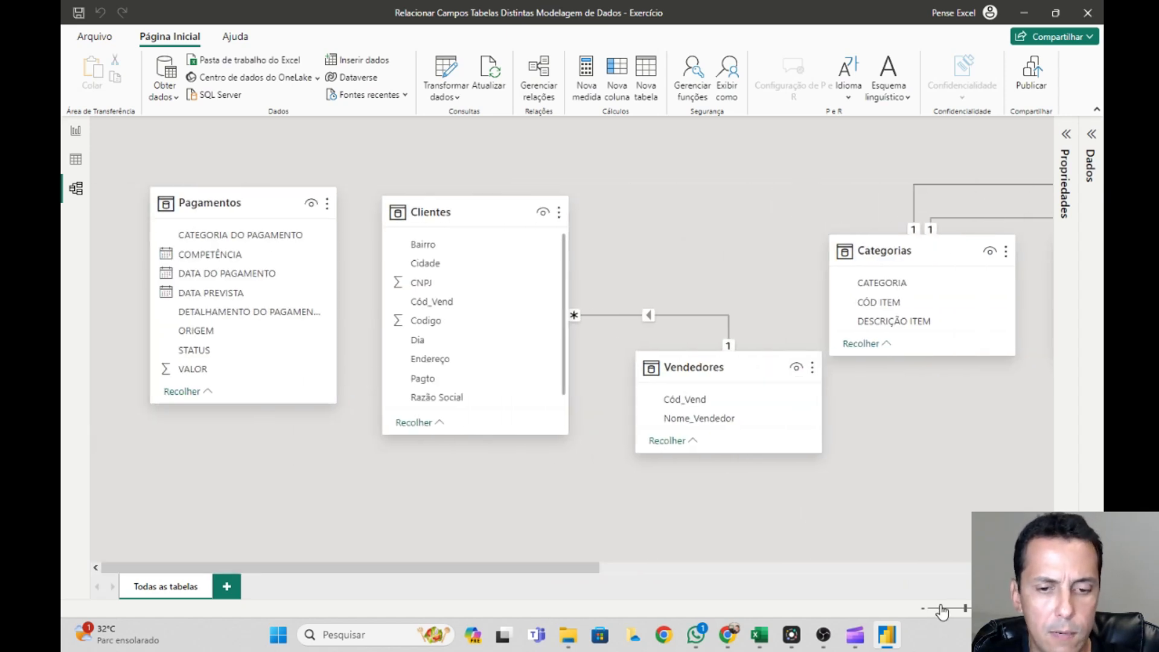
left_click(923, 610)
left_click(924, 610)
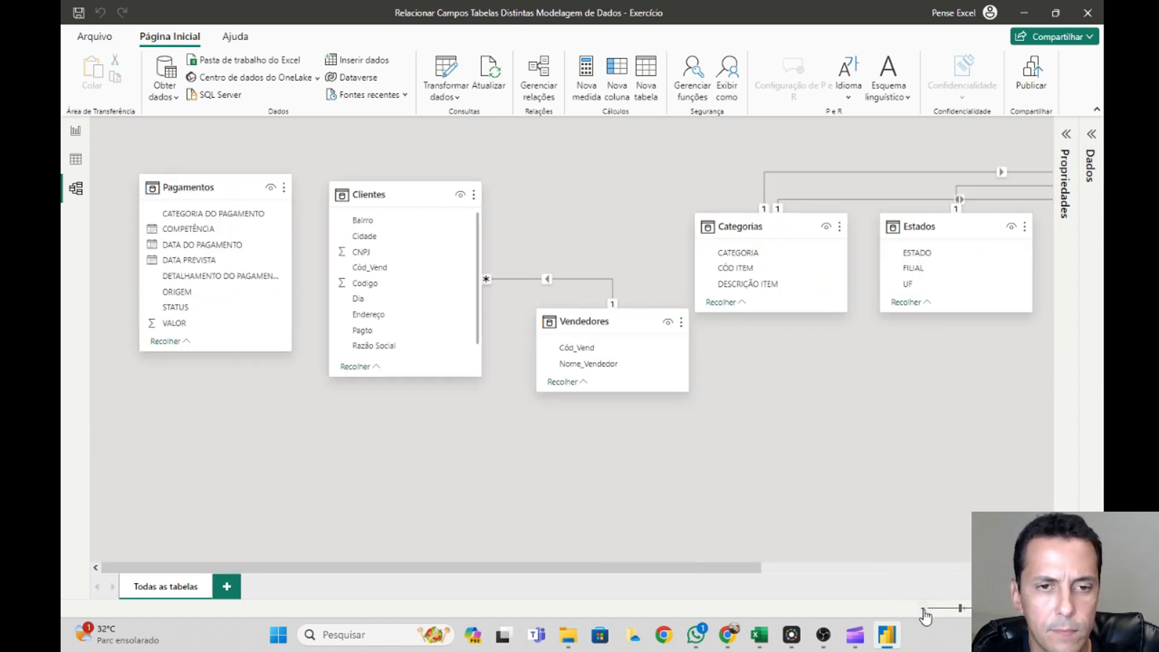
left_click(923, 610)
left_click(924, 610)
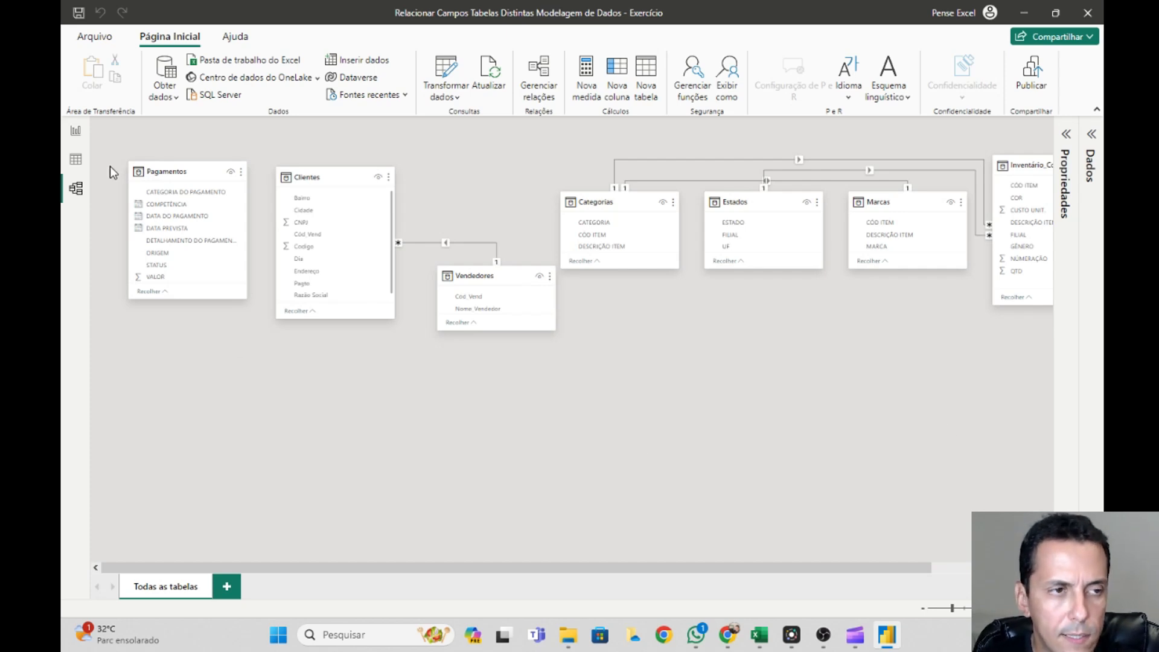
left_click_drag(145, 173, 276, 400)
Switch to File Explorer and view the 1 - Dashboard Pagamentos Transportadora folder inside Bases of 2_1-Importar_Dados do Excel.
mouse_move(566, 637)
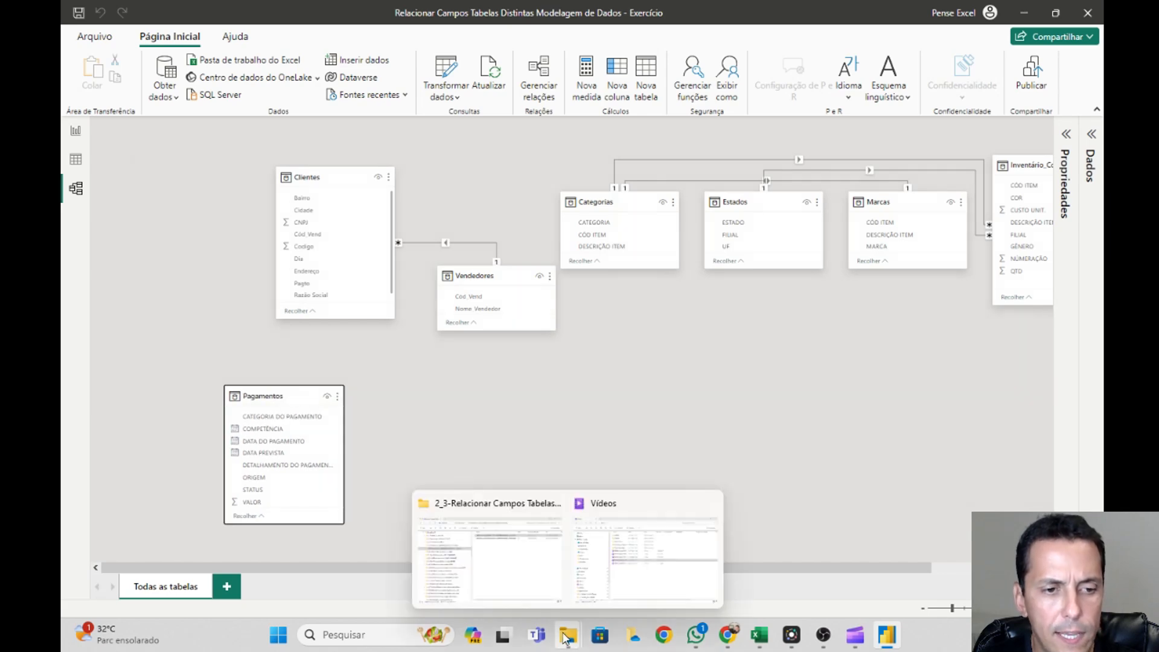
left_click(523, 564)
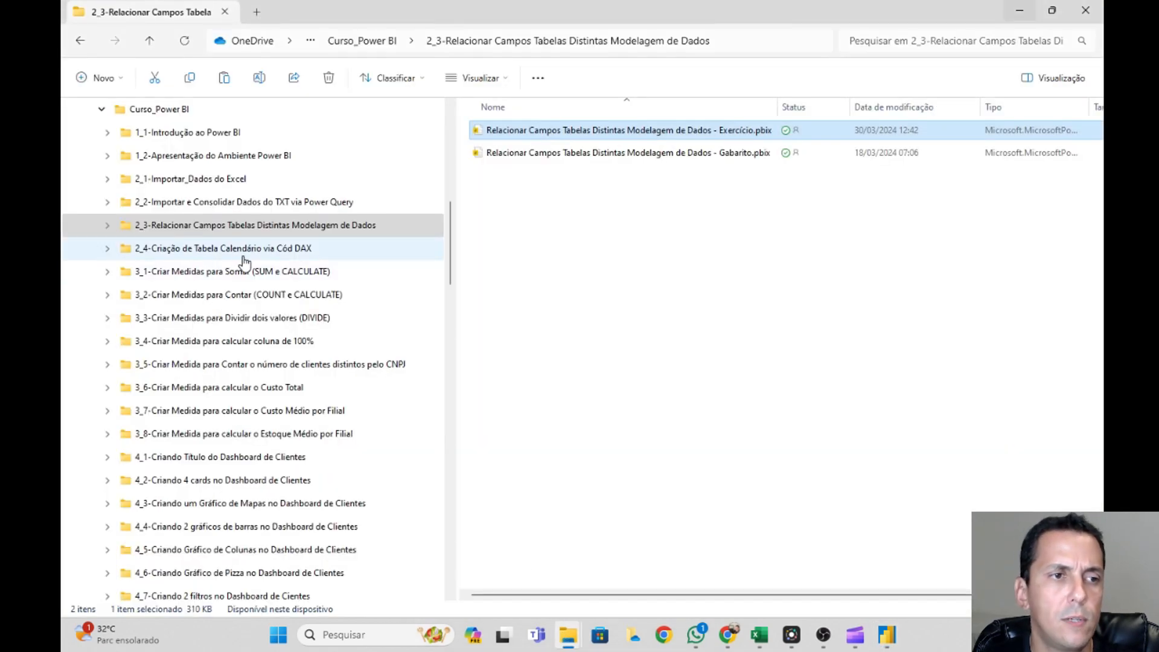
left_click(286, 180)
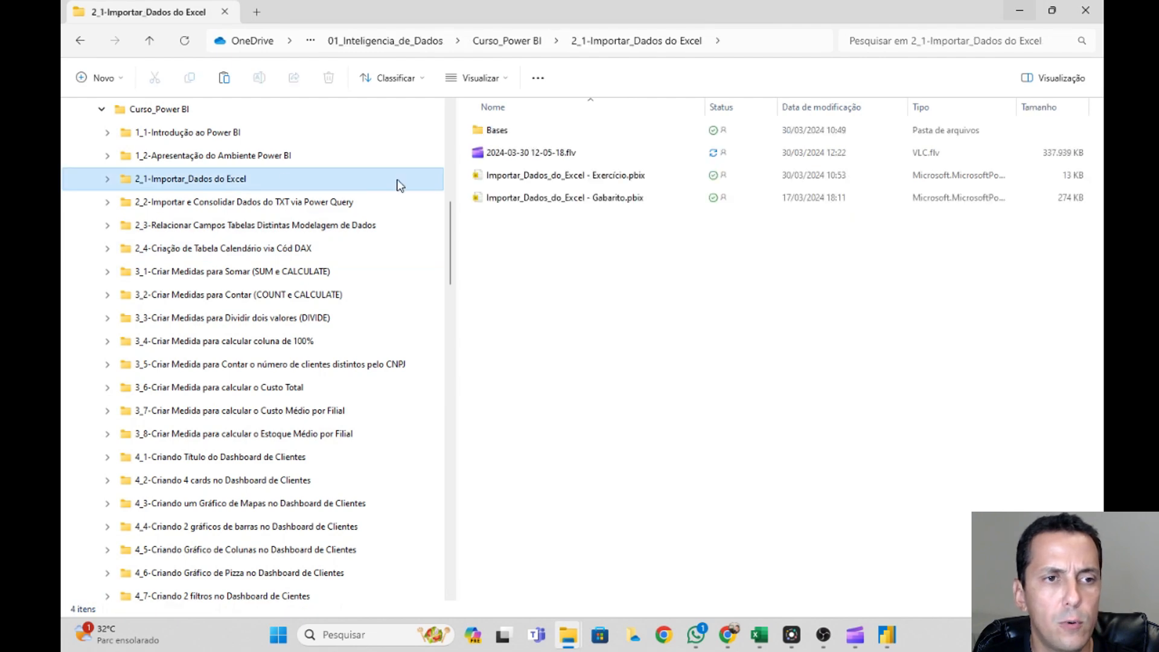
double_click(493, 131)
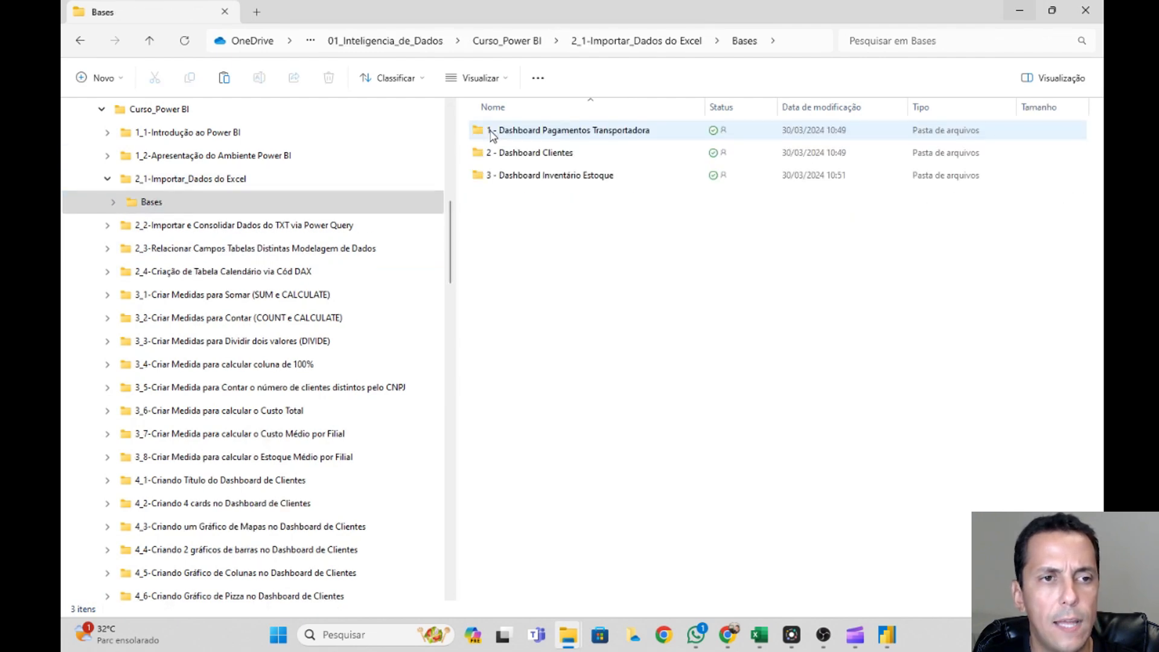
double_click(539, 132)
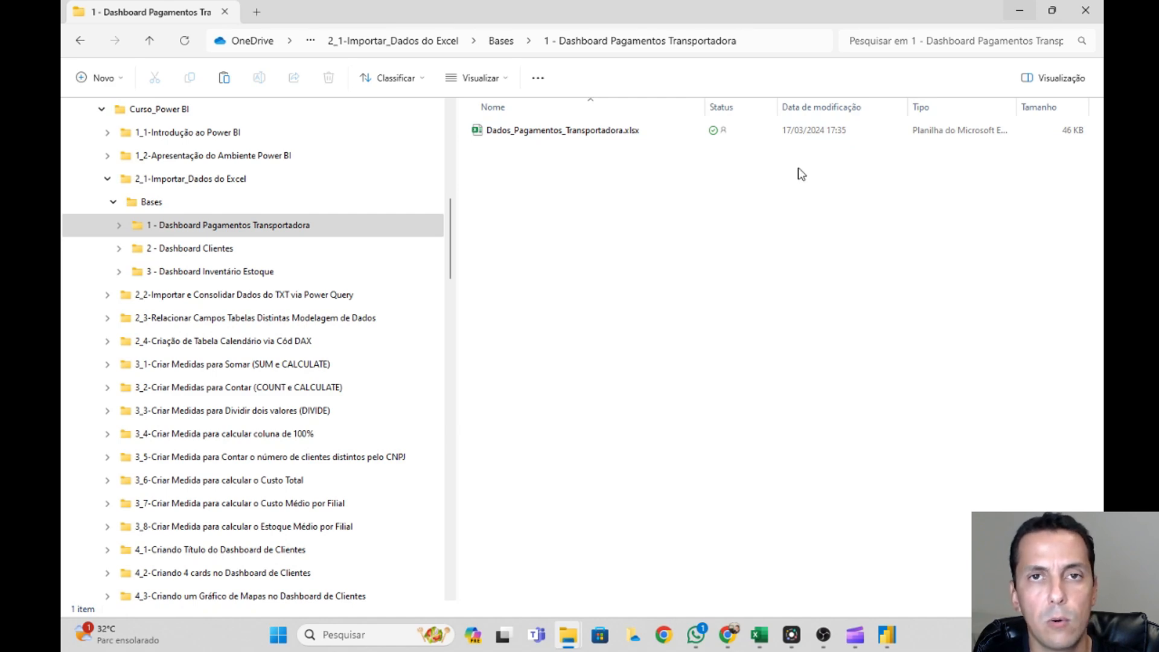
Return to Power BI, shift the Pagamentos table slightly further left and enlarge it to fit its full field names.
left_click(1021, 9)
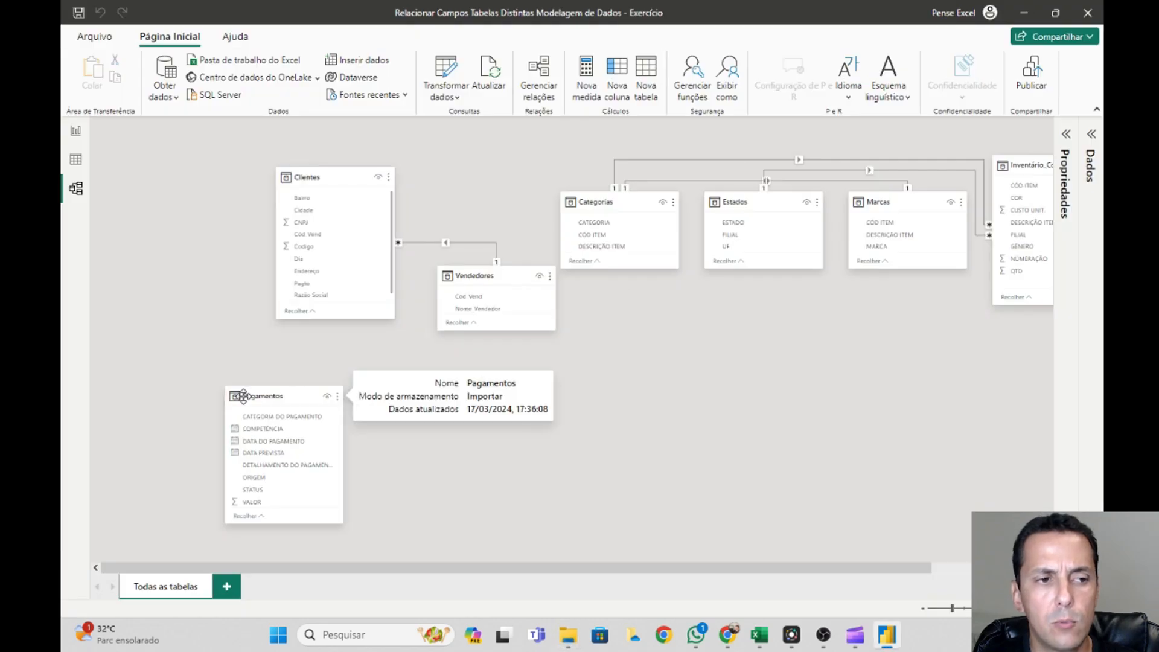
left_click_drag(272, 395, 221, 387)
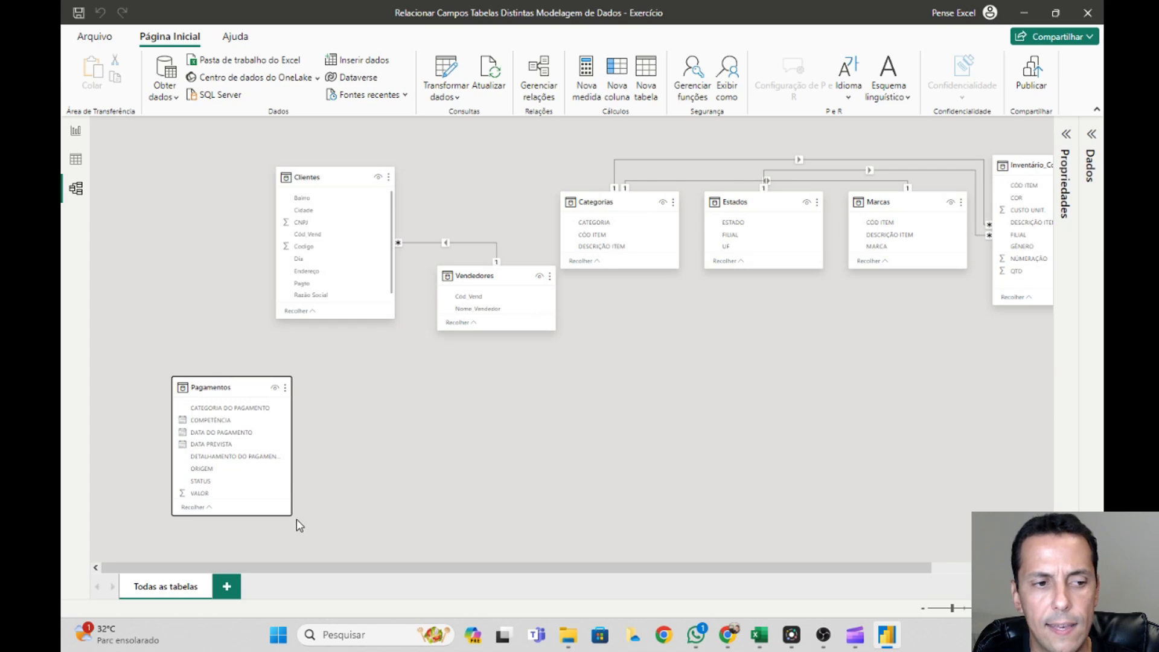
left_click_drag(291, 513, 361, 540)
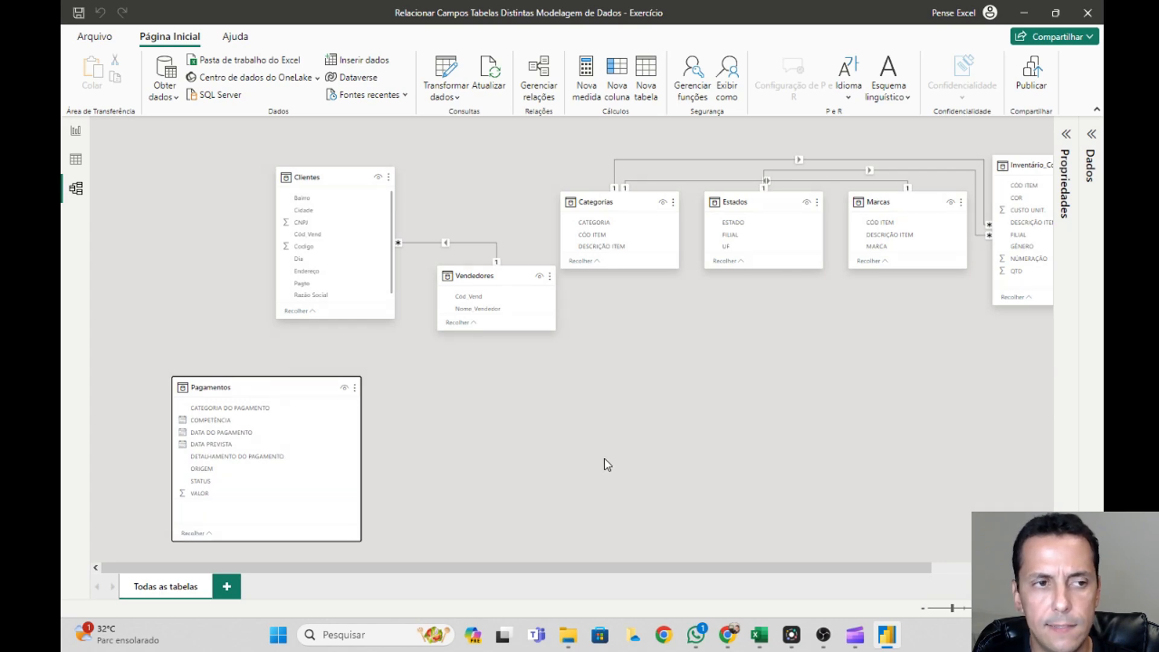
Switch to File Explorer and view the source files in the 2 - Dashboard Clientes folder.
key("alt+Tab")
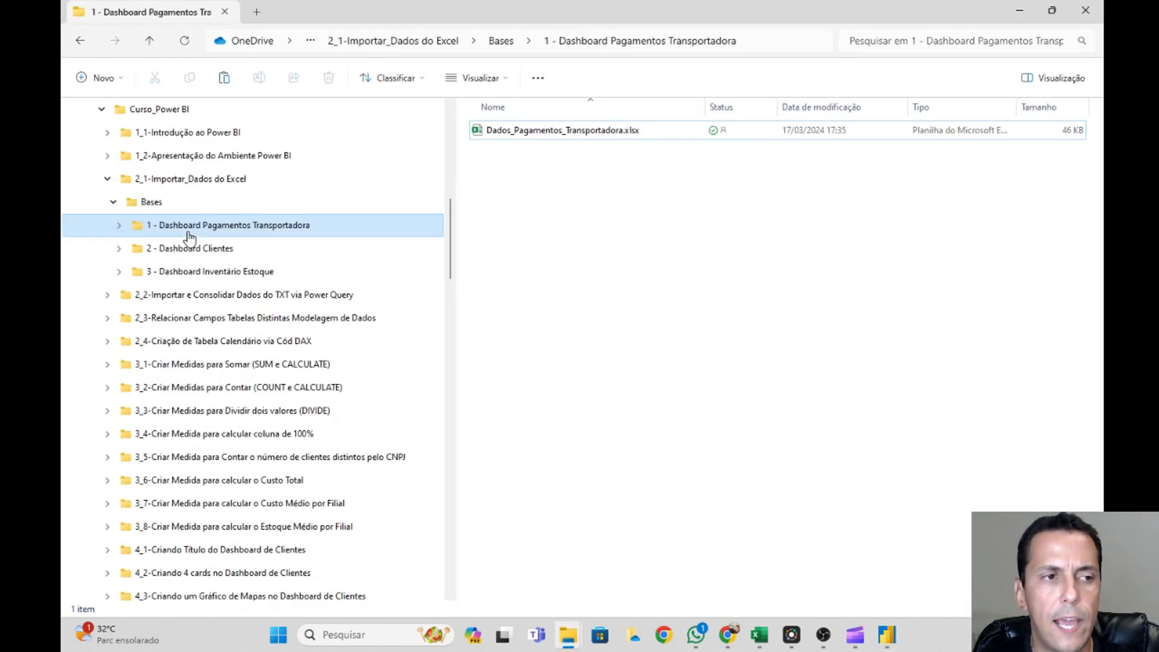
left_click(185, 248)
left_click(717, 296)
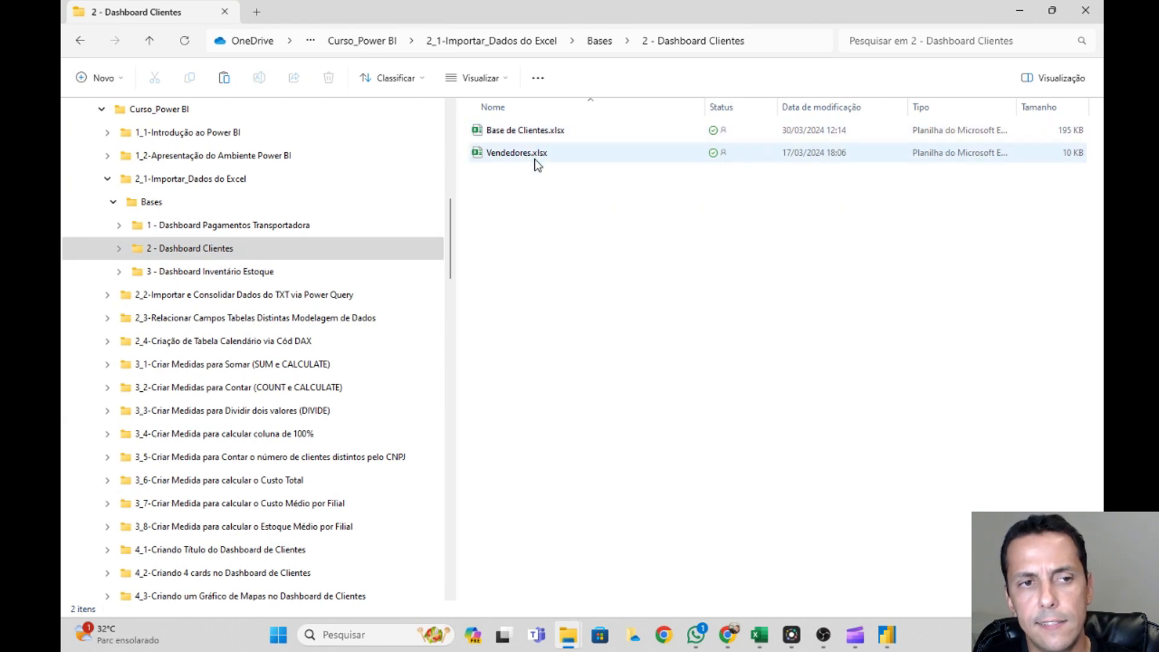
Return to Power BI and shift the Clientes and Vendedores tables left, away from the Categorias table.
key("alt+Tab")
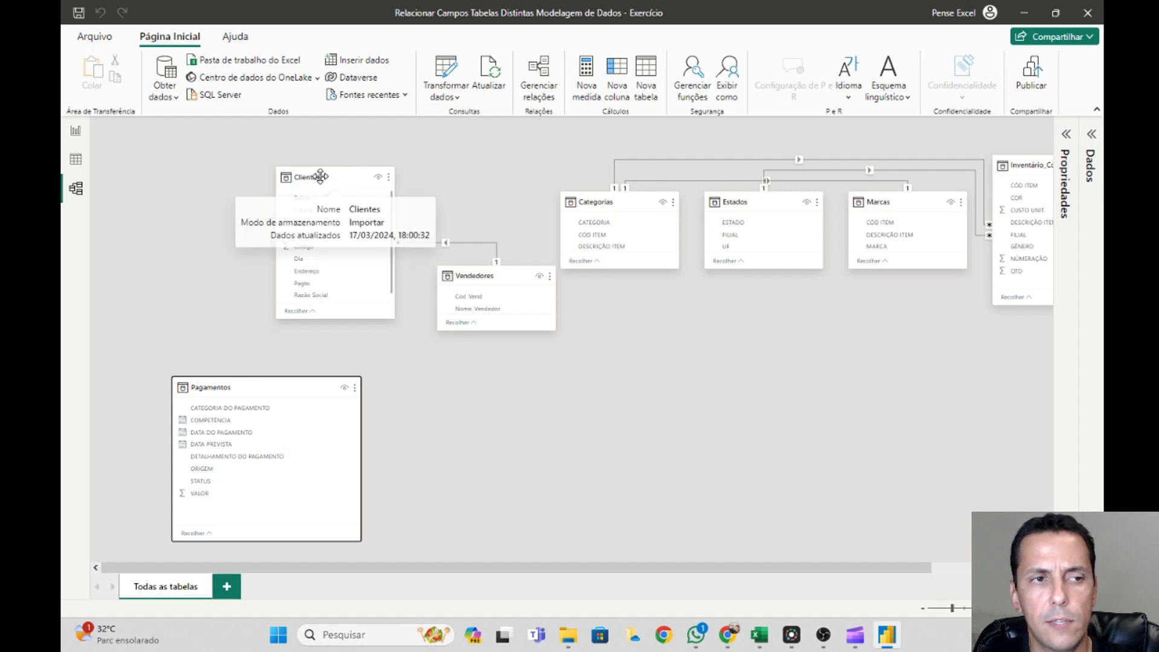
left_click_drag(320, 175, 264, 162)
left_click_drag(483, 291, 439, 286)
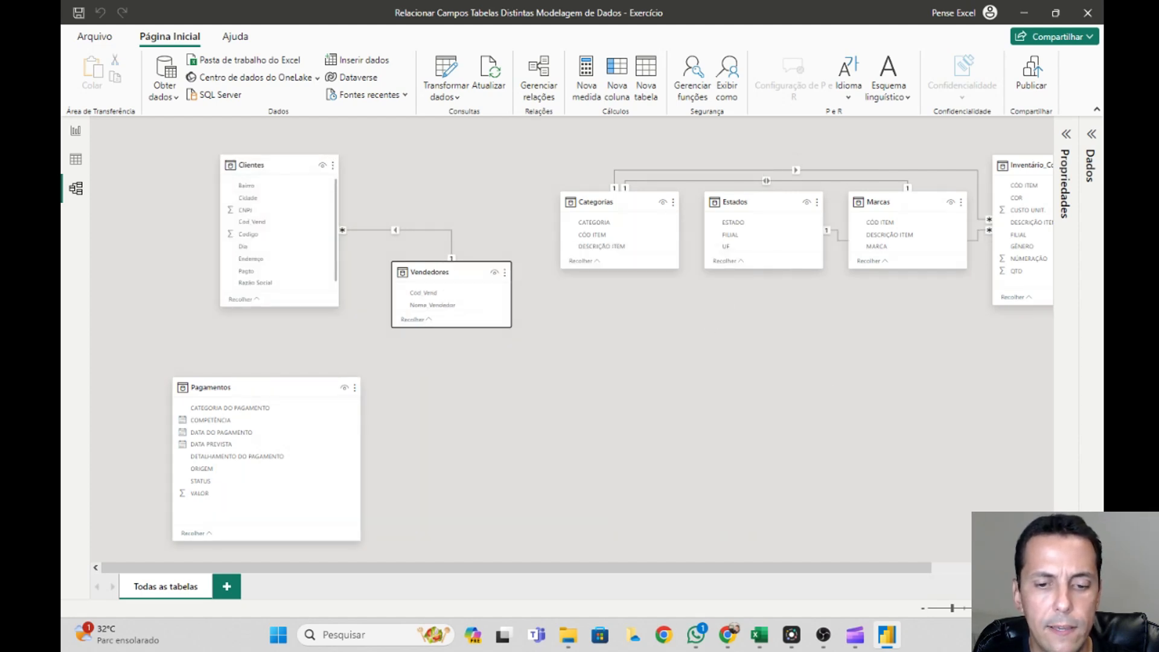
Nudge the Vendedores table slightly further away from the Clientes table in the diagram.
scroll(568, 337, "up", 2)
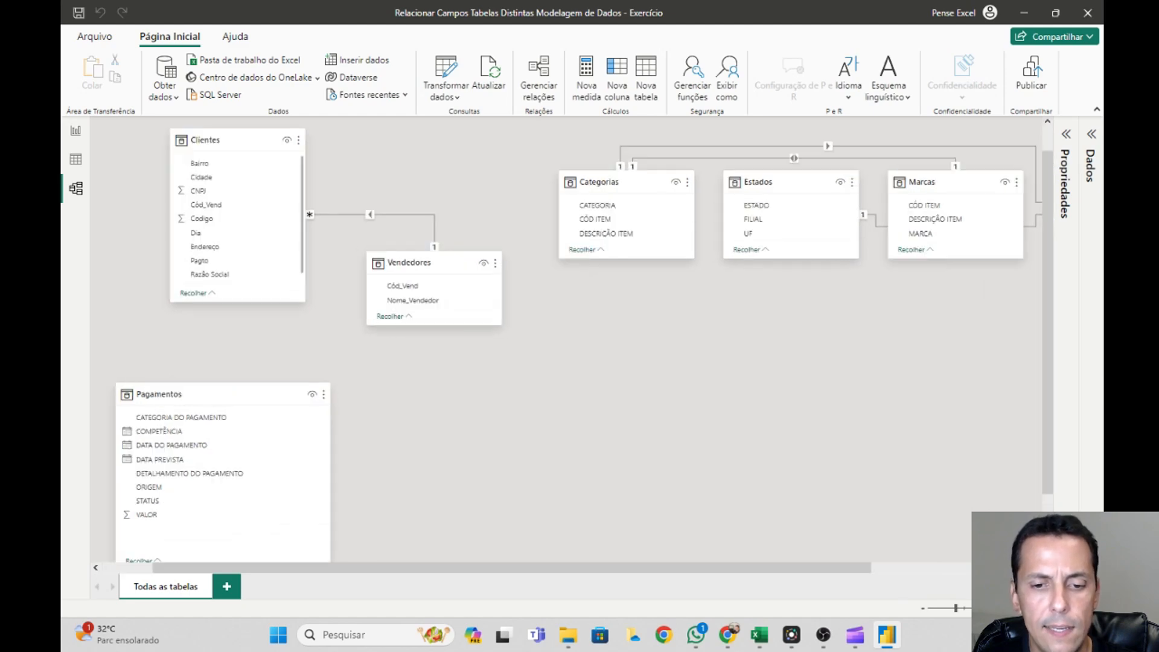
left_click_drag(762, 573, 676, 569)
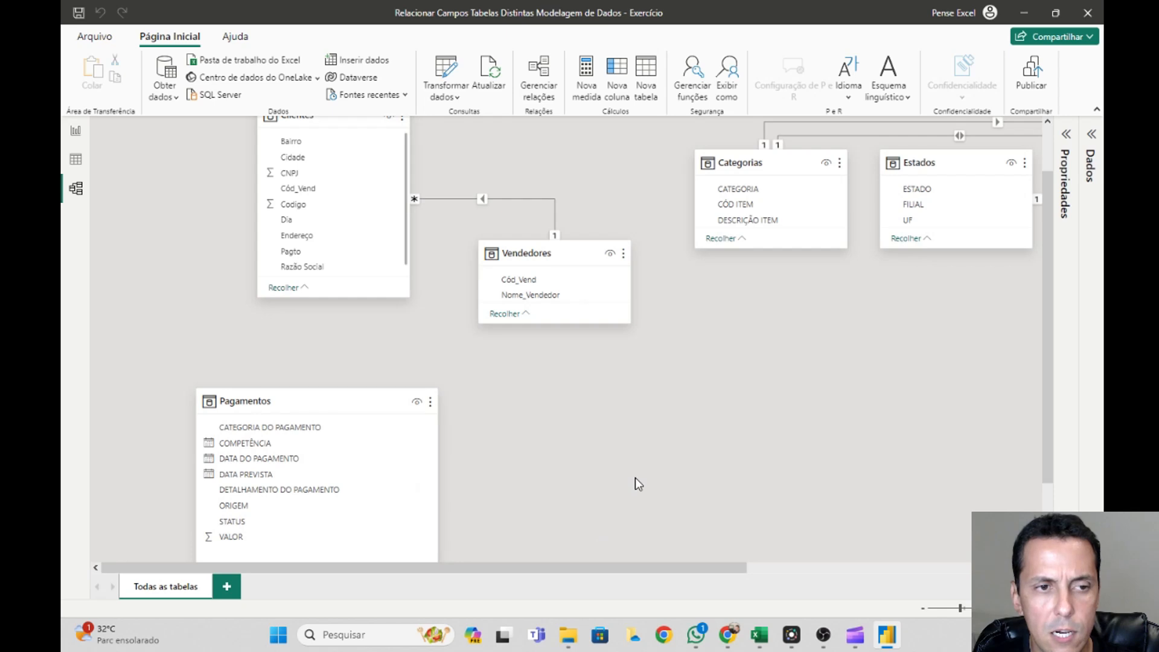
scroll(634, 481, "up", 1)
left_click_drag(539, 322, 558, 326)
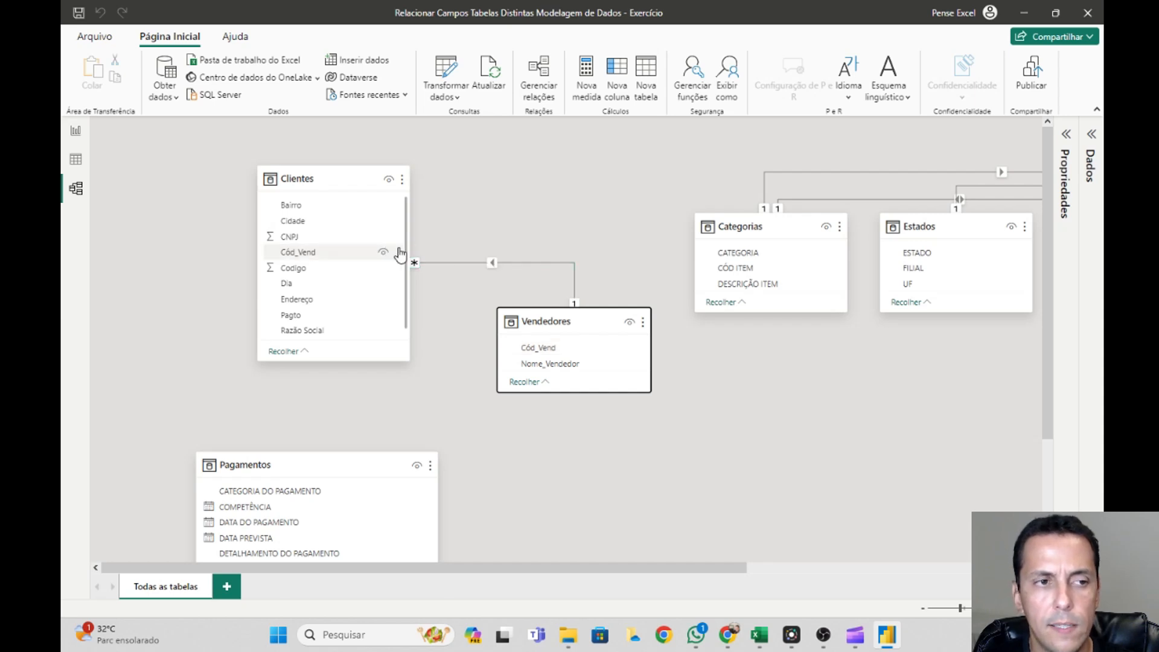
Move the Vendedores table slightly closer to the Clientes table in the model diagram.
left_click_drag(545, 320, 521, 307)
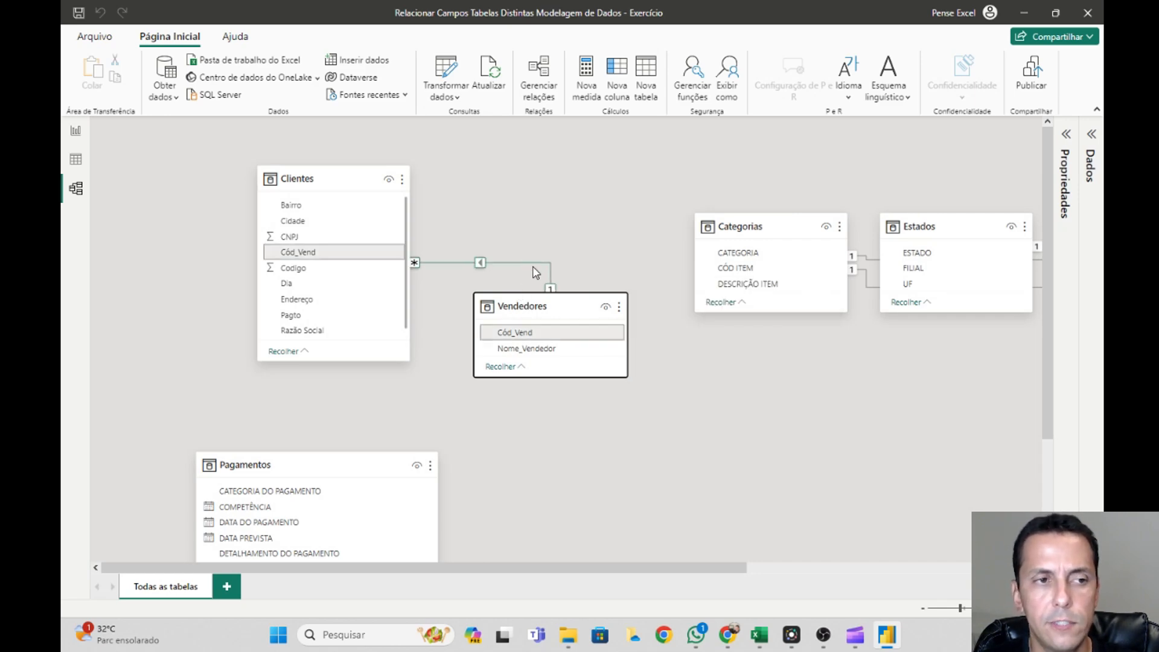
Switch to File Explorer and view the source files in the 3 - Dashboard Inventário Estoque folder.
left_click_drag(738, 568, 1042, 563)
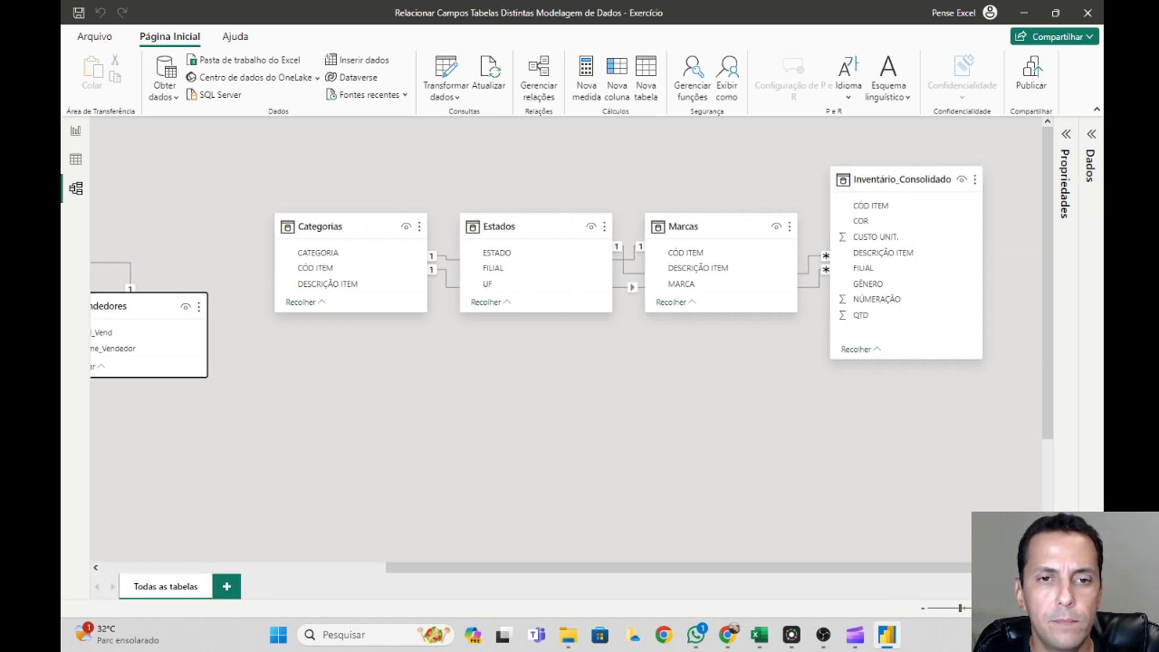
key("alt+Tab")
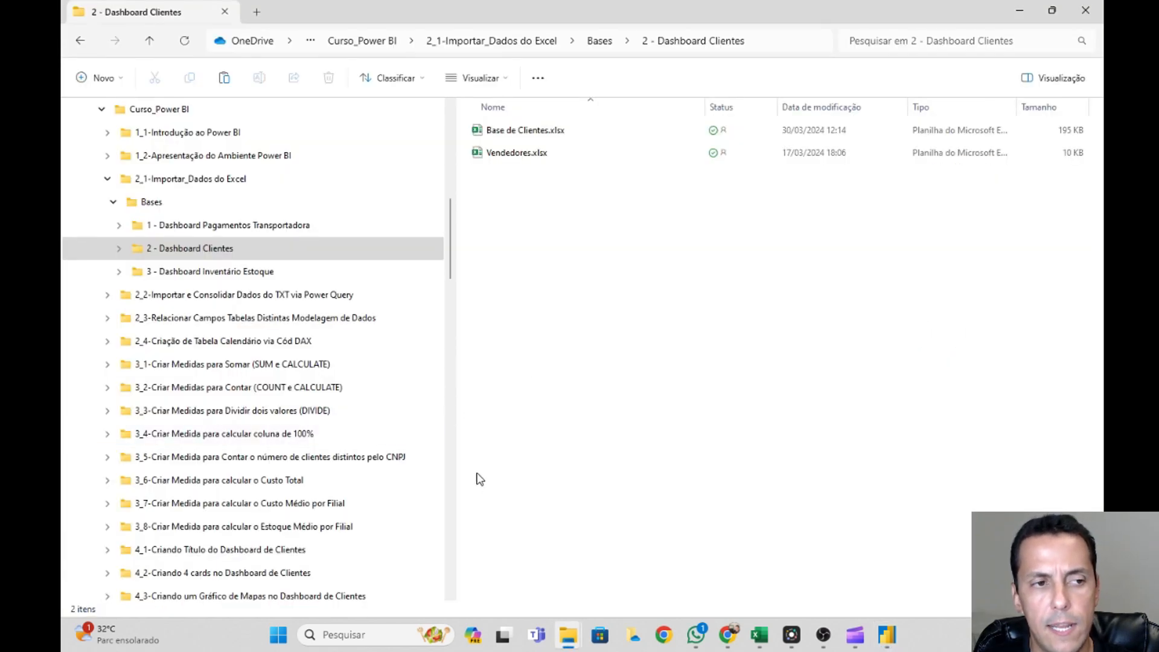
left_click(250, 278)
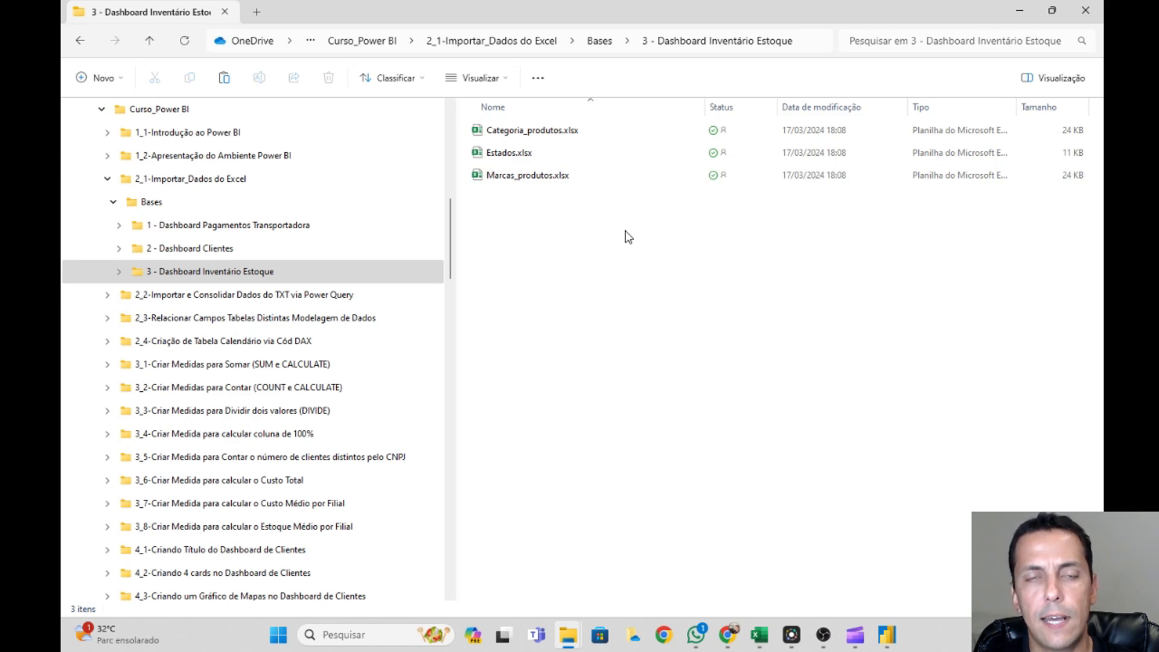
Return to Power BI and arrange the inventory tables with Inventário_Consolidado below, Estados raised and Marcas moved farther right.
key("alt+Tab")
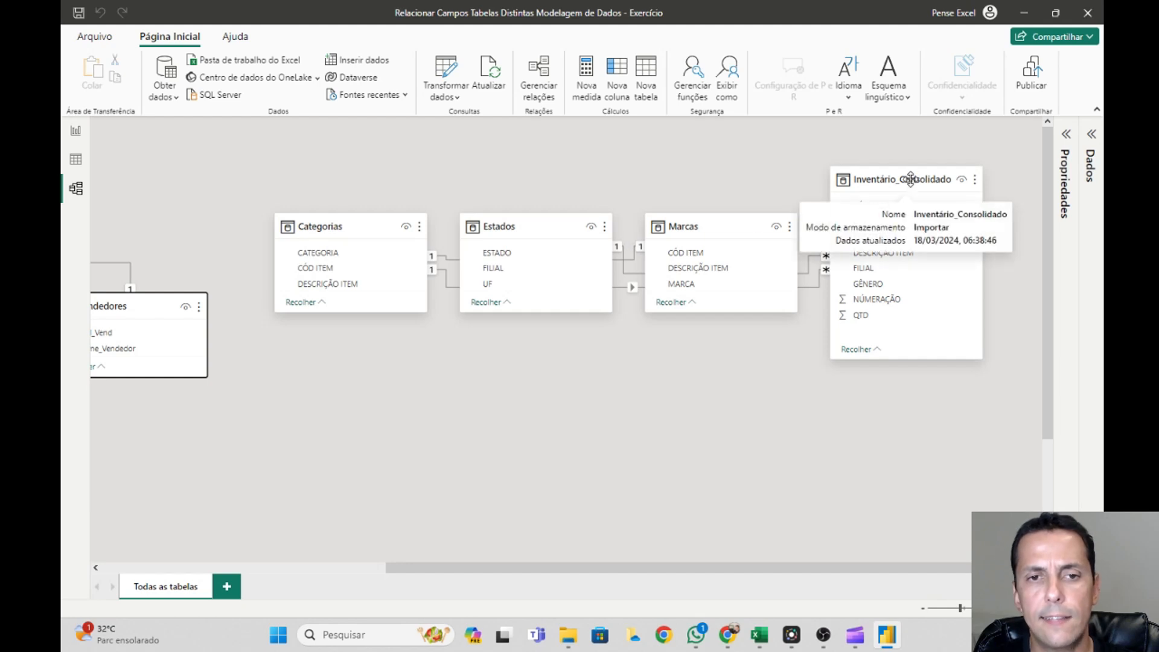
left_click_drag(913, 180, 686, 393)
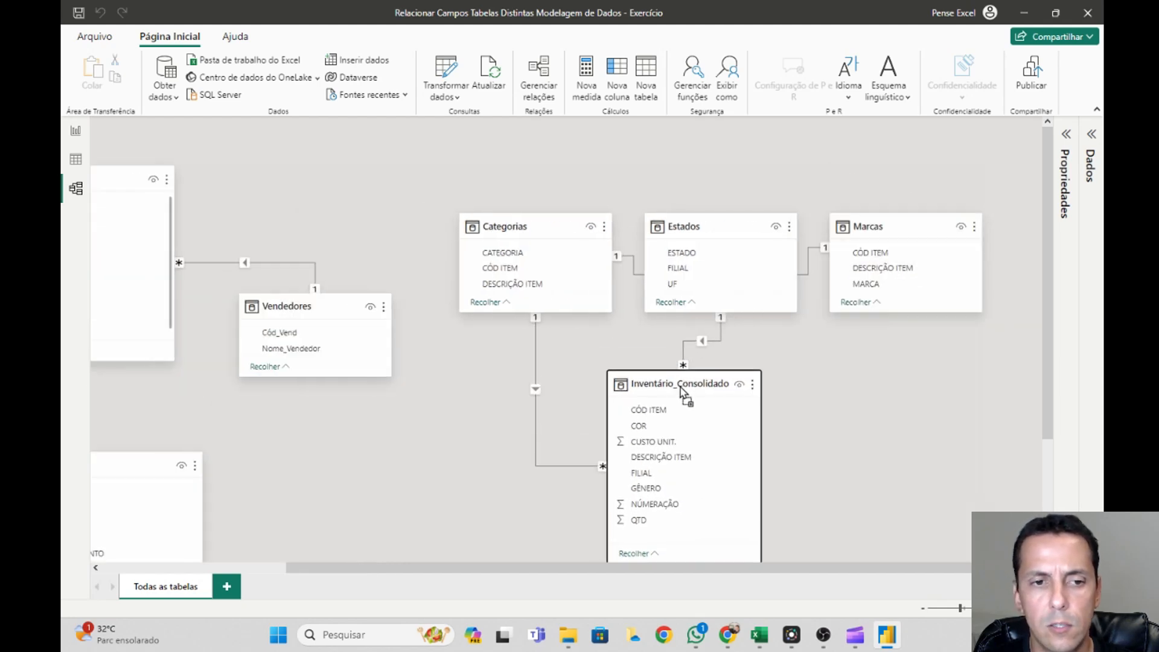
left_click_drag(755, 231, 755, 199)
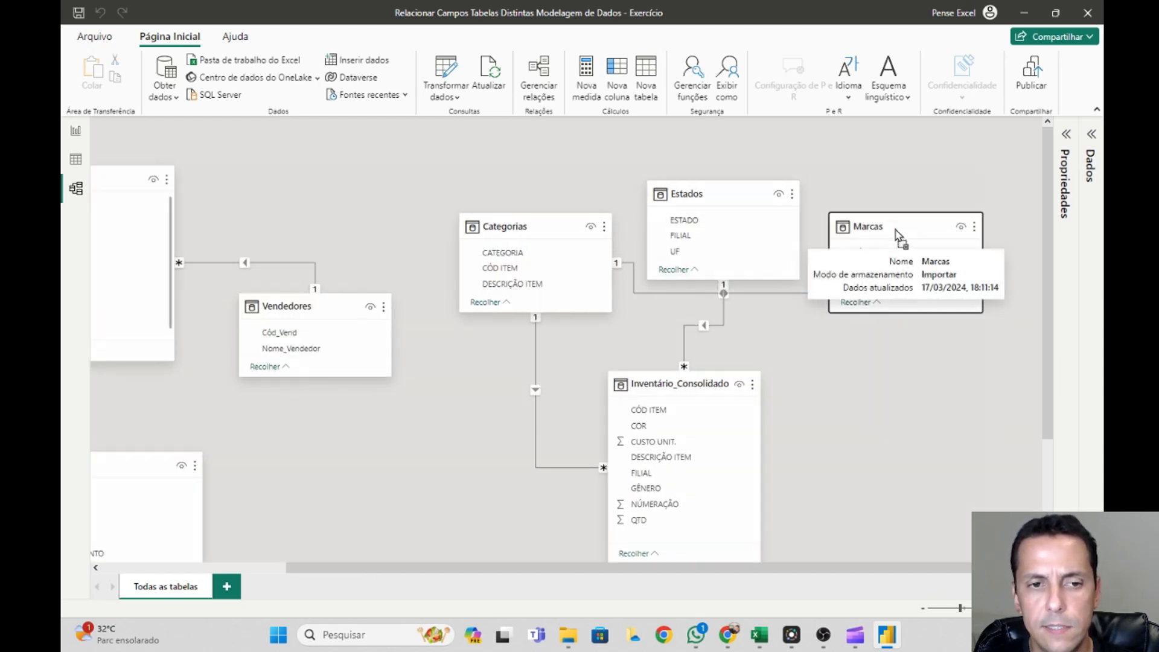
left_click_drag(899, 229, 1072, 285)
left_click_drag(822, 568, 964, 568)
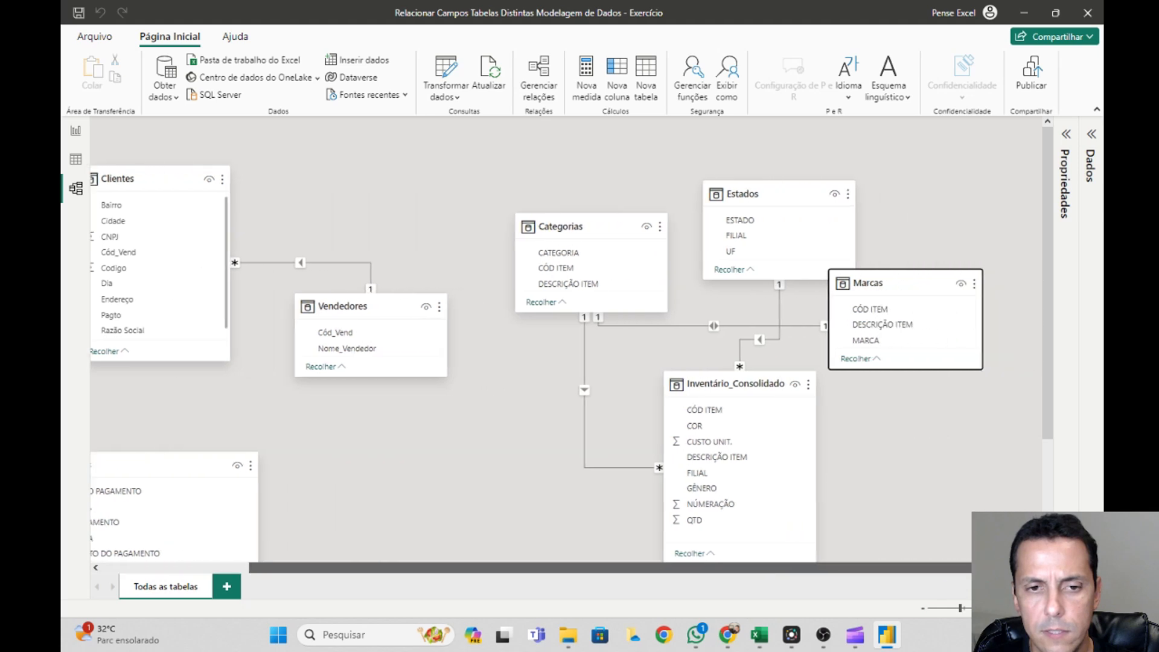
left_click_drag(893, 283, 954, 301)
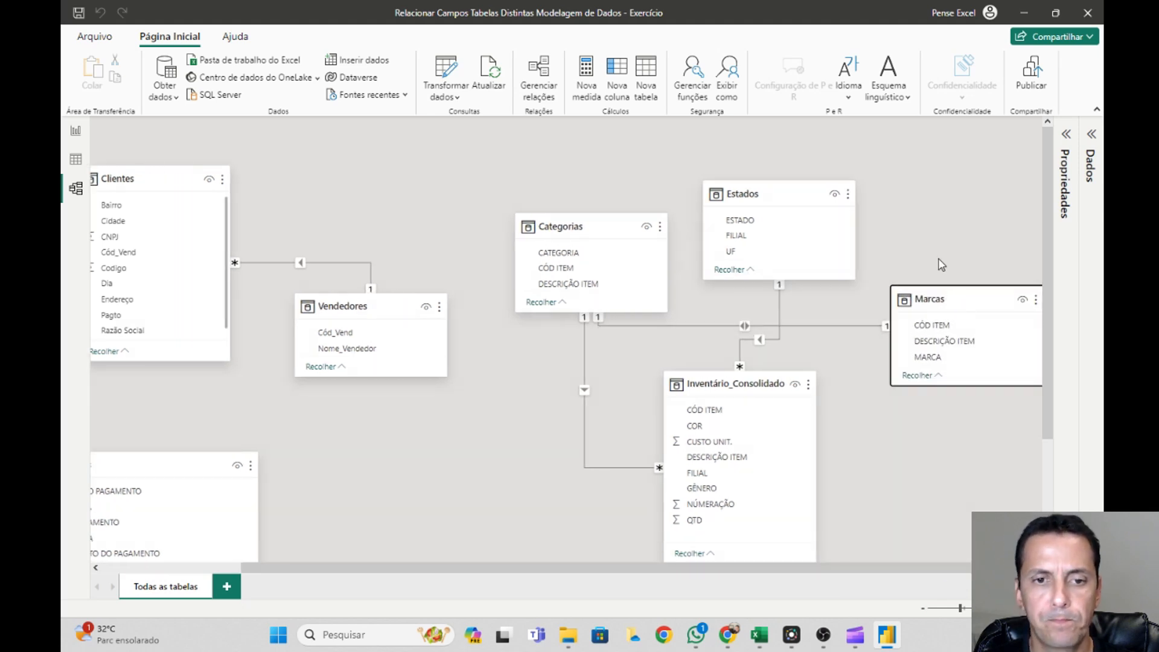
Delete the relationship between Clientes and Vendedores, and move the Vendedores table up level with Clientes.
left_click_drag(712, 574, 382, 574)
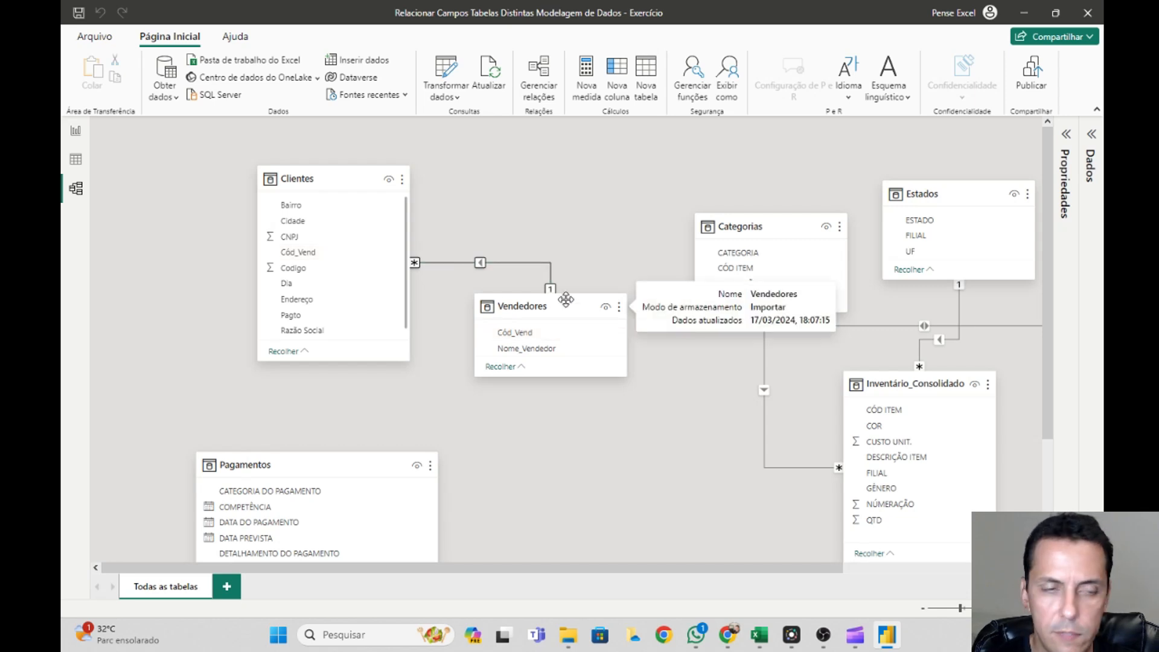
key("Delete")
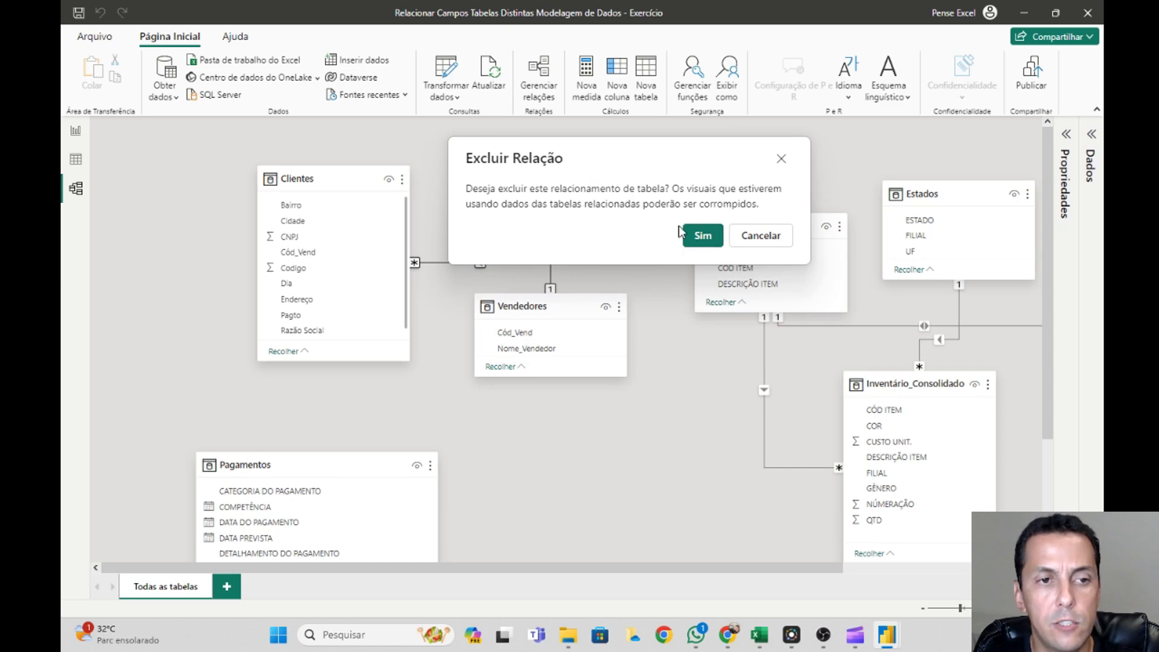
left_click(695, 241)
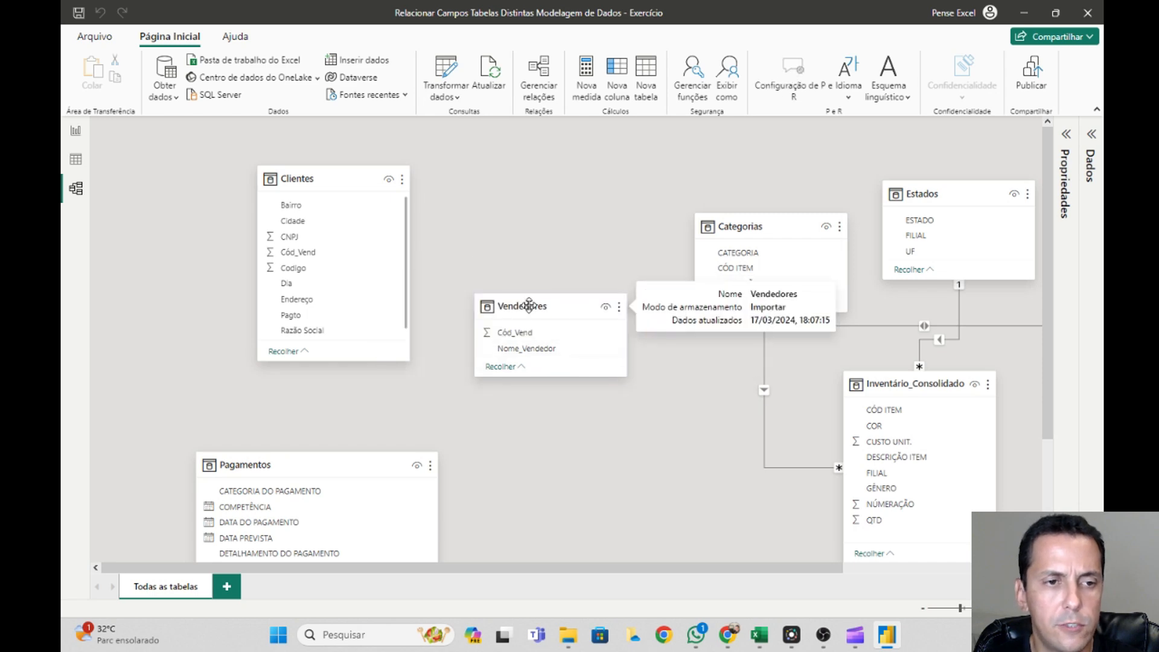
left_click_drag(531, 306, 526, 177)
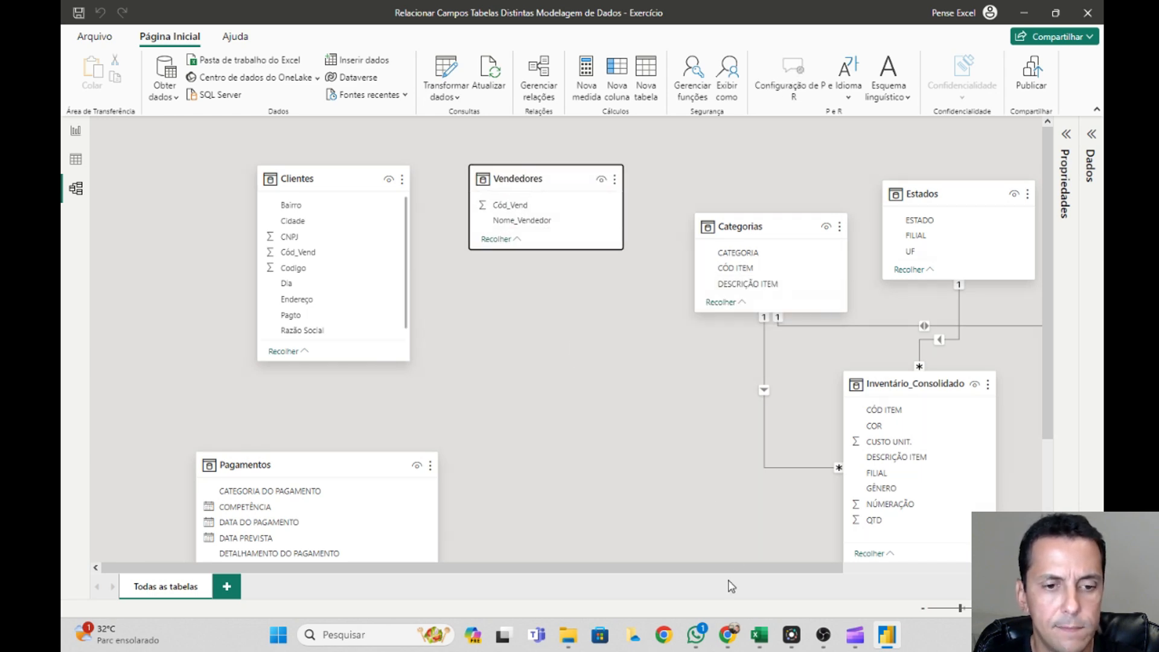
Delete the relationships between Categorias and Marcas, Estados and Inventário_Consolidado, and Categorias and Inventário_Consolidado.
left_click_drag(728, 581, 960, 557)
scroll(761, 427, "up", 3)
left_click(730, 444)
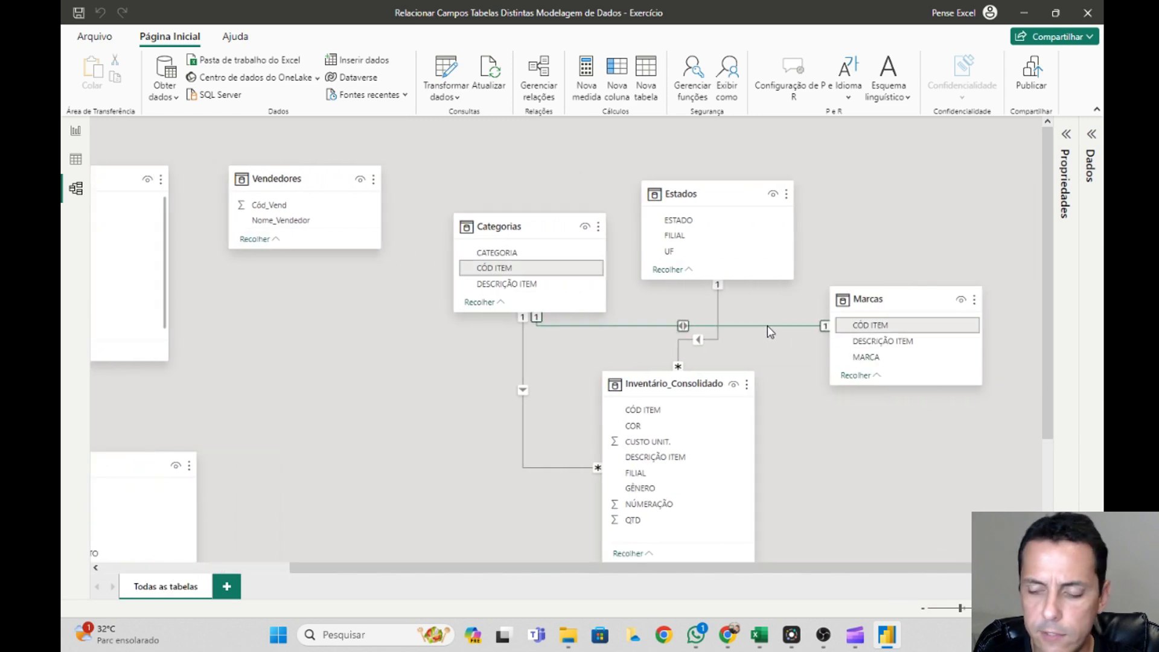
key("Delete")
left_click(655, 341)
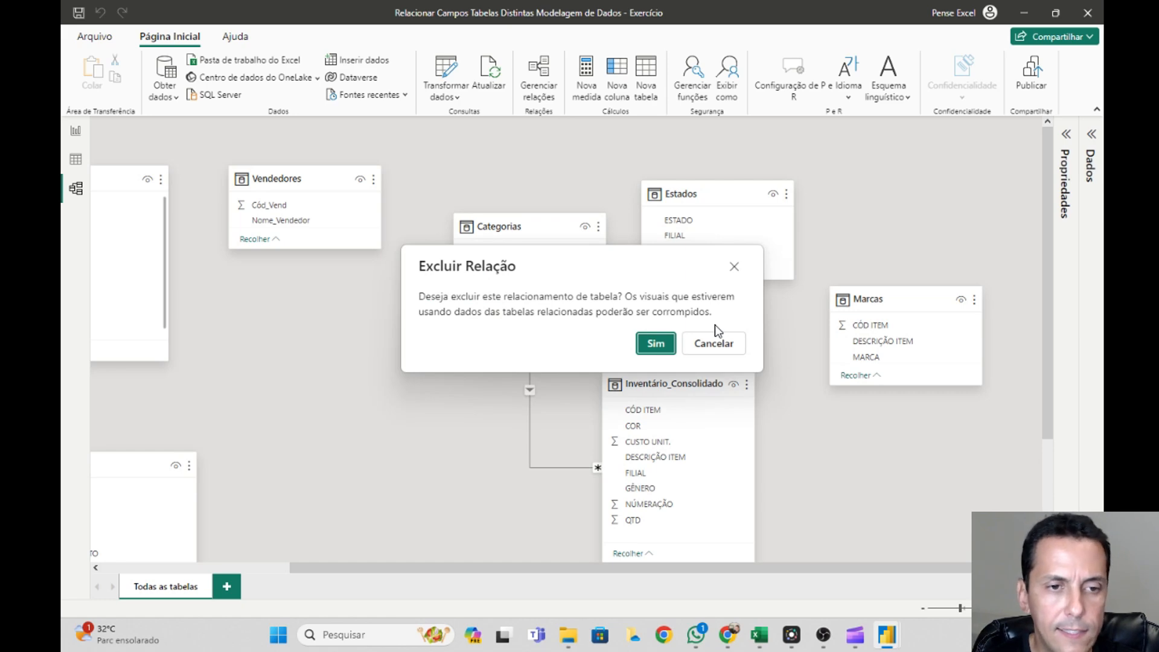
left_click(652, 343)
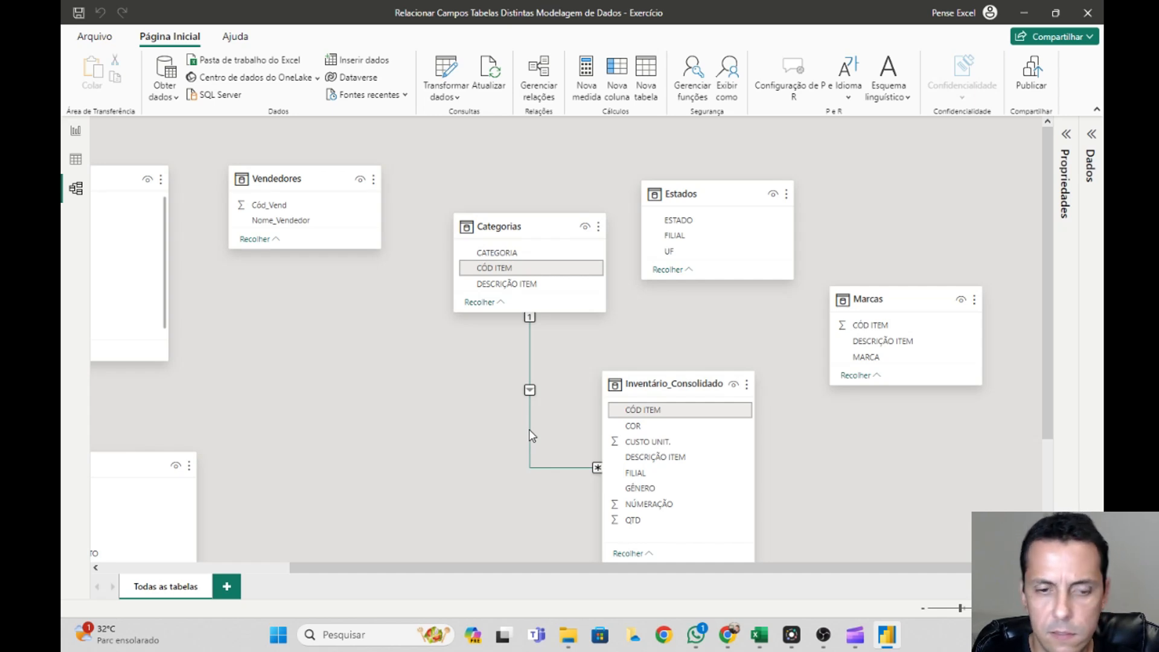
key("Delete")
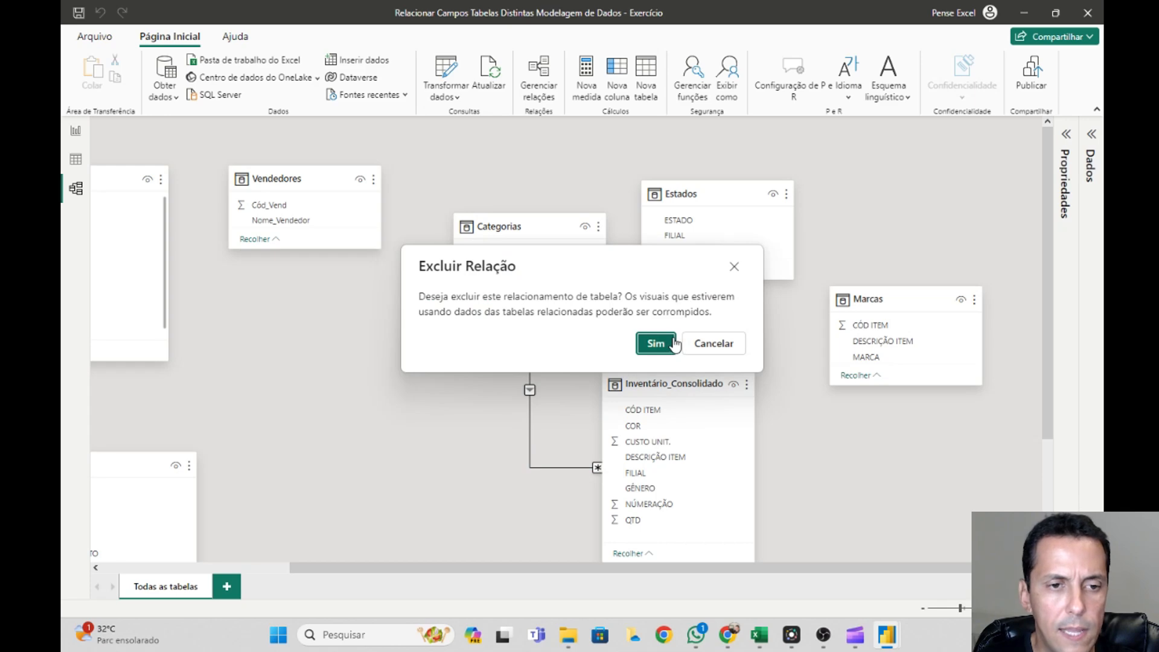
left_click(639, 346)
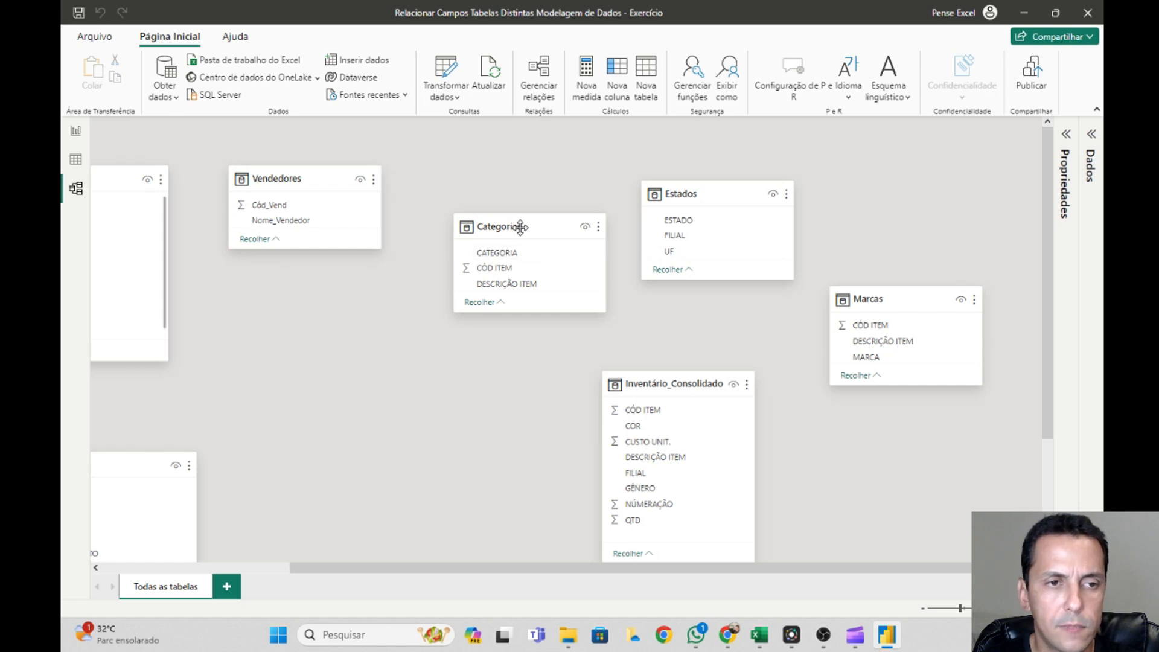
Shift the Categorias table slightly down and right in the model diagram.
left_click_drag(520, 227, 527, 253)
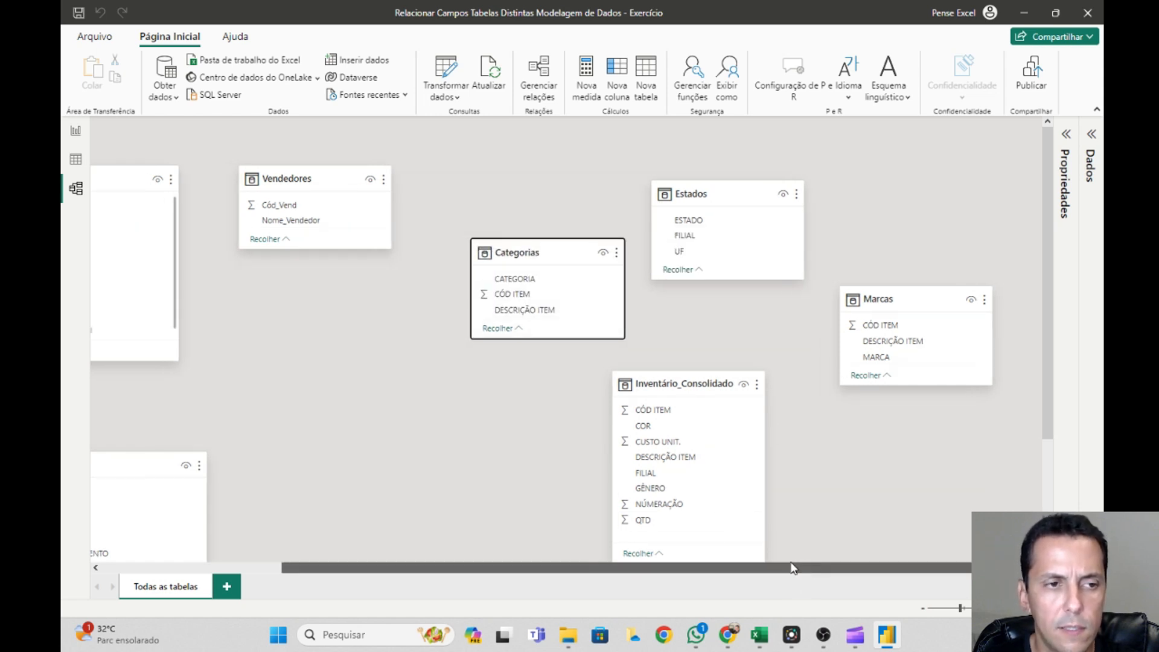
Enlarge the Clientes table to show all its fields, and nudge the Vendedores table closer and make it taller.
left_click_drag(794, 568, 612, 569)
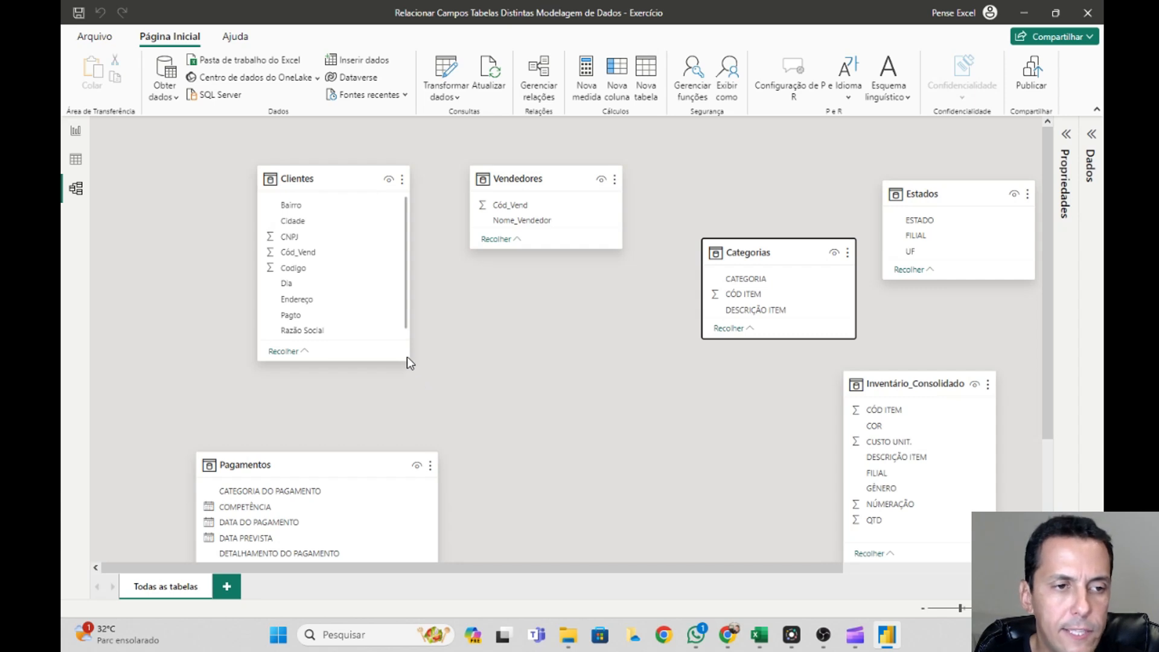
left_click_drag(407, 356, 426, 385)
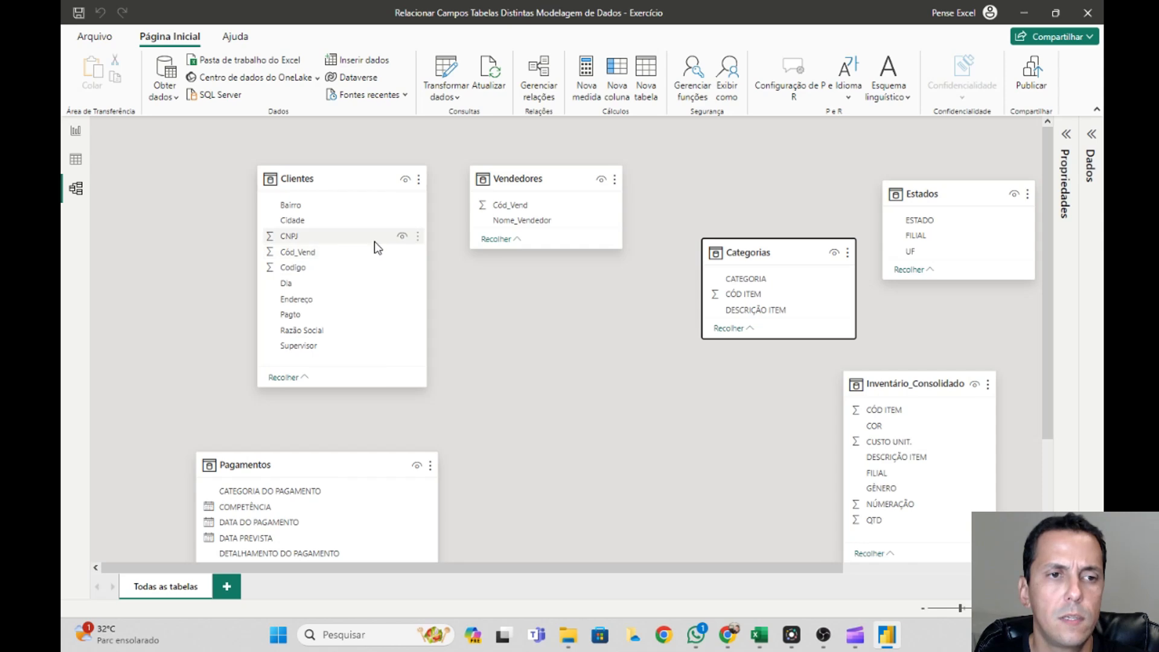
left_click_drag(510, 176, 501, 175)
left_click_drag(540, 246, 534, 270)
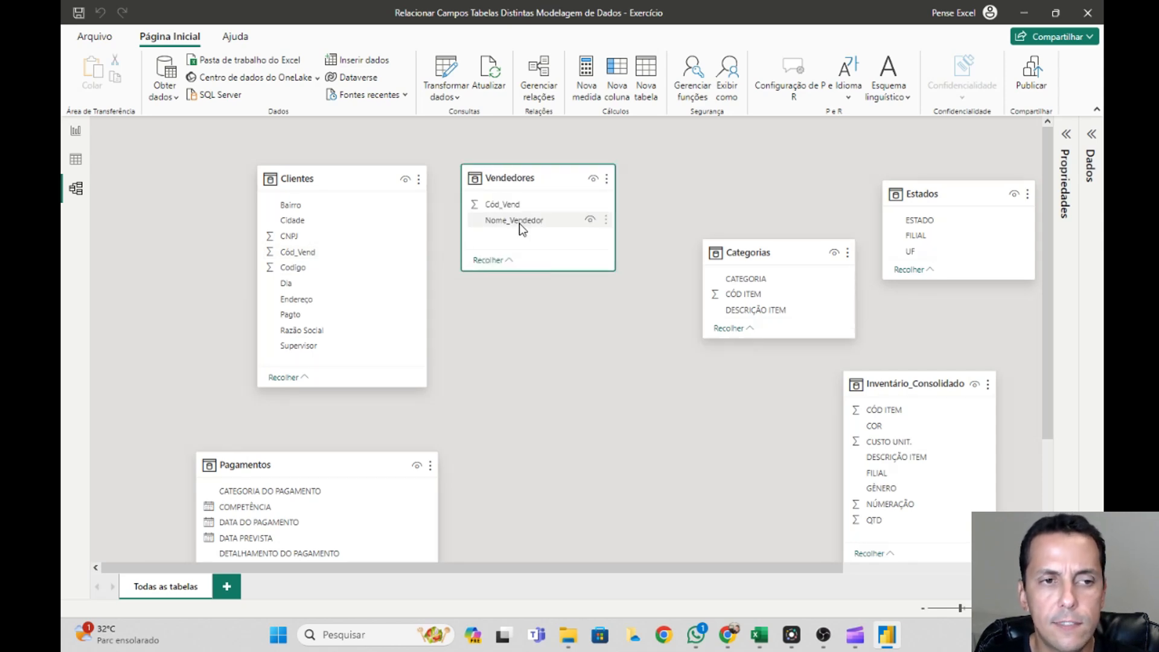
Examine the data of the Clientes and Vendedores tables, and return to the model diagram.
left_click(76, 159)
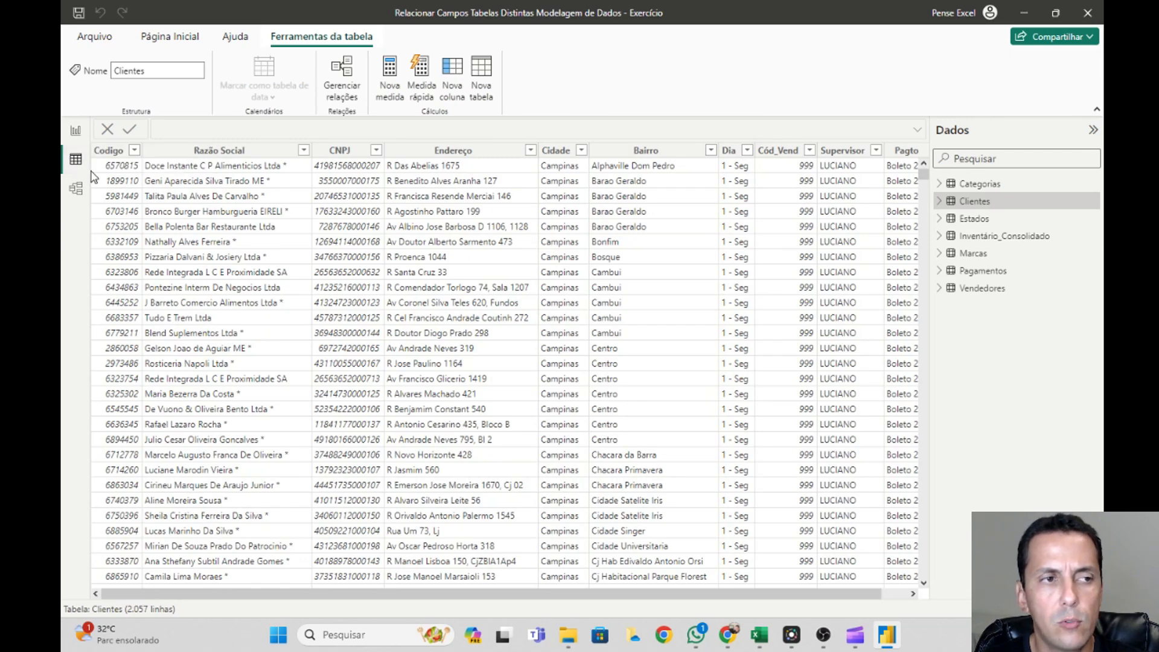
left_click(1009, 293)
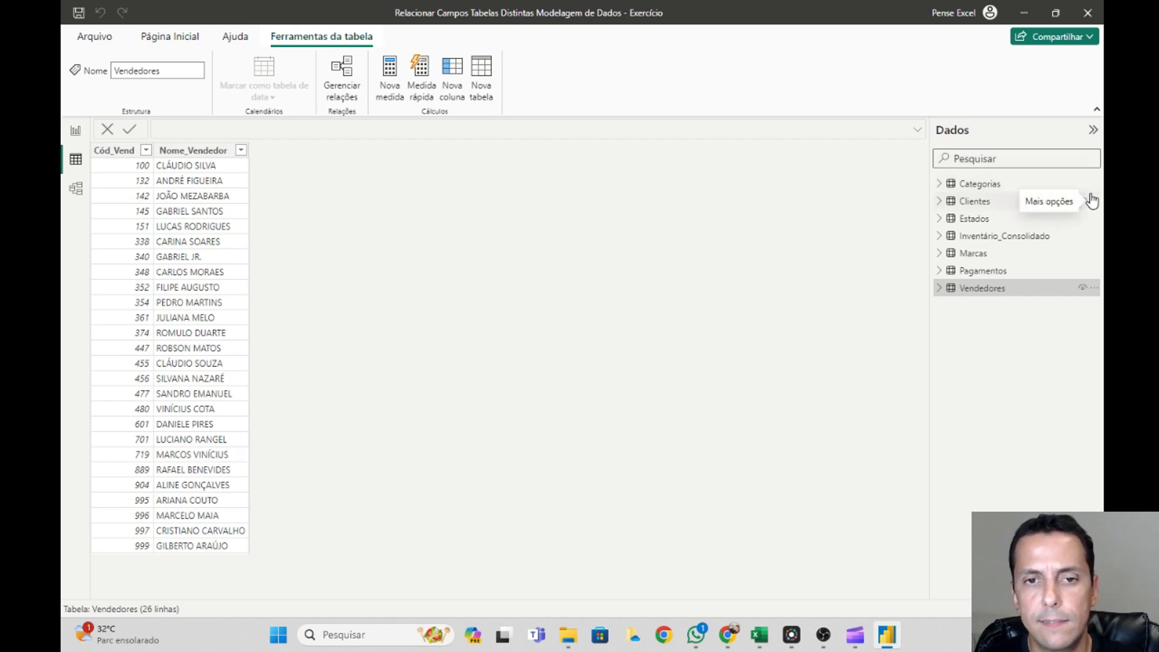
left_click(76, 188)
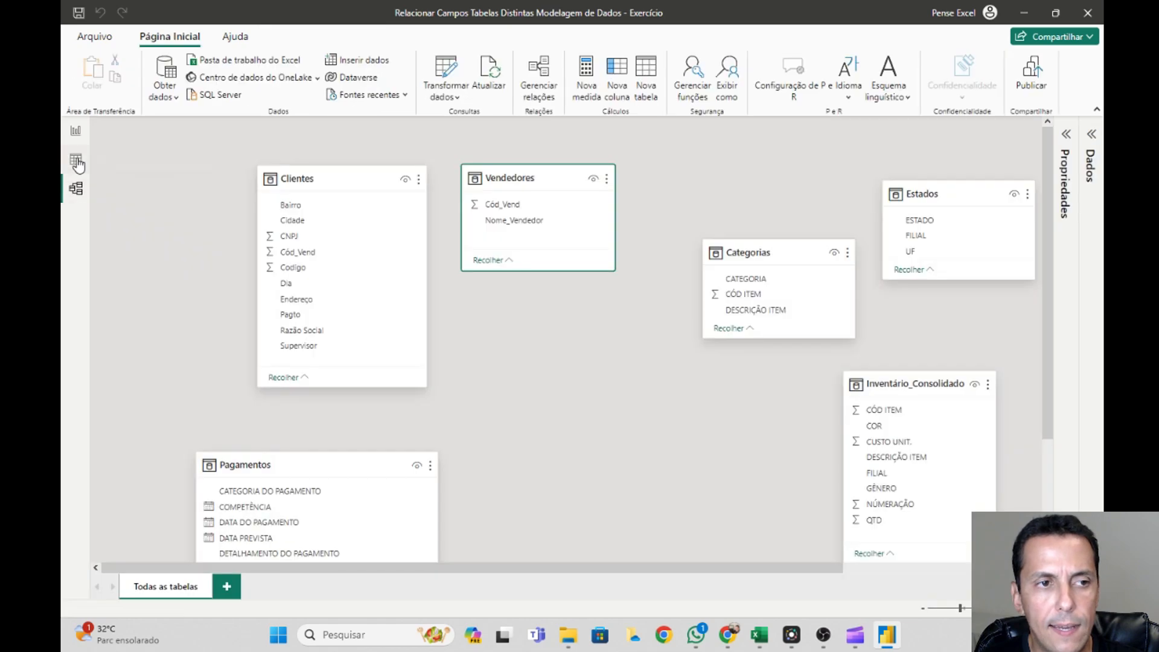
Examine the distinct Cód_Vend values in the Clientes table data.
left_click(76, 160)
left_click(1005, 202)
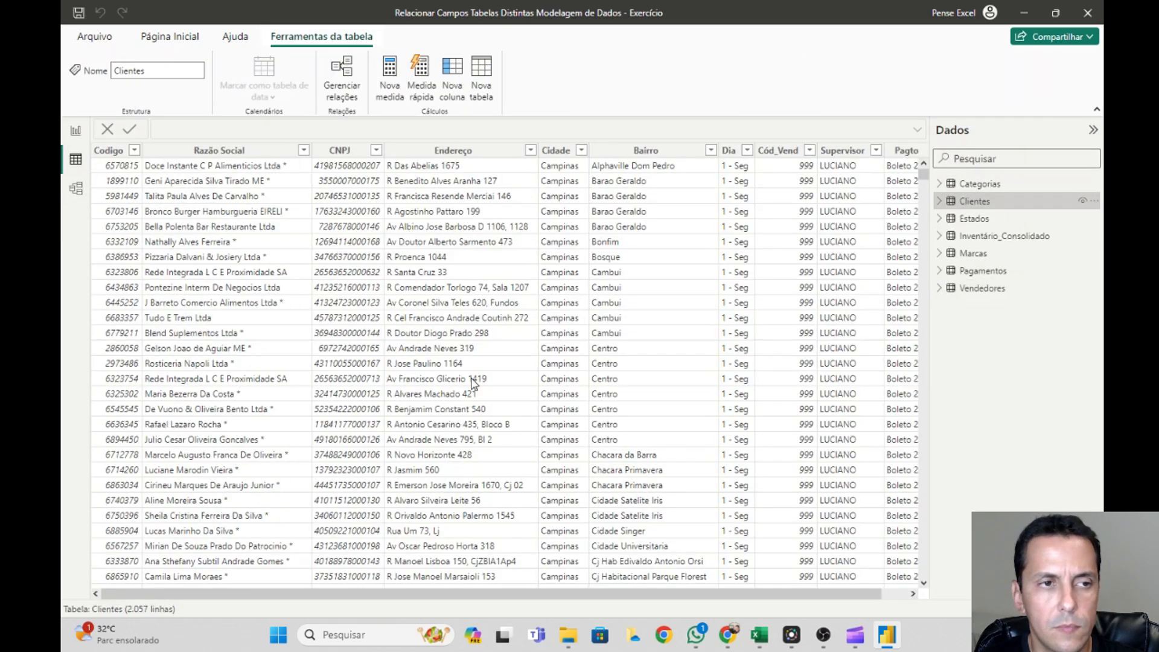
left_click_drag(598, 595, 624, 595)
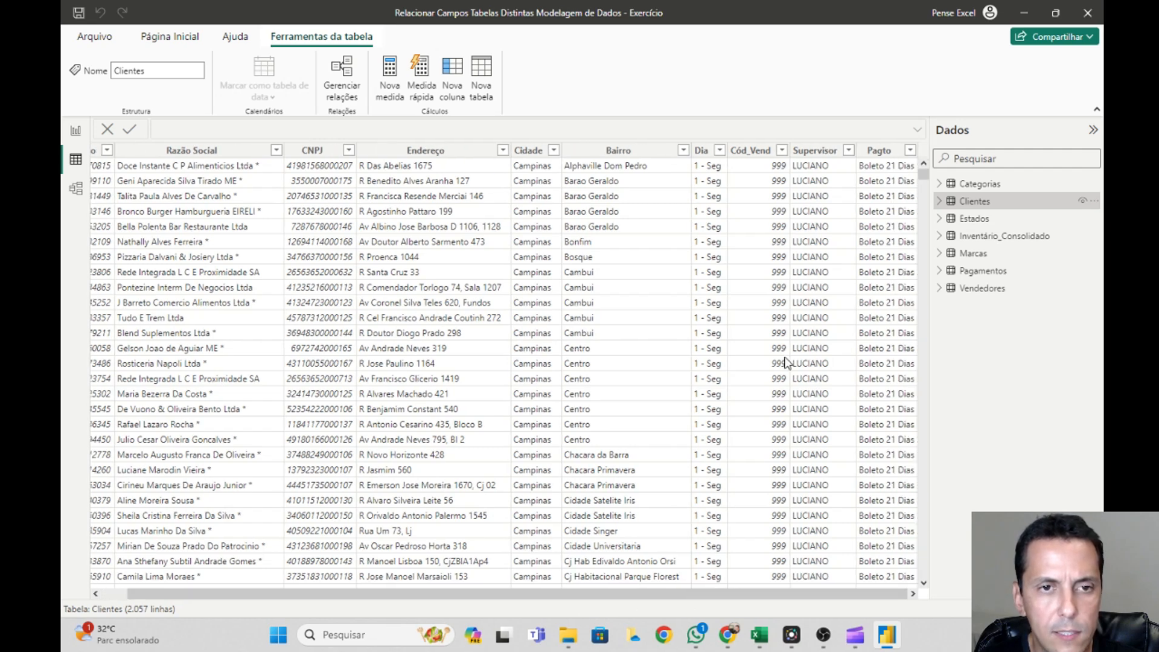
left_click(782, 151)
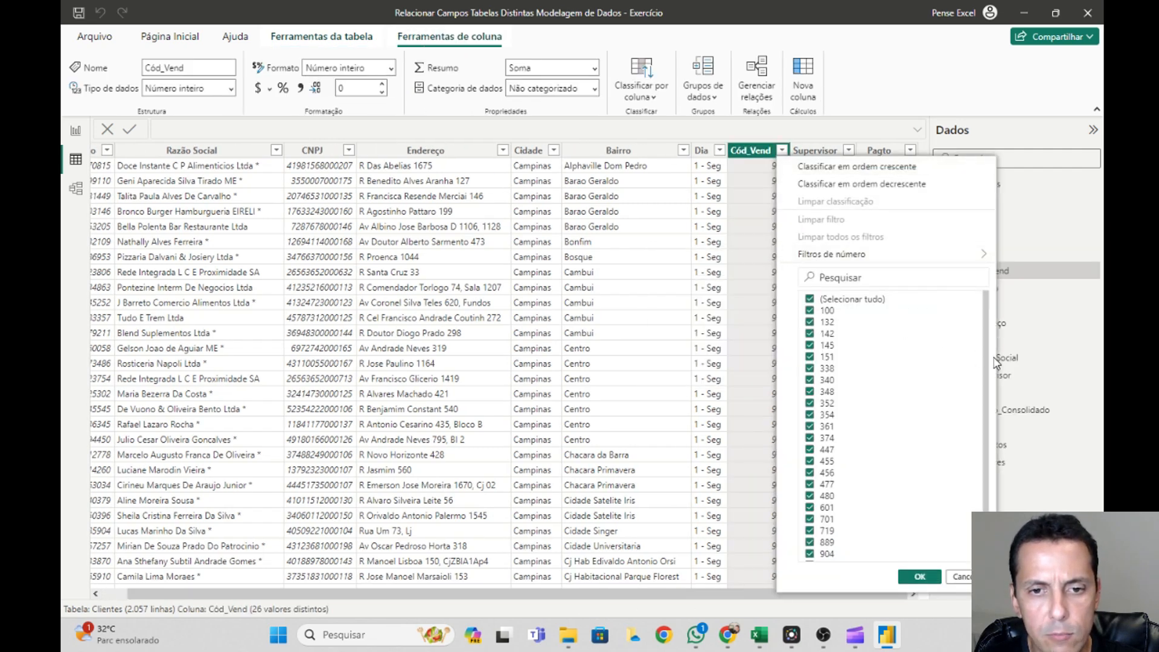
key("Escape")
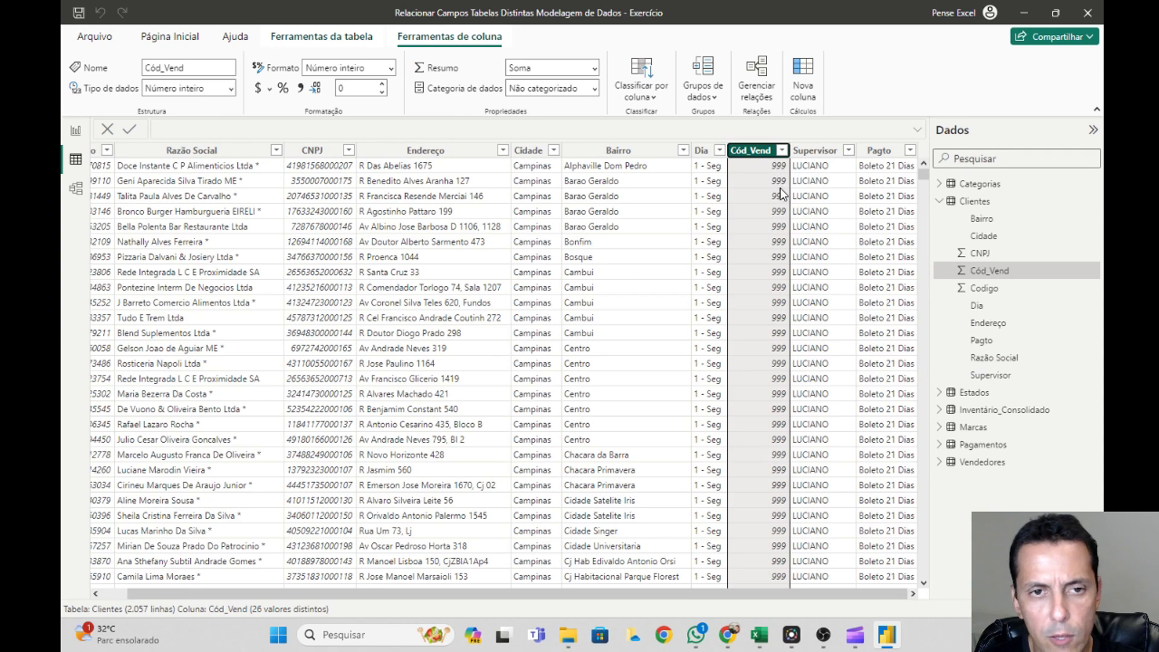
Filter the Clientes table to Cód_Vend 100 and review the matching client rows.
left_click(783, 153)
left_click(810, 299)
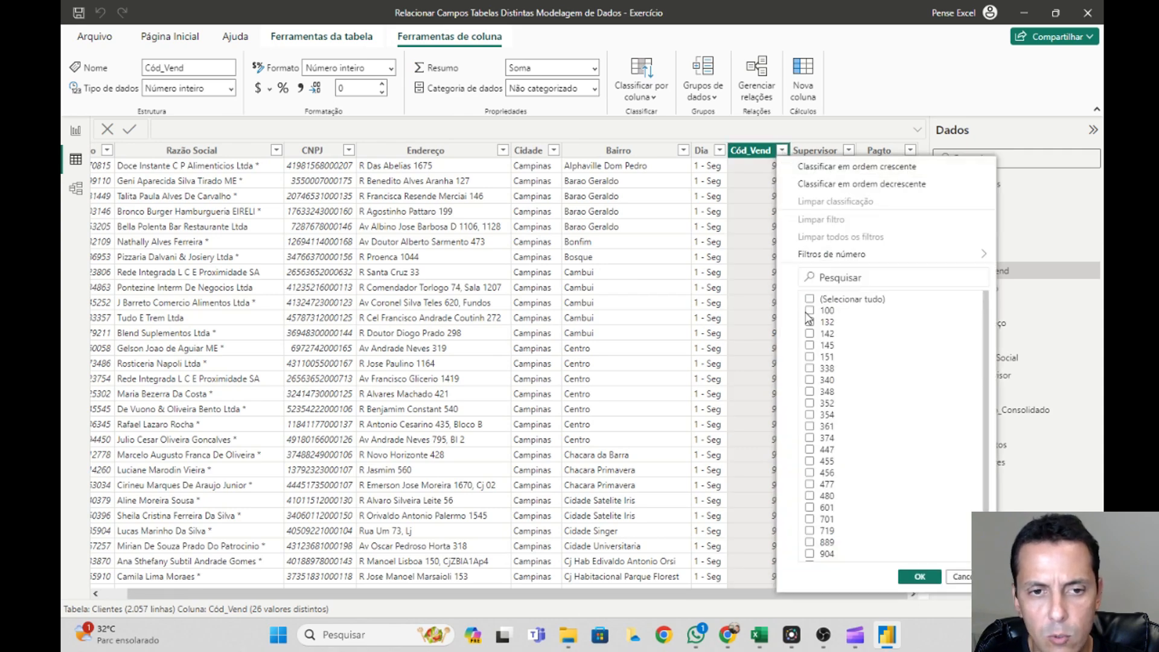
left_click(809, 310)
left_click(919, 577)
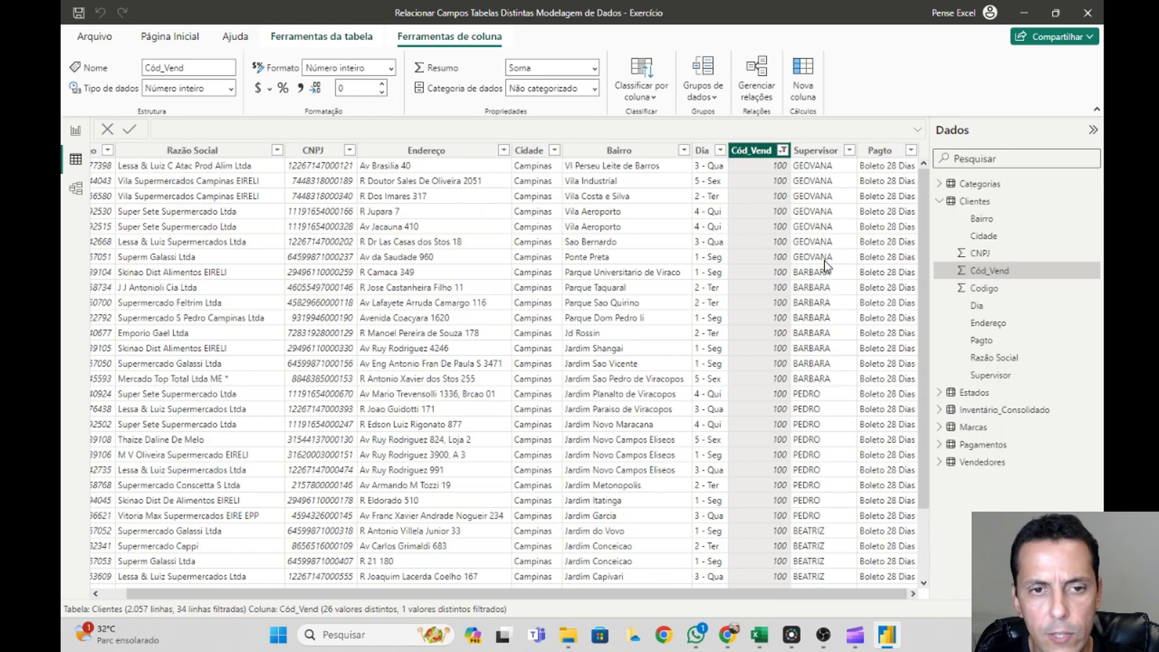
scroll(812, 313, "down", 1)
scroll(812, 313, "up", 1)
Clear all filters from the Clientes table and return to the model diagram.
left_click(783, 150)
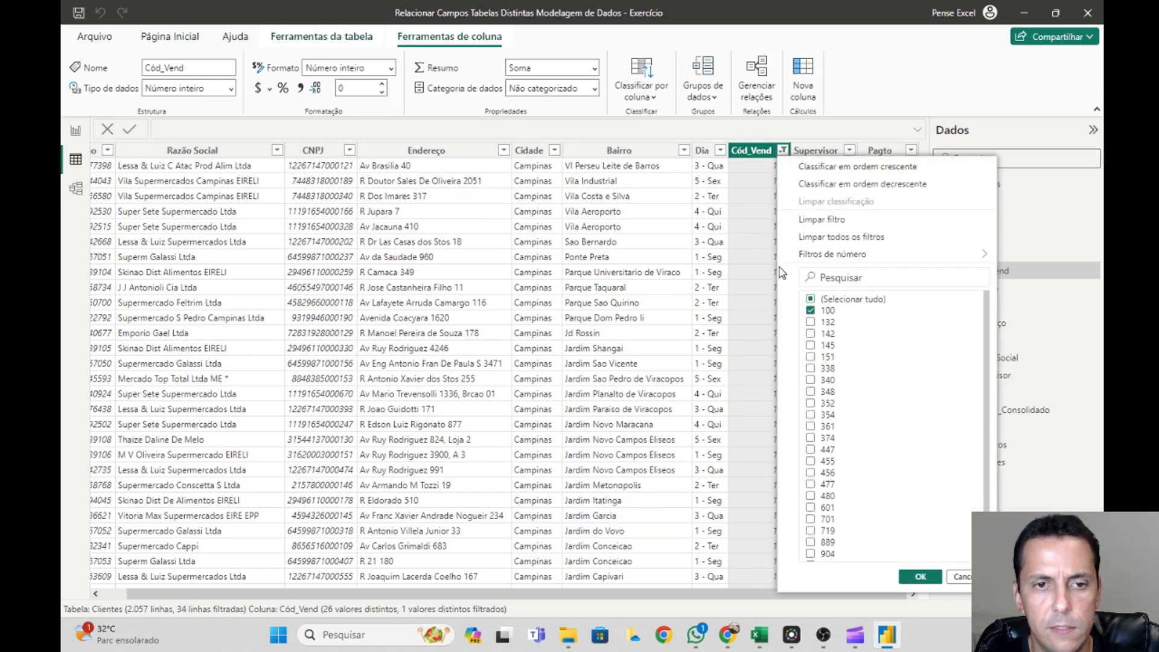
left_click(811, 300)
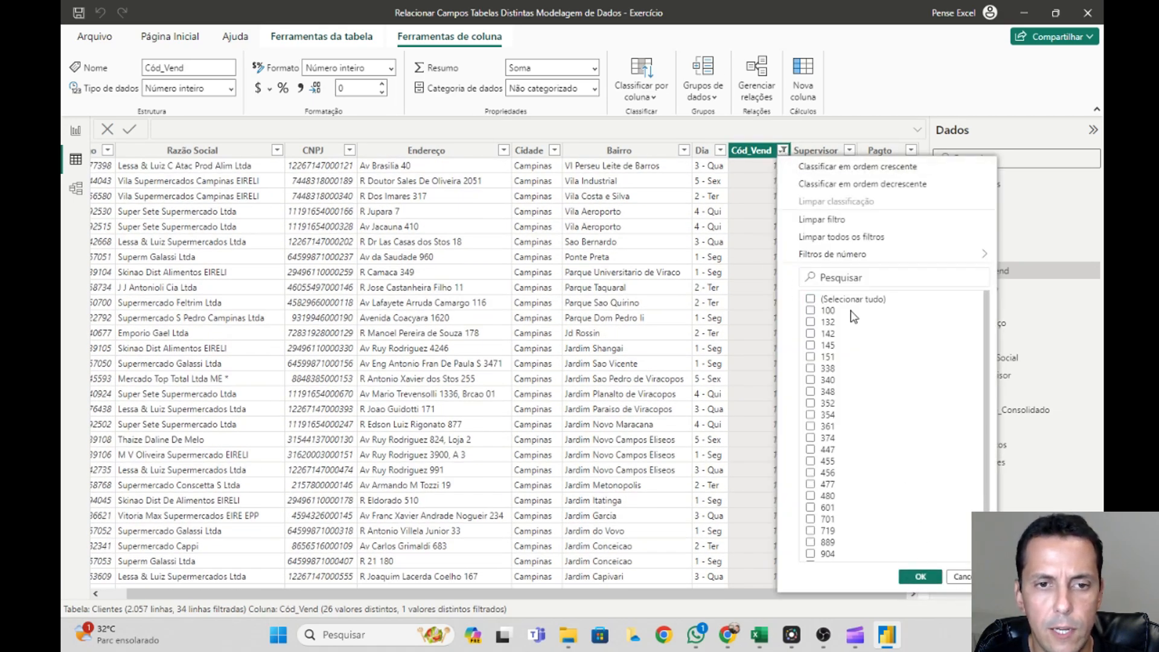
left_click(843, 237)
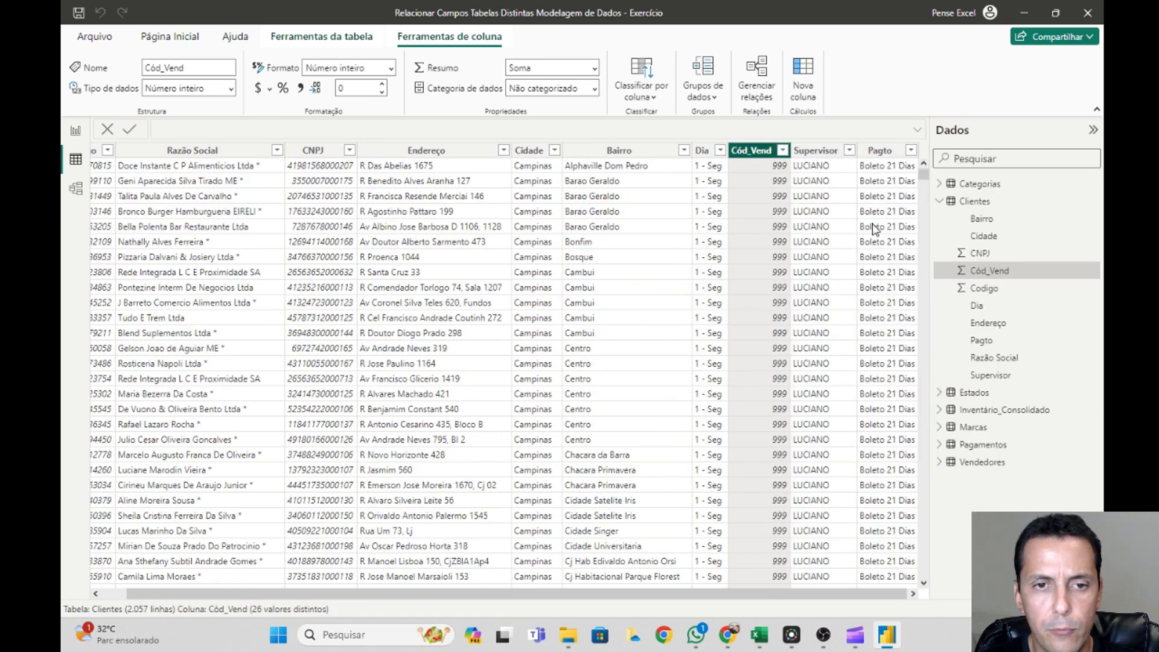
left_click(76, 188)
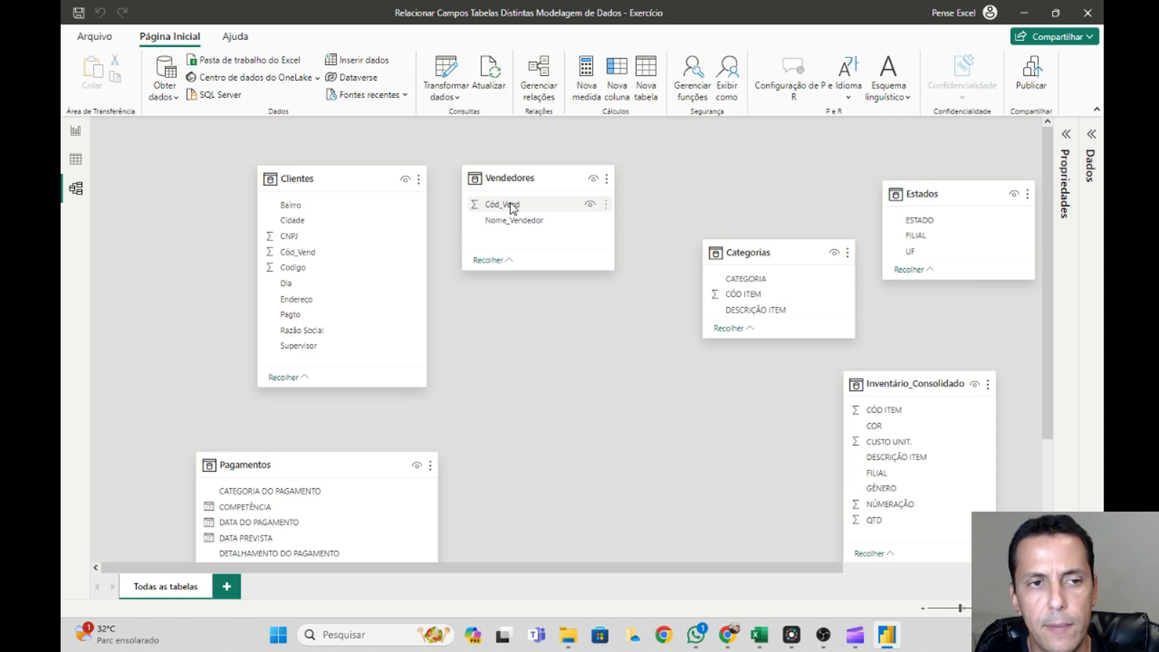
Relate Cód_Vend in the Clientes table to Cód_Vend in Vendedores, and move the Vendedores table lower in the diagram.
left_click(333, 252)
left_click_drag(333, 251, 567, 206)
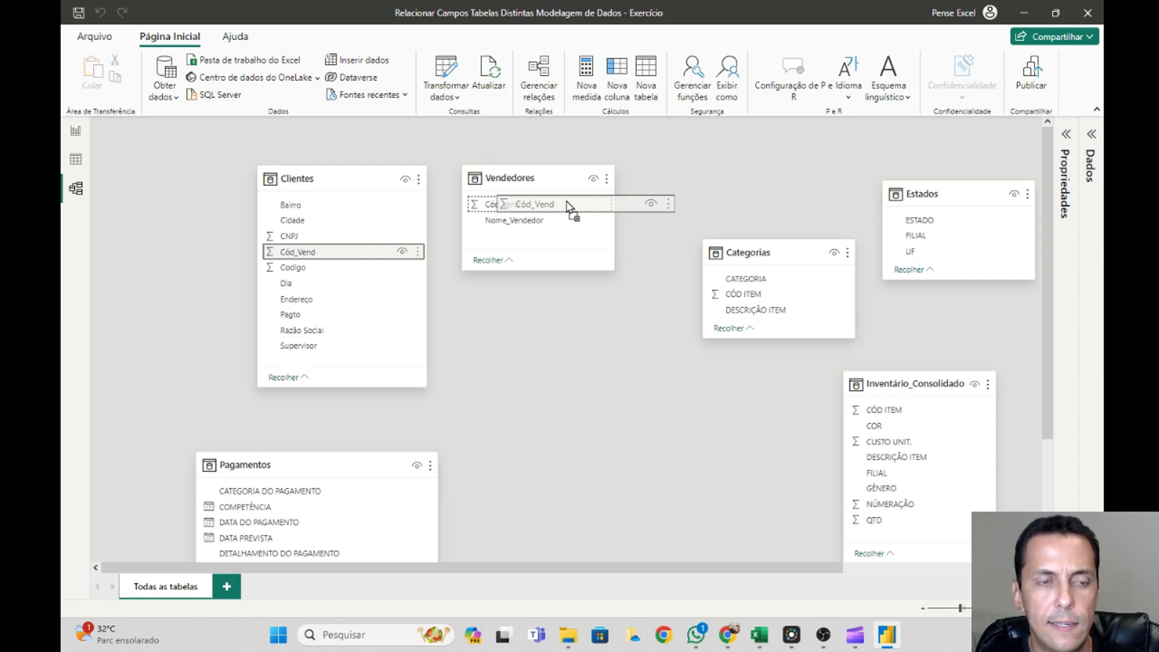
left_click_drag(568, 206, 571, 306)
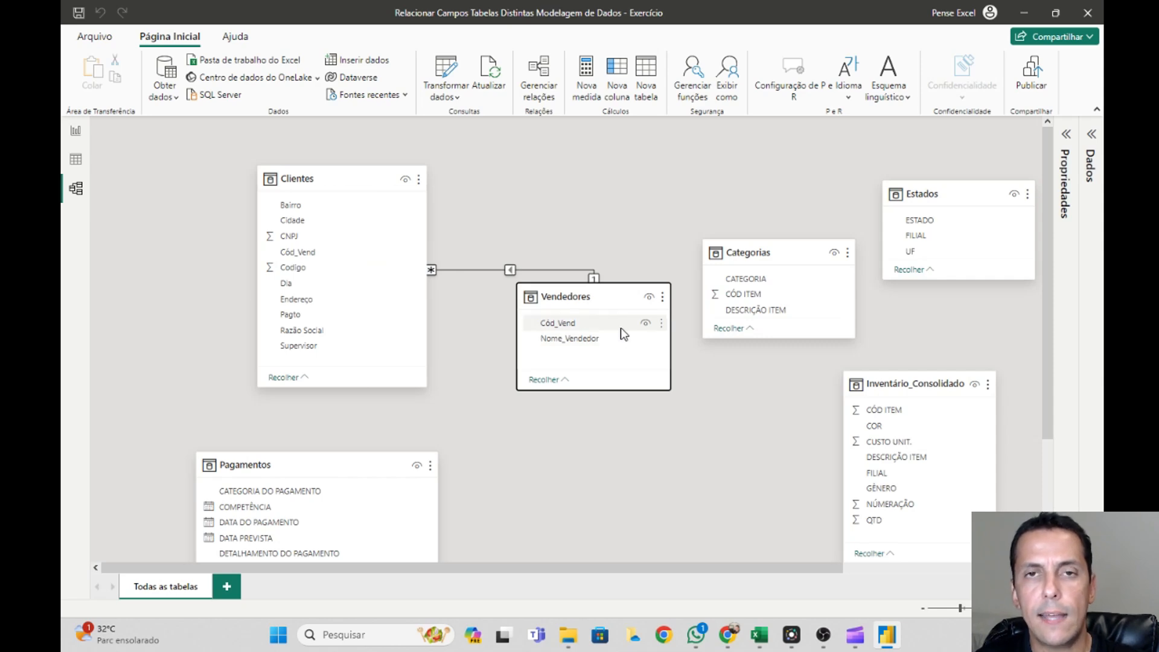
Review the linked columns, available tables and cardinality of the Clientes–Vendedores relationship, and close its editor.
double_click(469, 270)
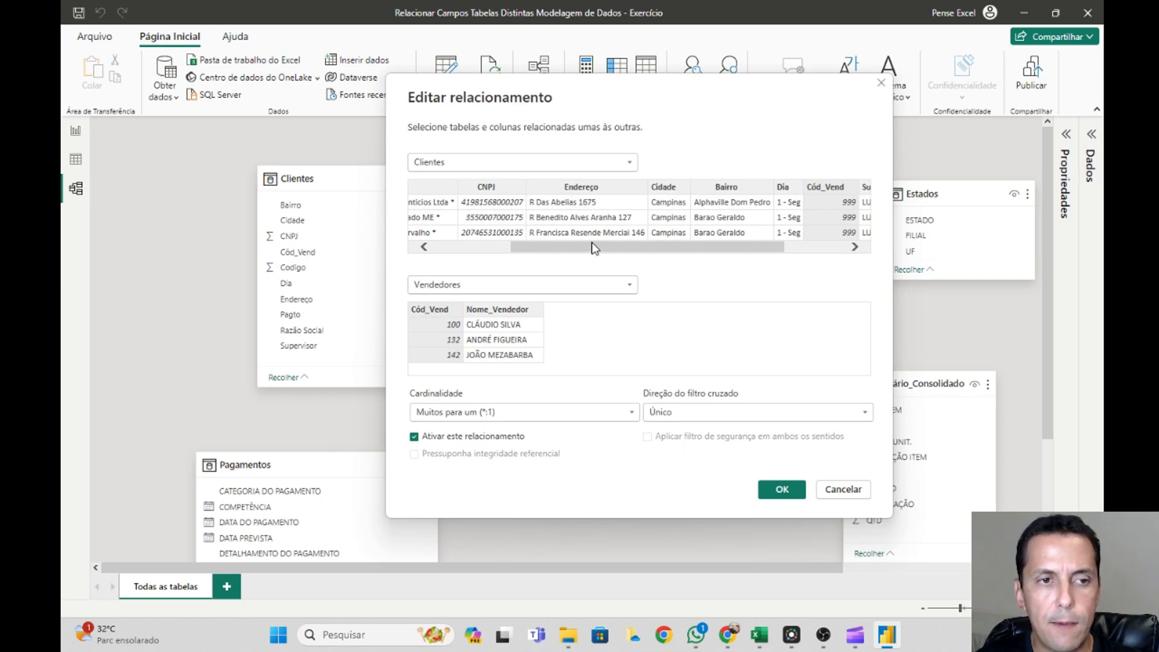
left_click_drag(592, 248, 515, 247)
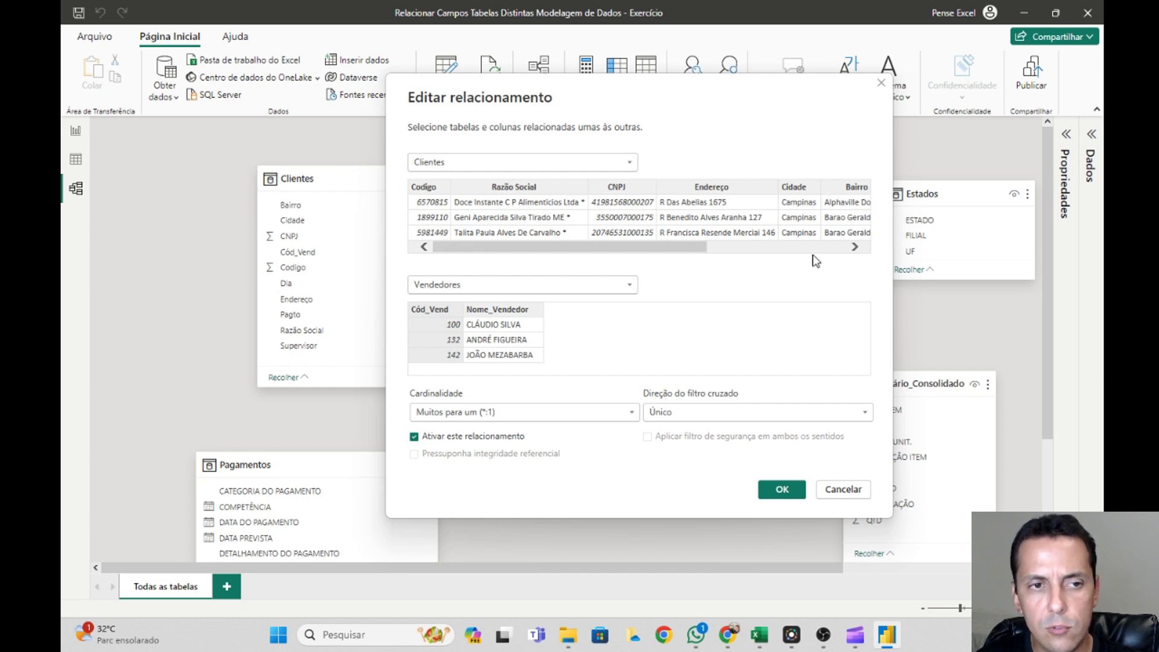
left_click_drag(664, 247, 819, 248)
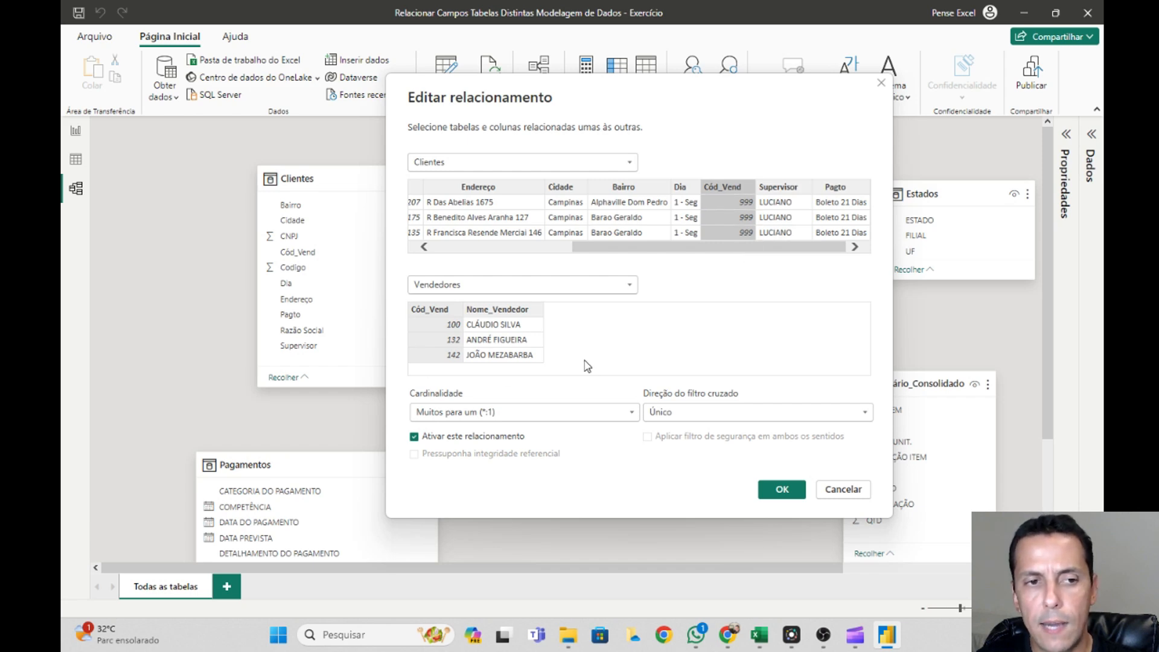
left_click(494, 289)
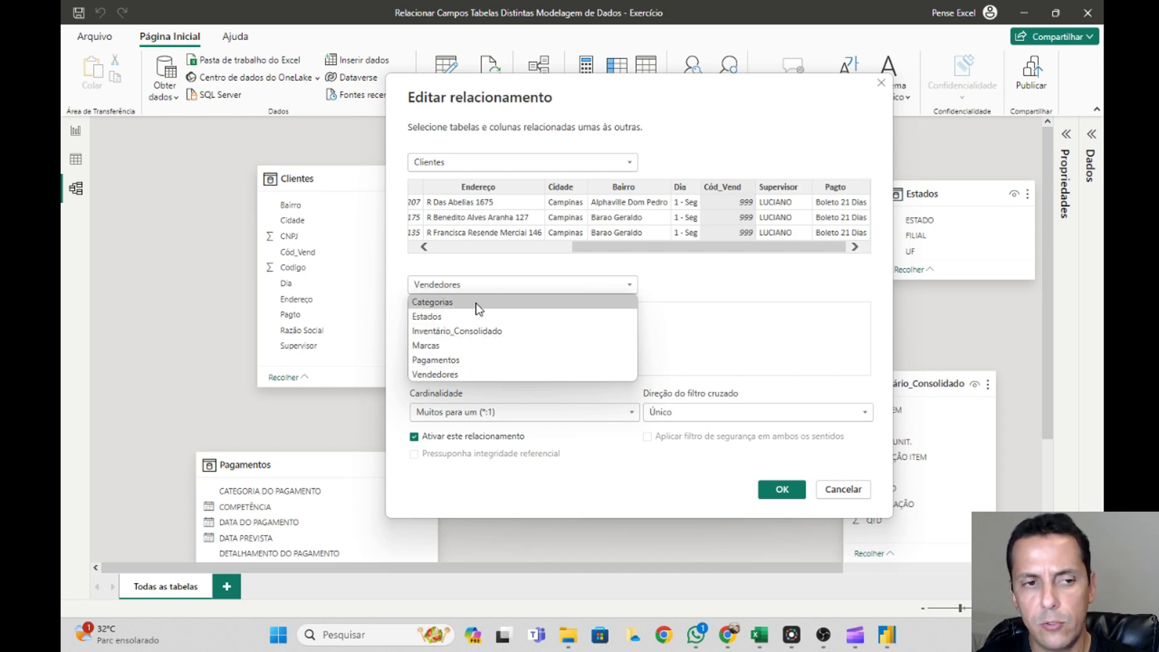
left_click(720, 307)
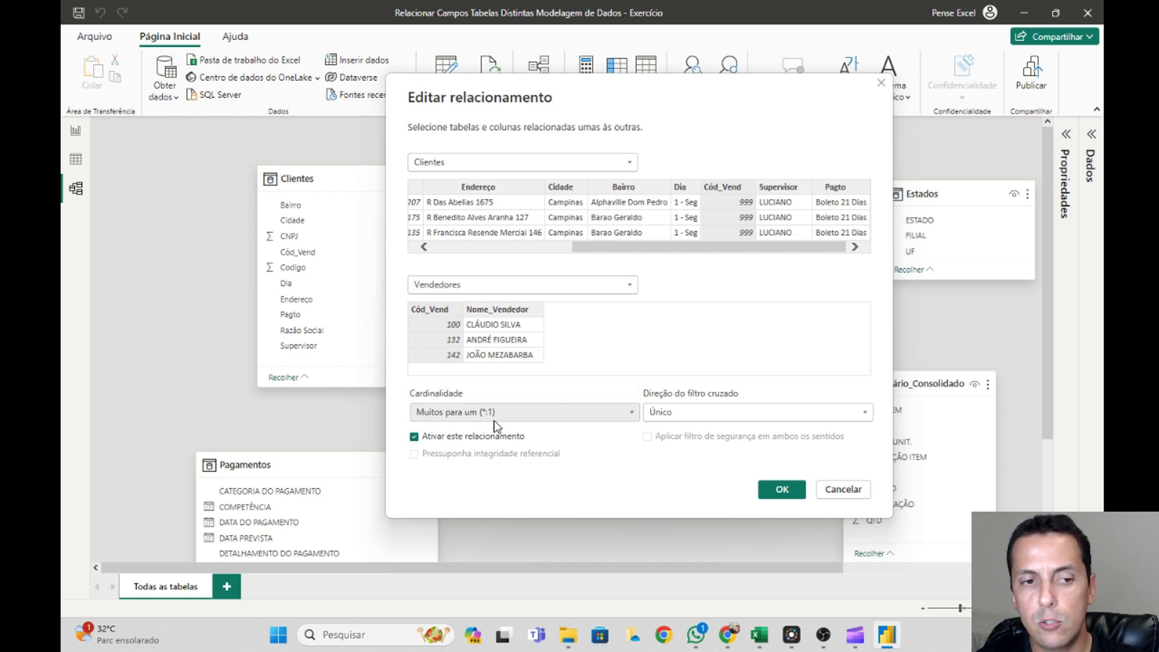
left_click(782, 489)
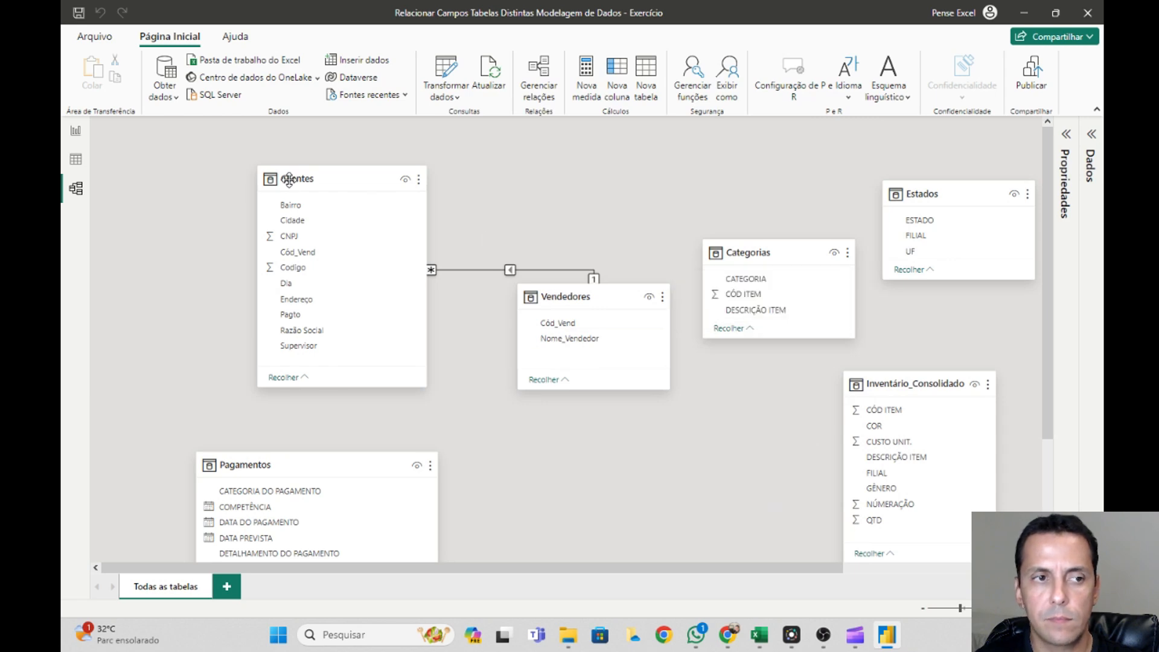
Arrange the Inventário_Consolidado and Estados tables one above the other, and lengthen the Inventário_Consolidado, Marcas and Estados cards.
scroll(774, 589, "right", 5)
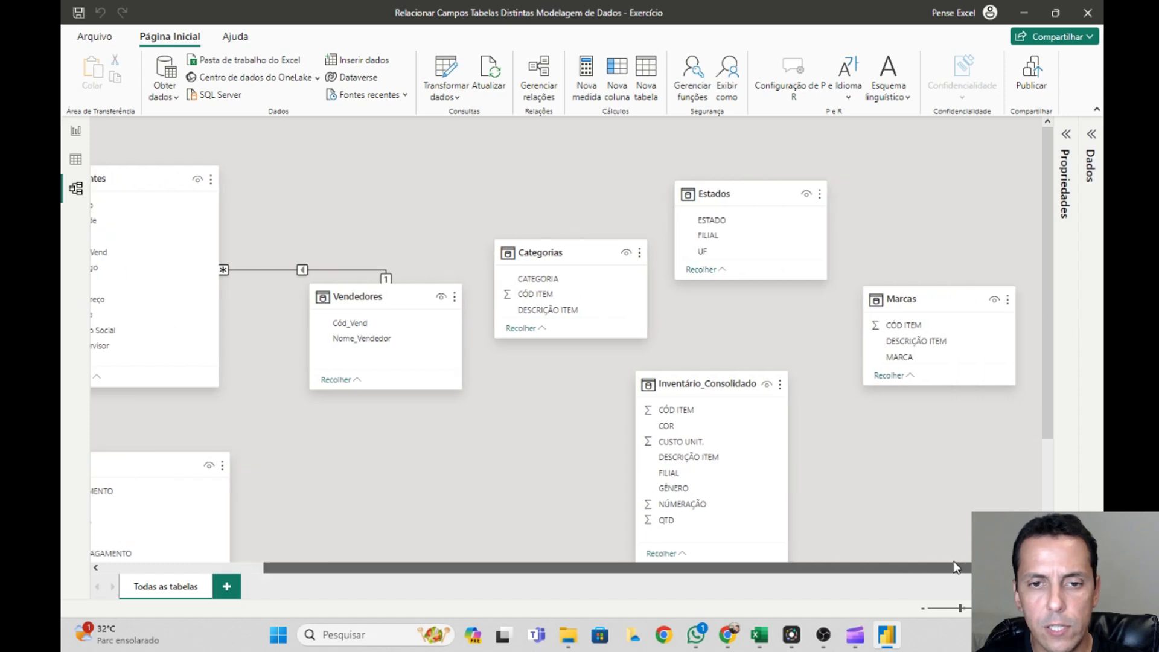
left_click_drag(659, 386, 704, 329)
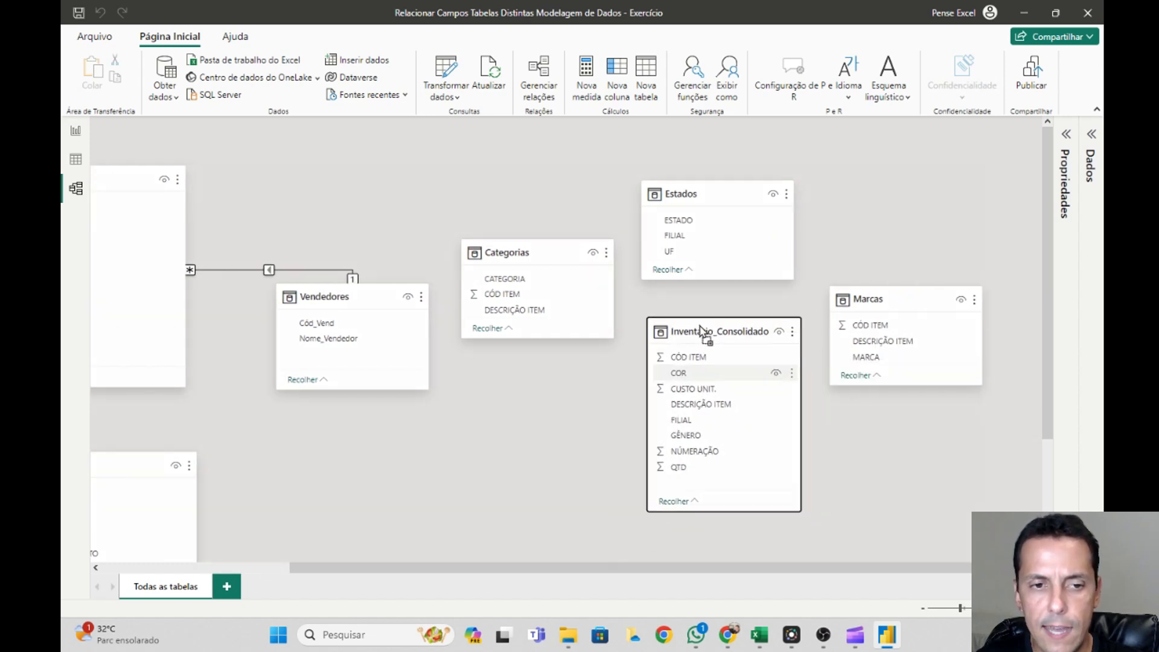
left_click_drag(705, 506, 704, 527)
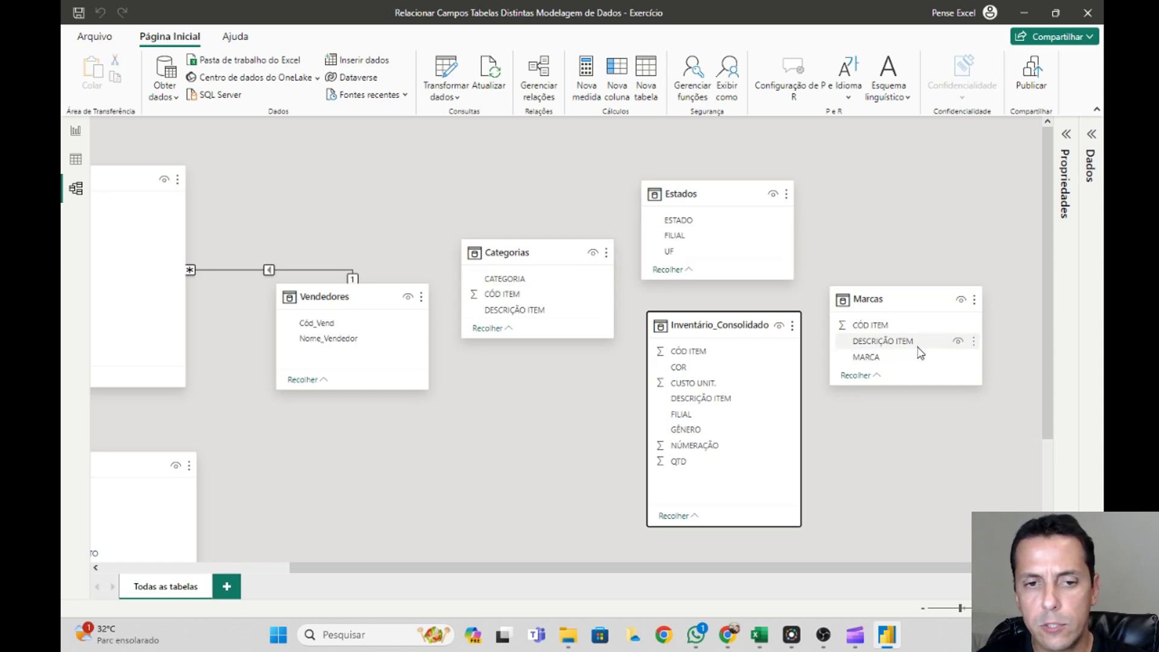
left_click_drag(898, 385, 898, 421)
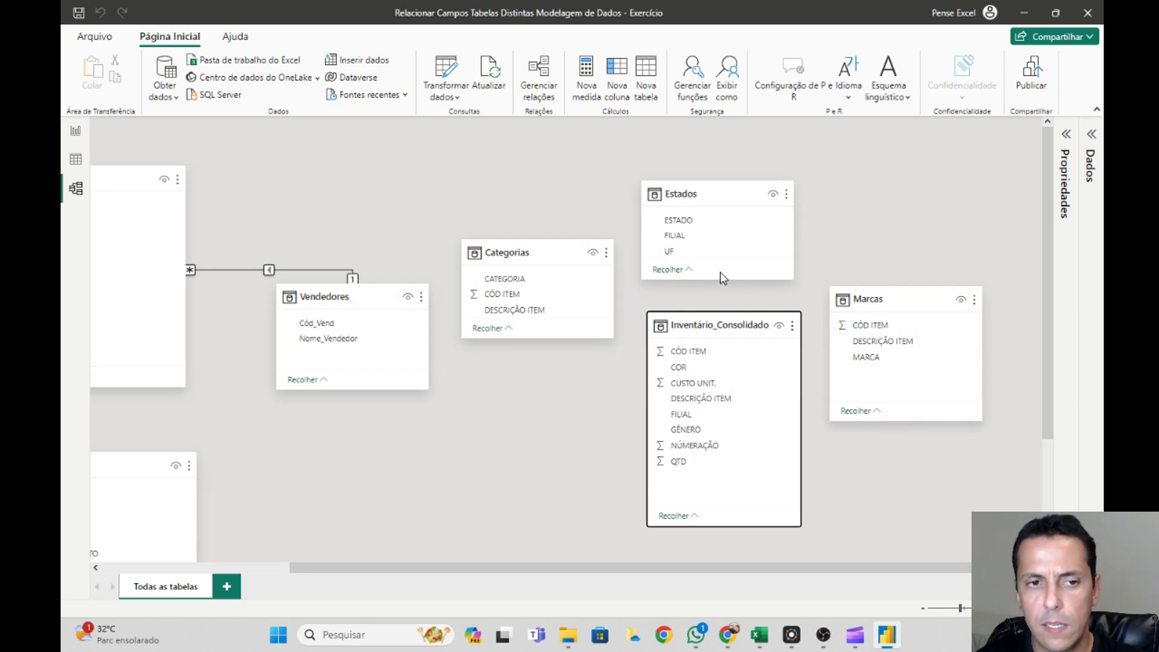
left_click_drag(715, 280, 715, 291)
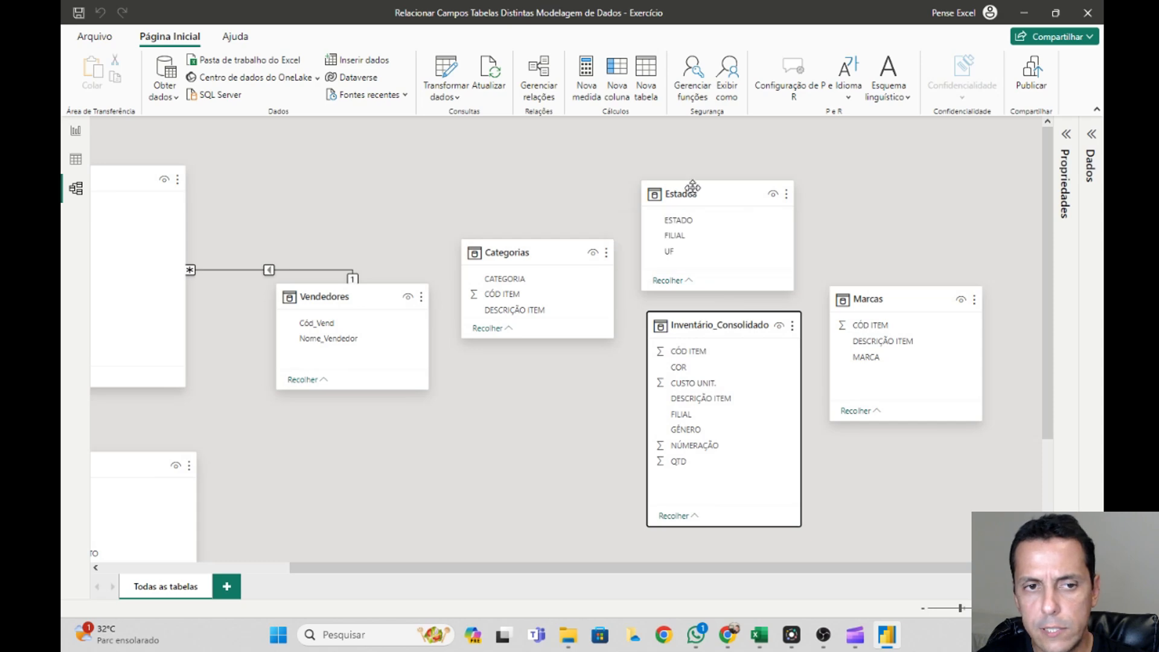
left_click_drag(695, 185, 704, 169)
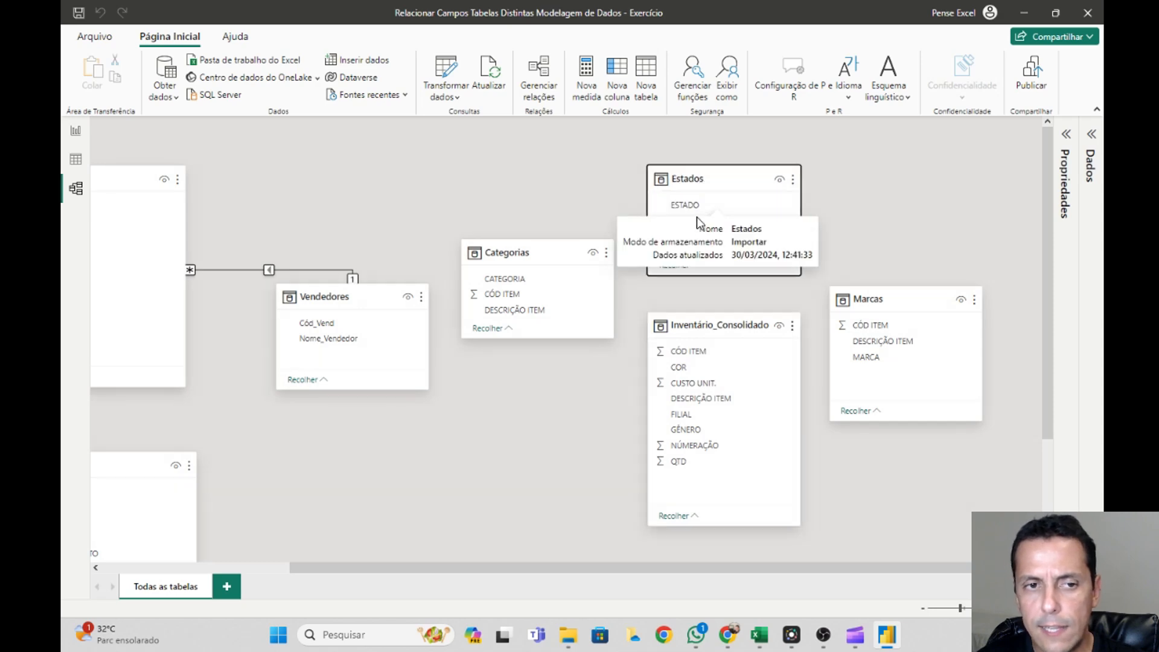
Examine the distinct FILIAL values in the Inventário_Consolidado data and compare them with the Estados table data.
left_click(75, 161)
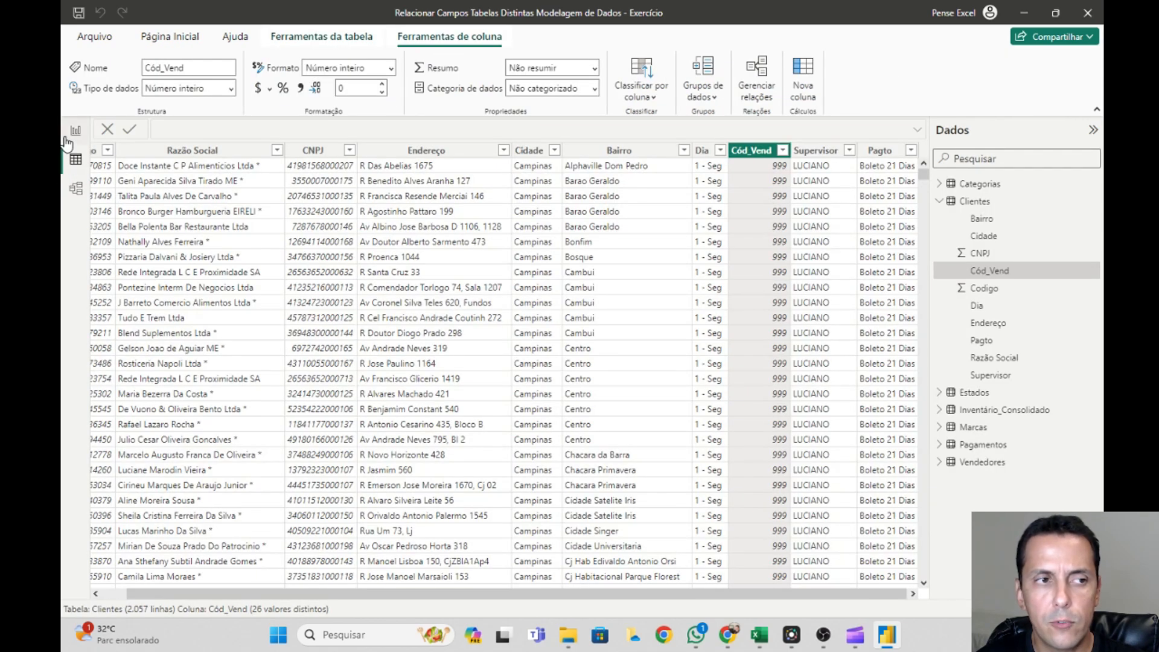
left_click(996, 410)
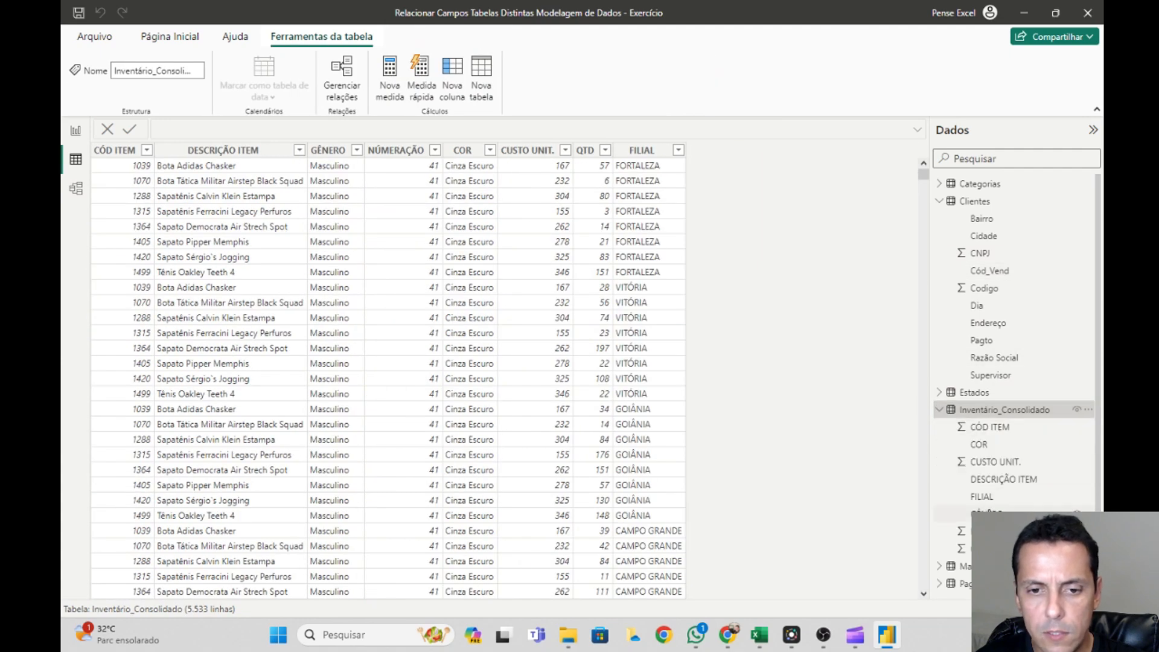
left_click(982, 496)
left_click(679, 150)
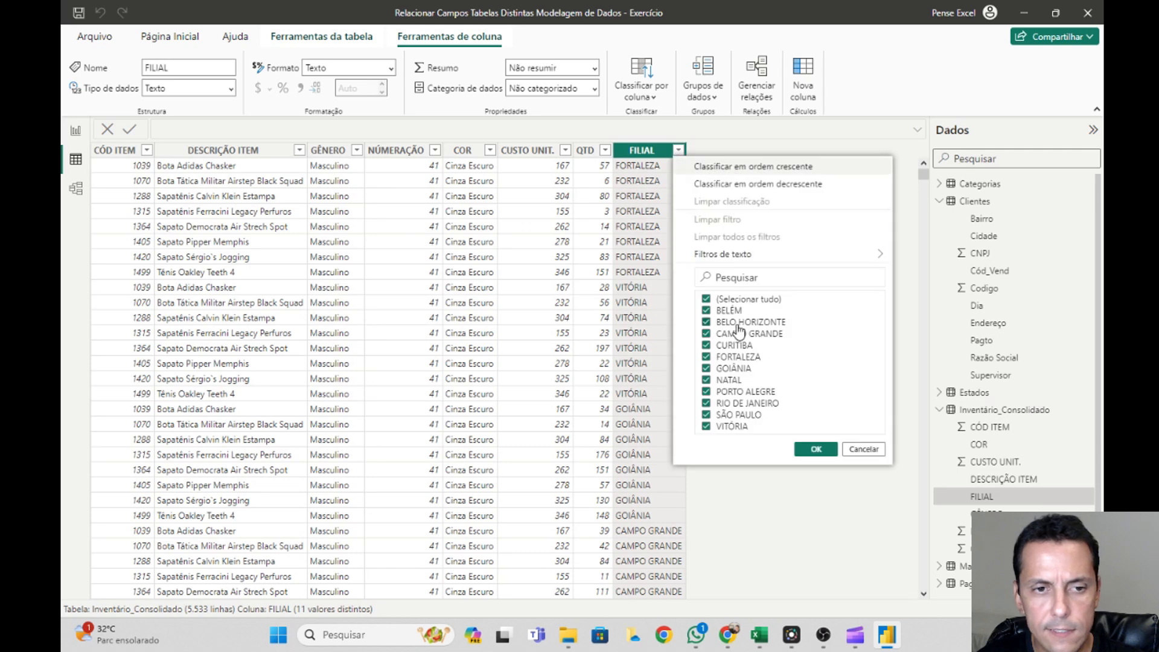
left_click(864, 450)
left_click(939, 392)
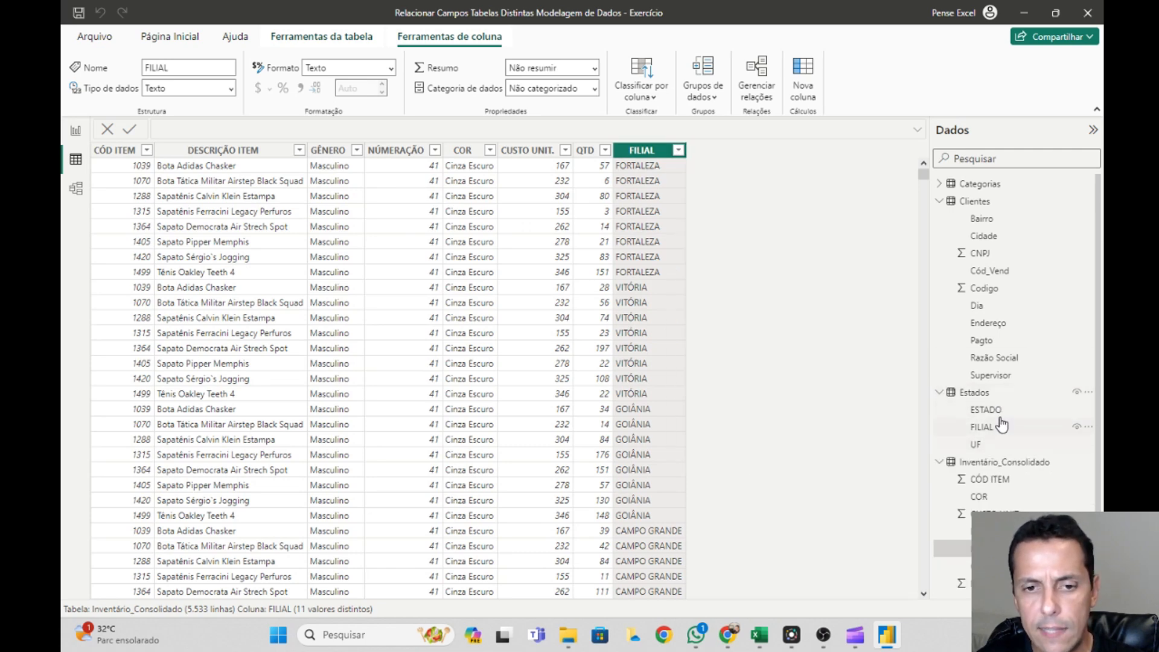
left_click(990, 410)
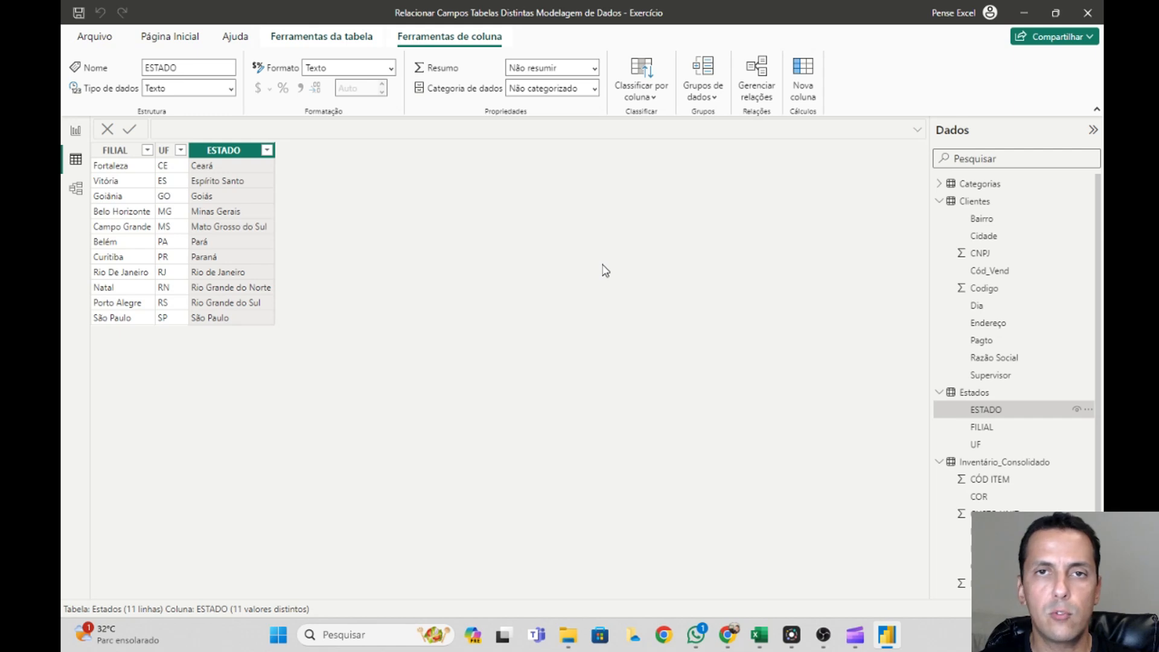
Examine the Estados fields and the available map visuals in the report view, and return to the model diagram.
left_click(76, 130)
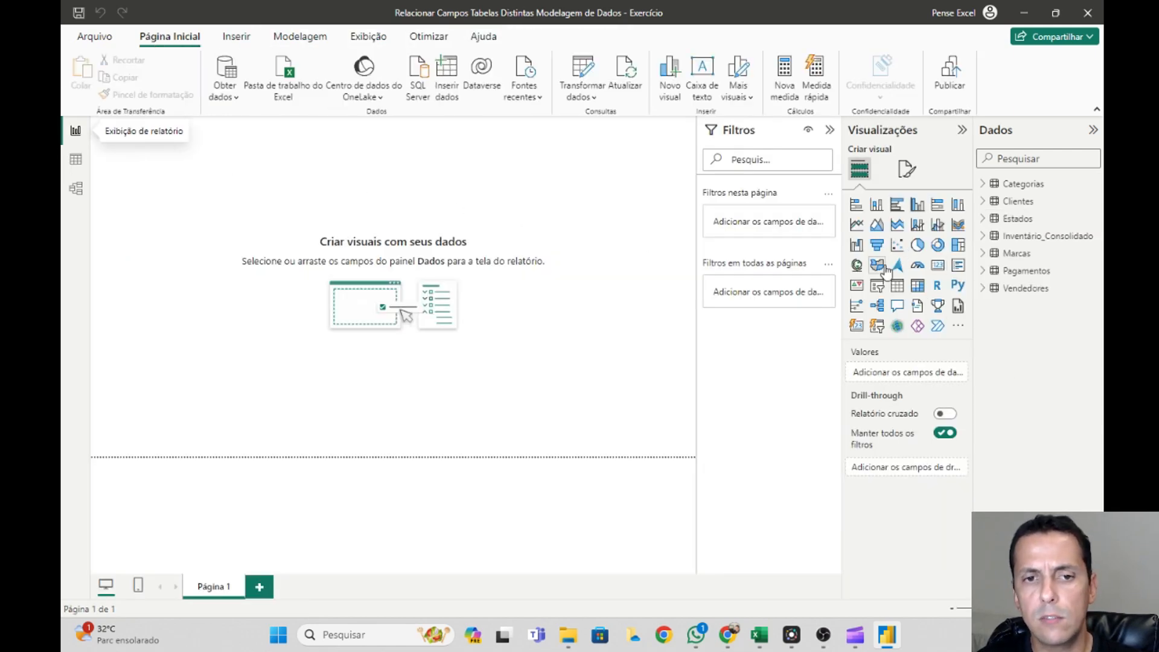
left_click(984, 219)
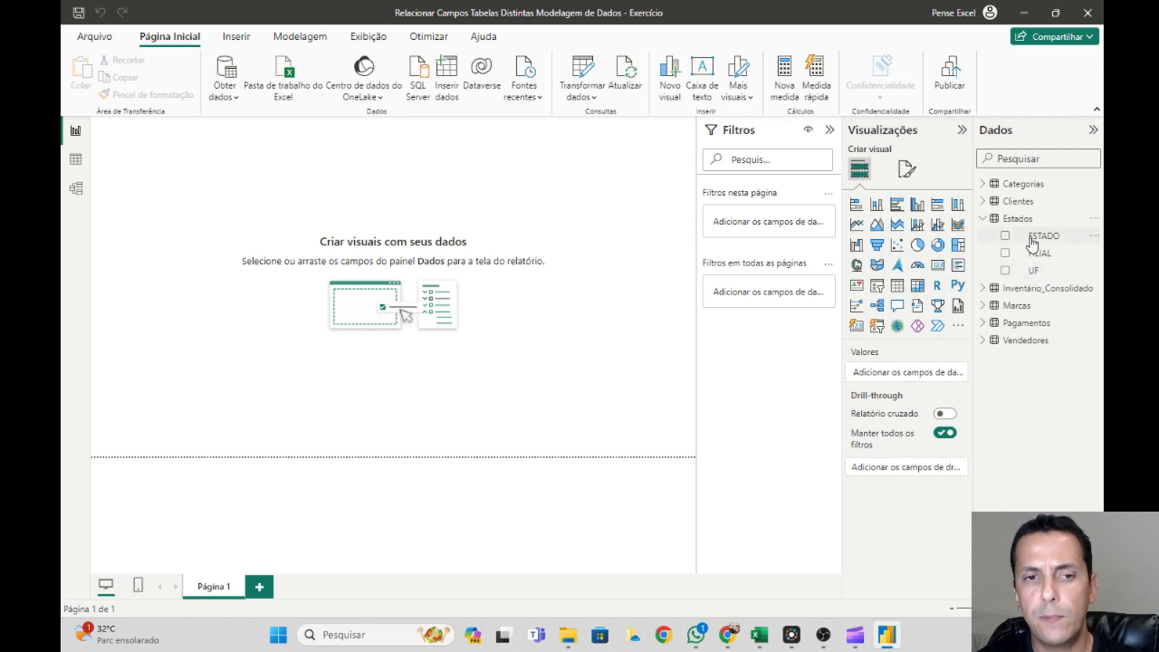
left_click(76, 189)
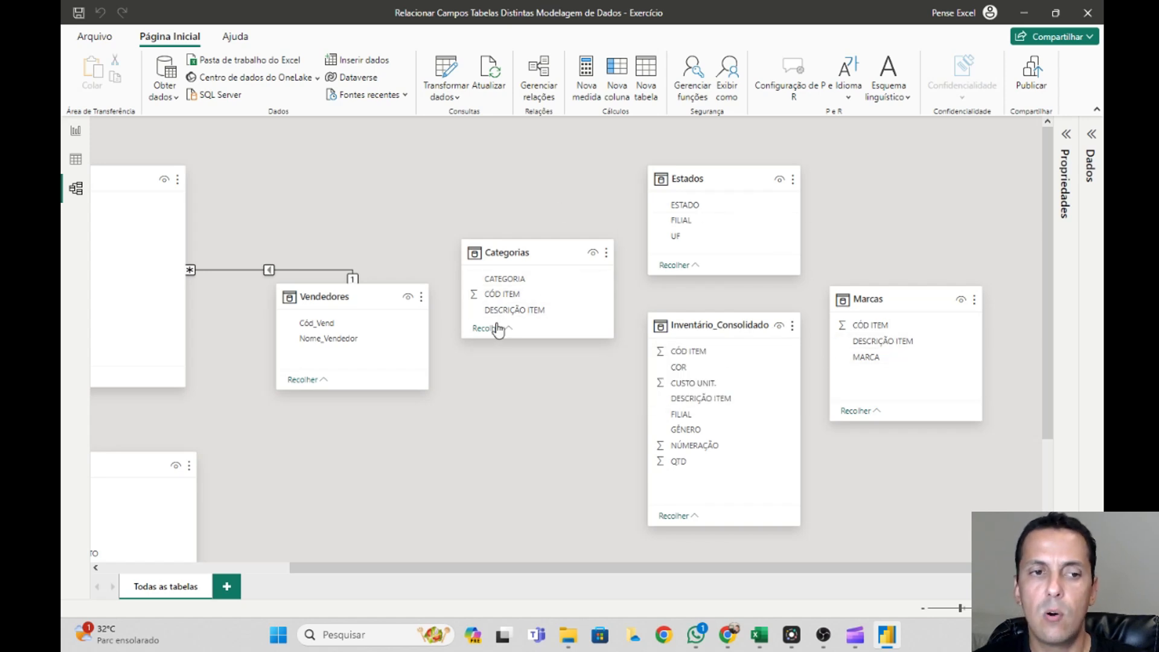
Relate CÓD ITEM in the Inventário_Consolidado table to CÓD ITEM in the Categorias table.
left_click_drag(678, 339, 674, 338)
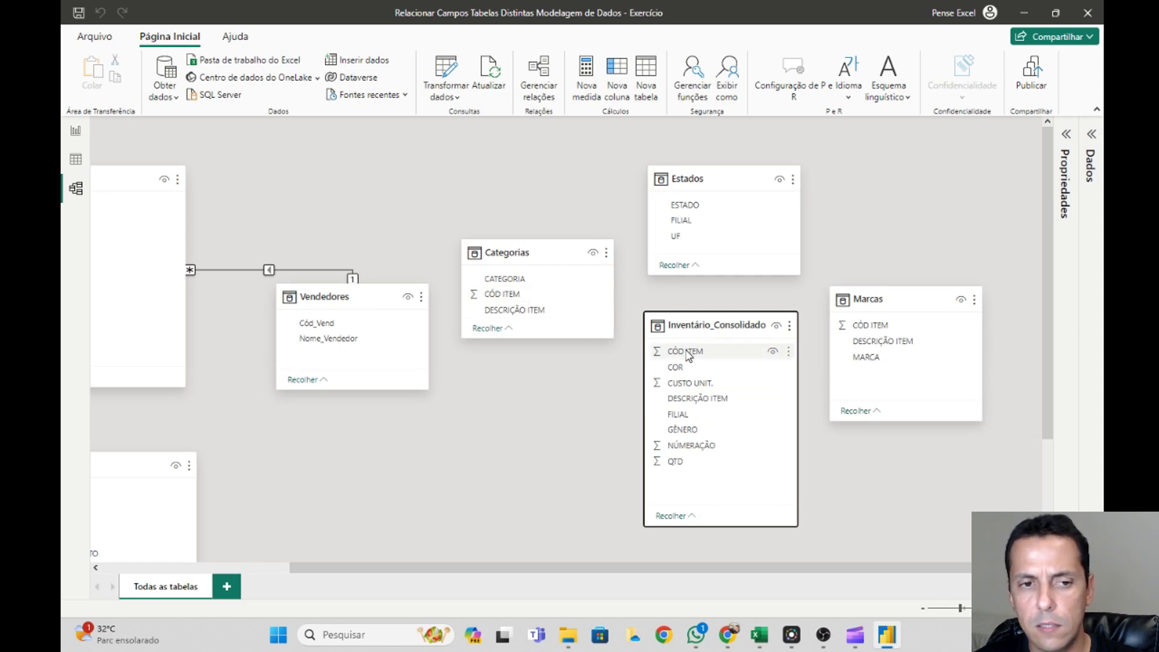
left_click_drag(688, 355, 561, 298)
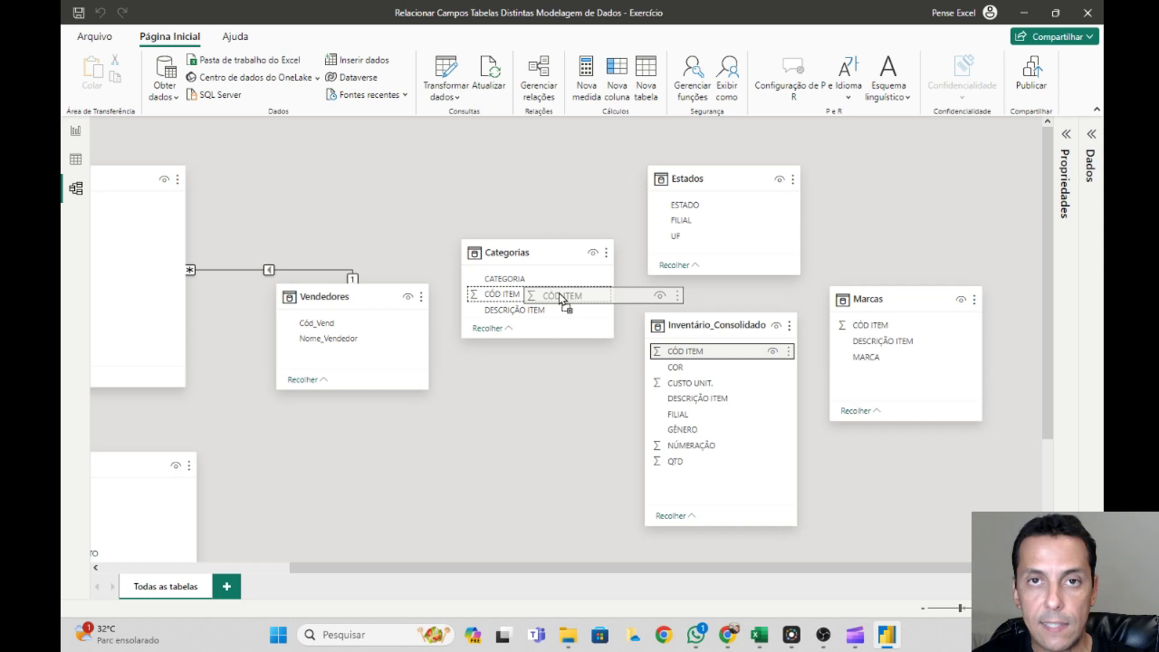
left_click_drag(559, 294, 559, 295)
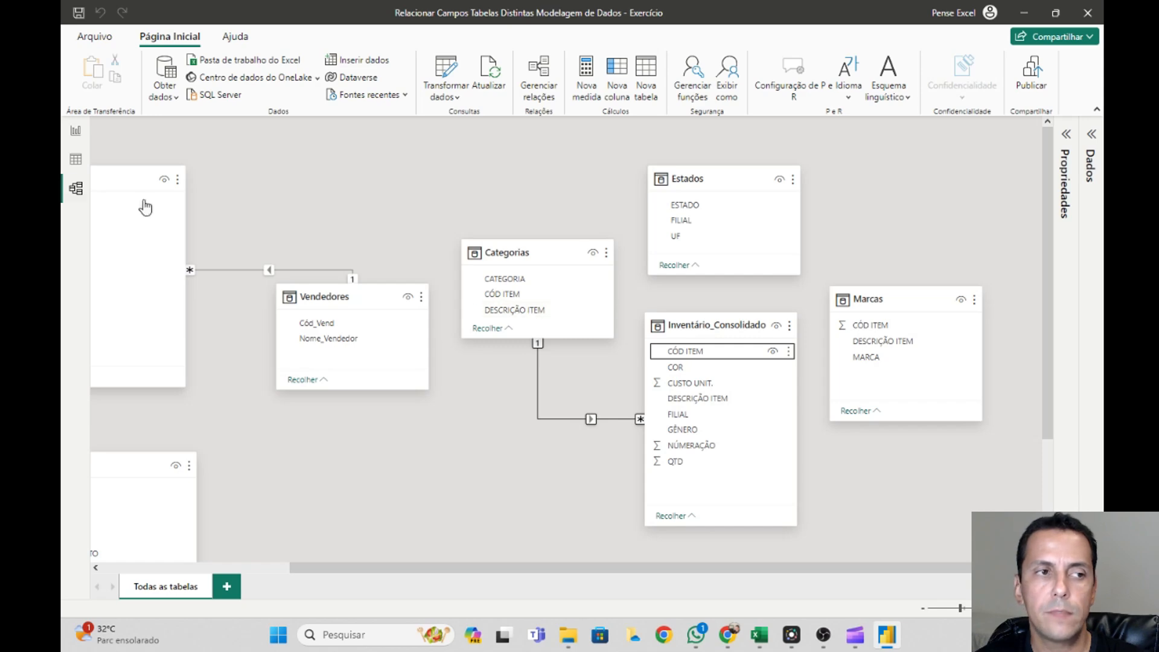
Examine the distinct DESCRIÇÃO ITEM and CATEGORIA values in the Categorias table data.
left_click(75, 159)
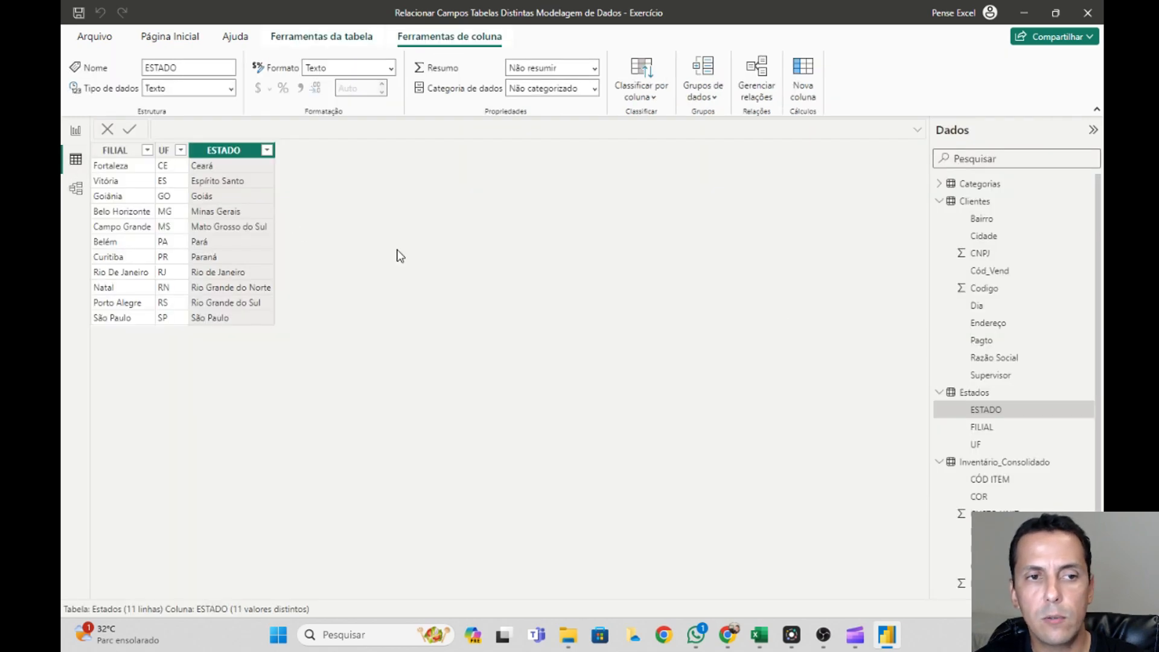
left_click(939, 201)
left_click(960, 184)
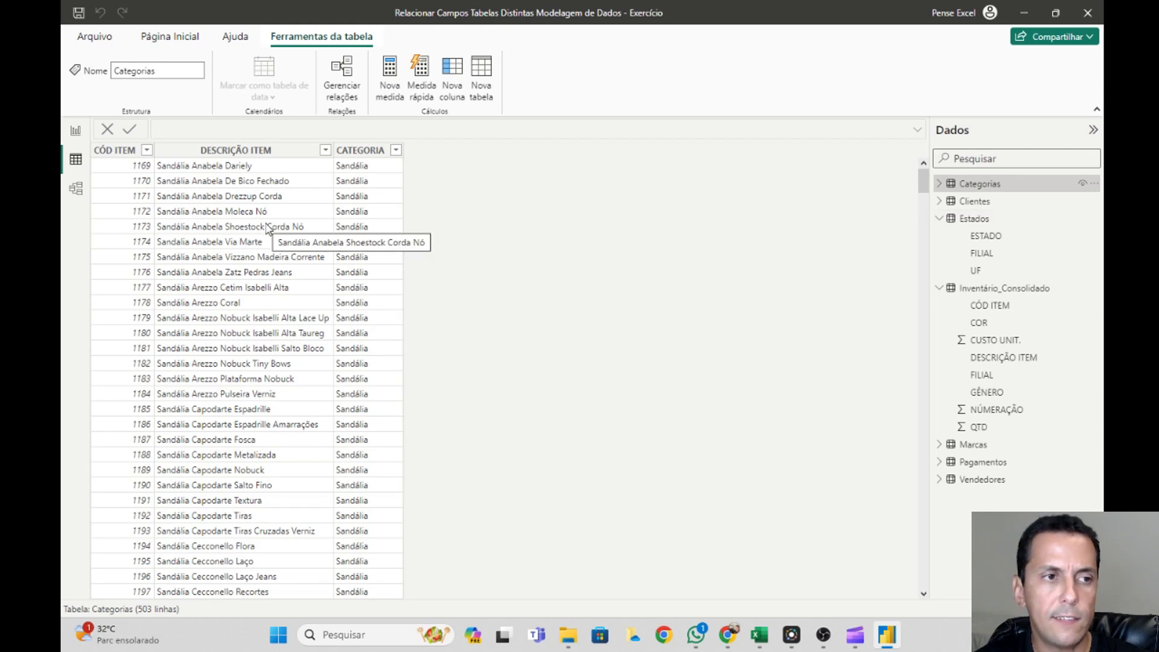
left_click(322, 151)
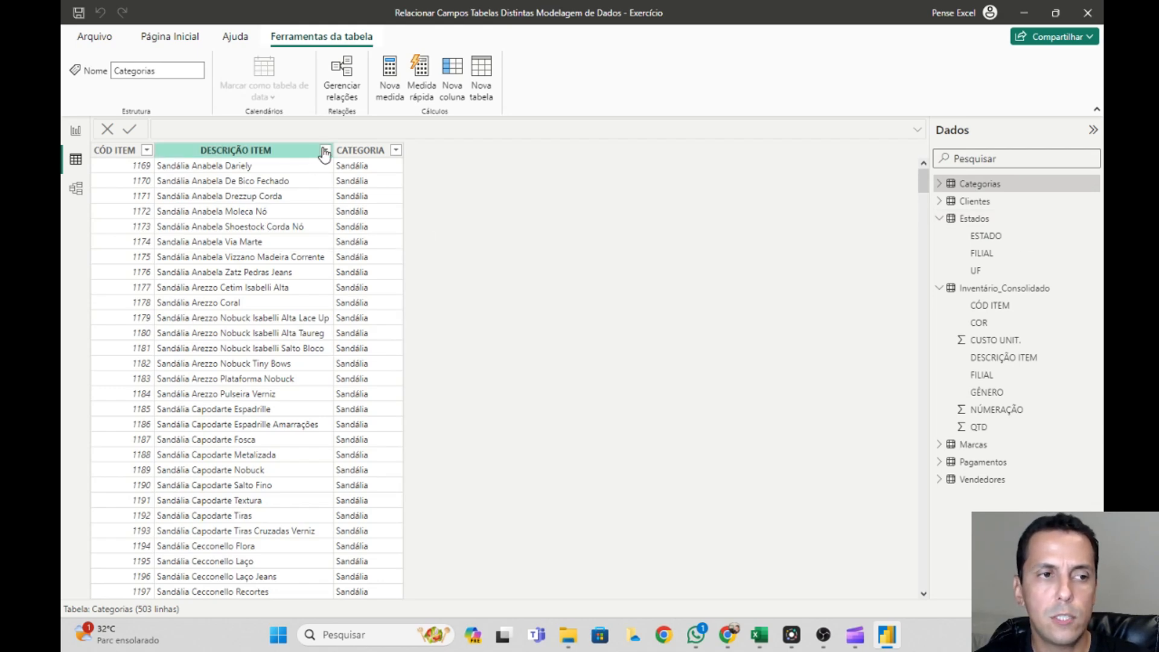
left_click(325, 151)
left_click(614, 314)
left_click(326, 151)
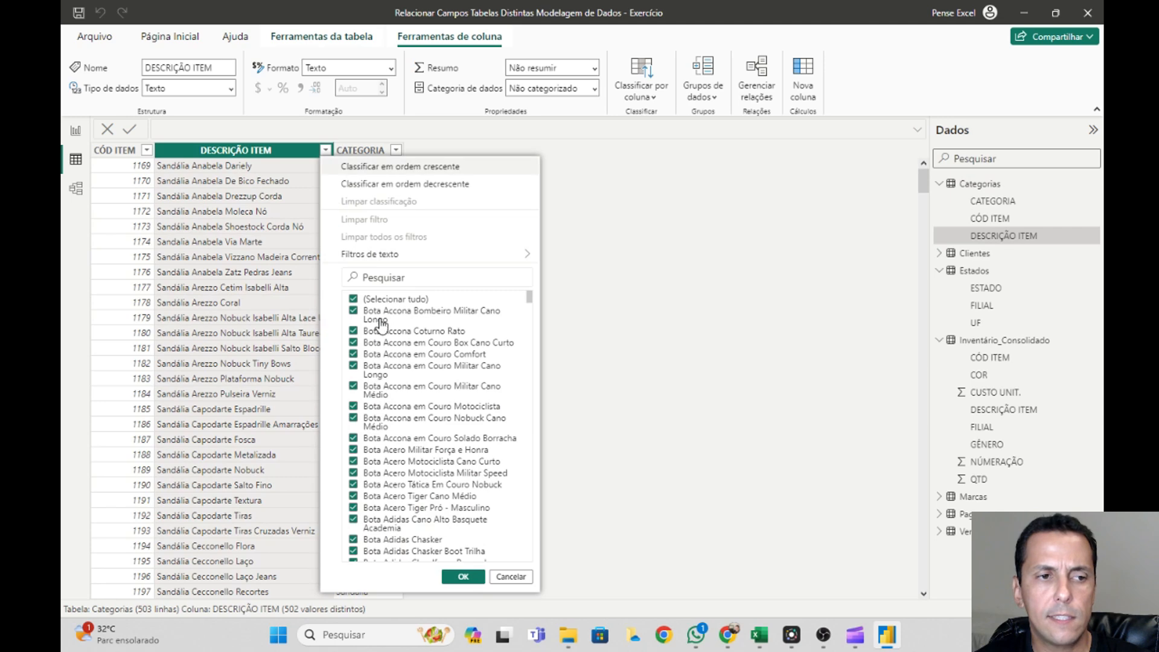
left_click_drag(531, 308, 534, 405)
left_click(616, 369)
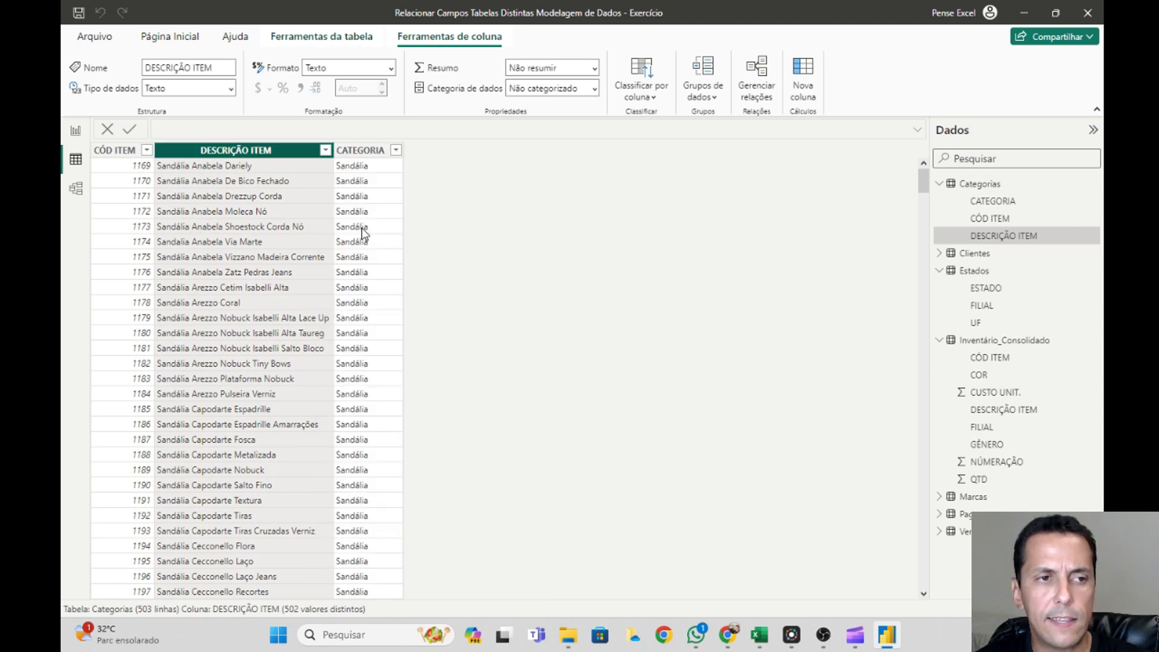
left_click(395, 150)
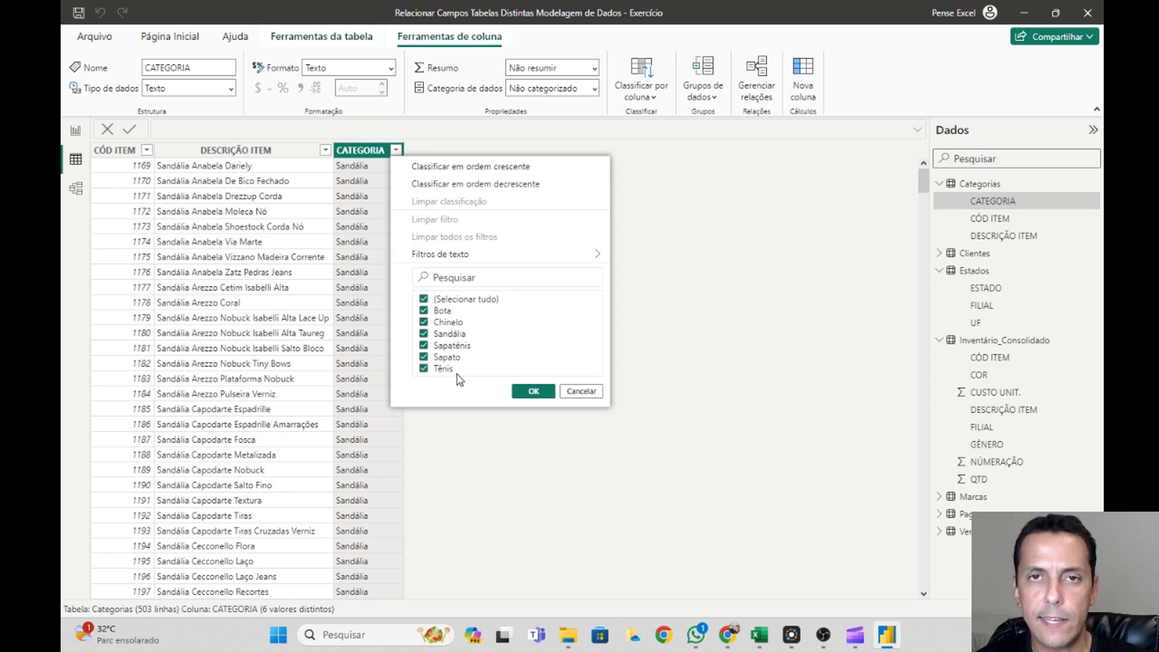
left_click(581, 392)
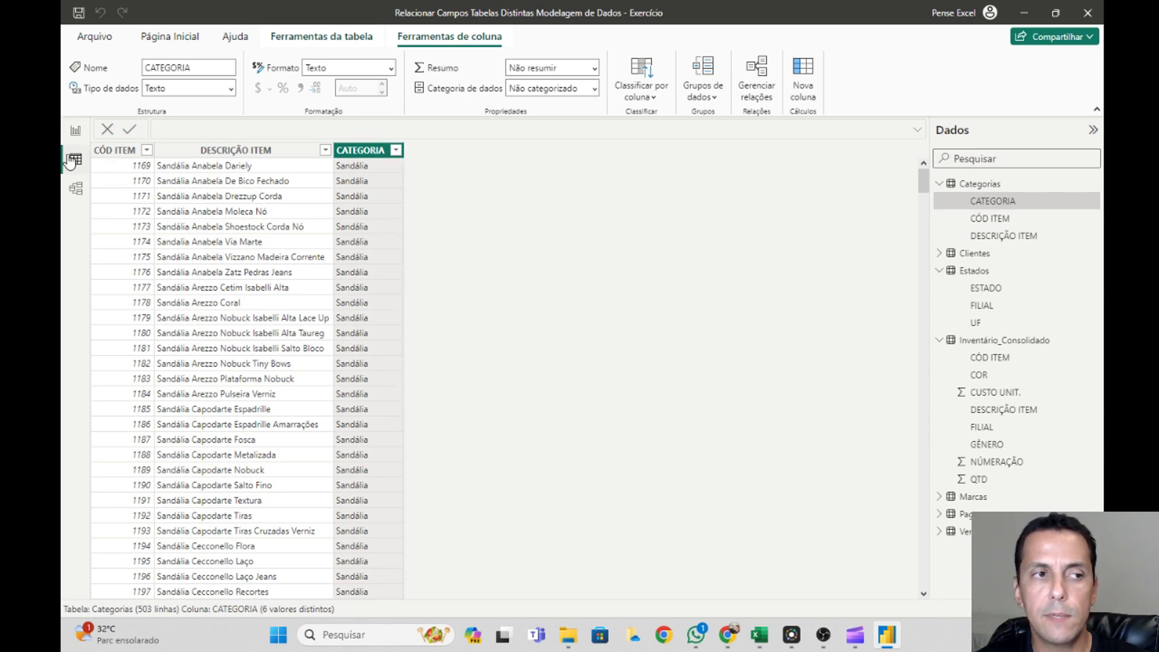
Relate CÓD ITEM in Inventário_Consolidado to CÓD ITEM in Marcas in the model diagram, and switch to the table data.
left_click(76, 188)
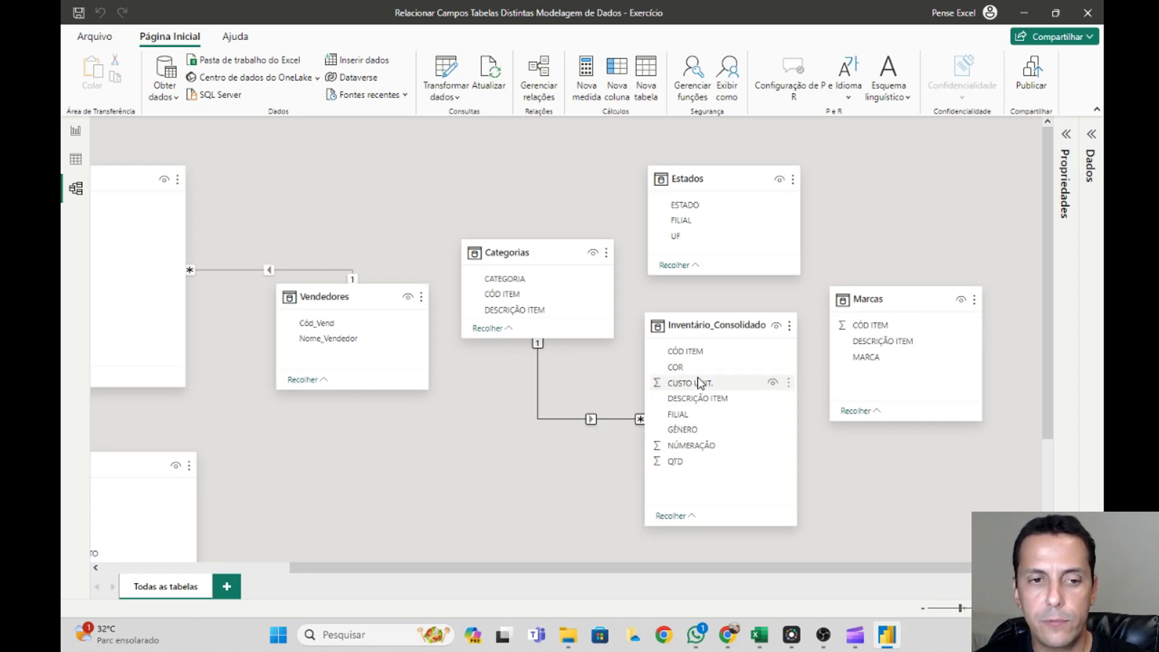
left_click_drag(694, 355, 899, 329)
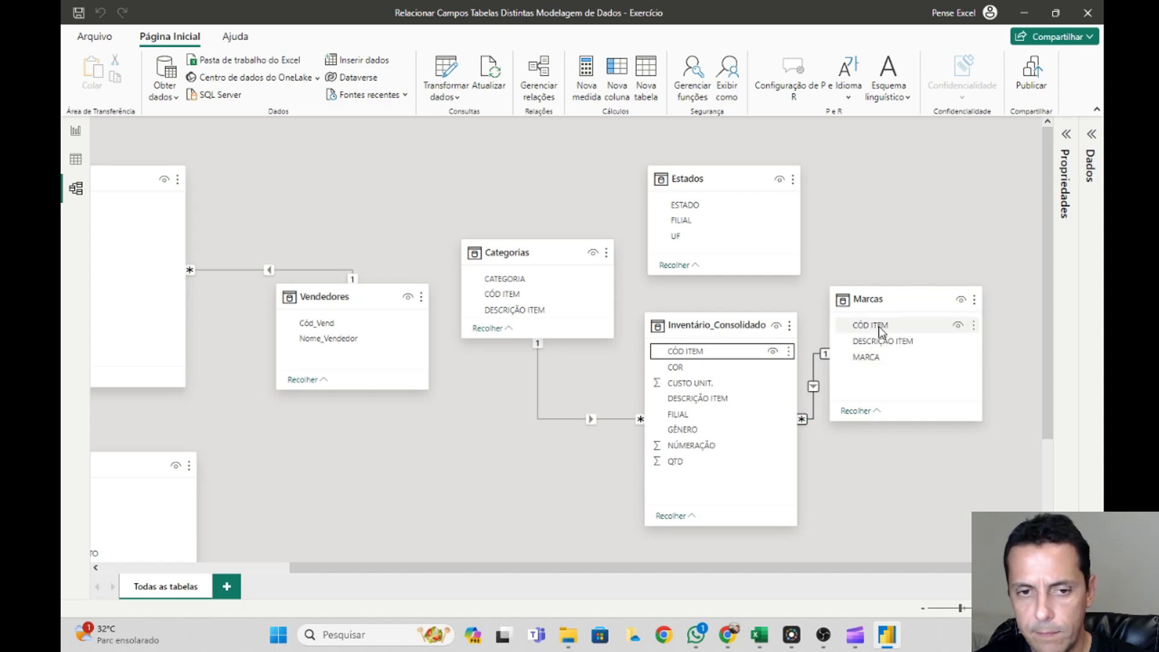
left_click(75, 163)
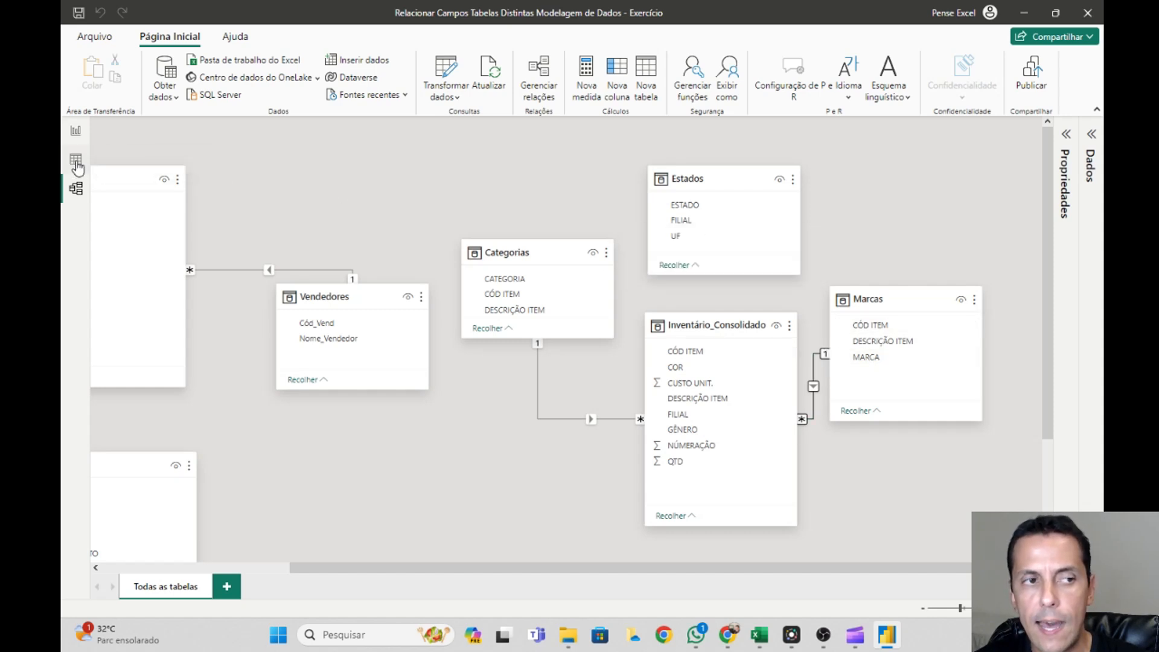
Examine the distinct MARCA values and the item rows in the Marcas table data, and return to the model diagram.
left_click(953, 498)
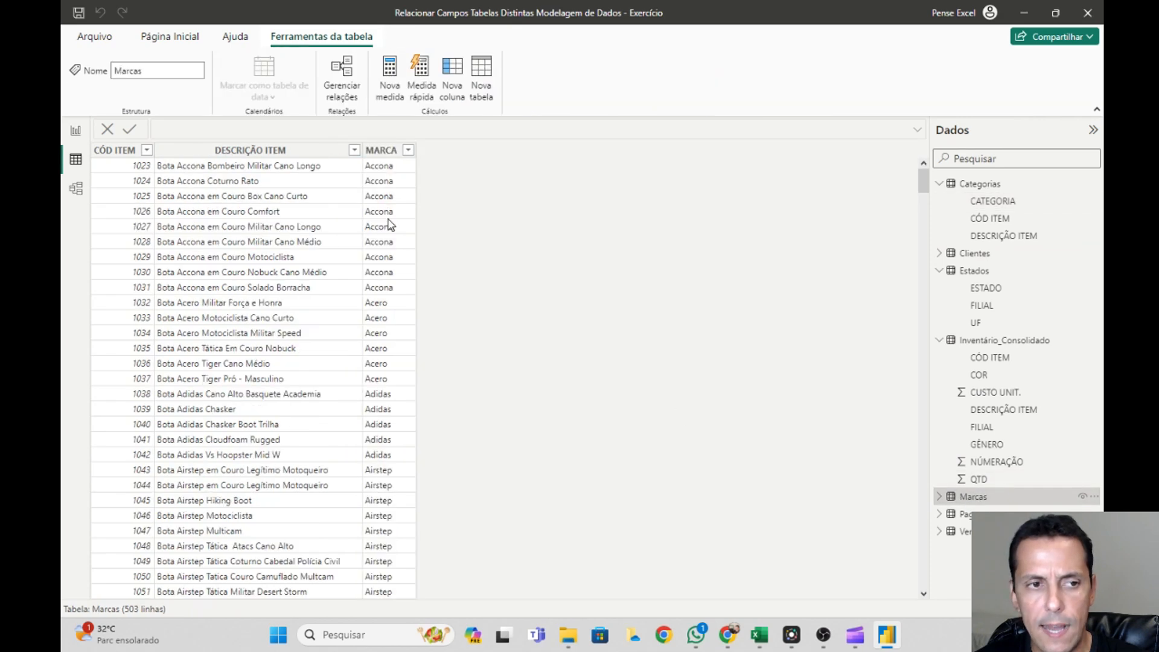
left_click(408, 150)
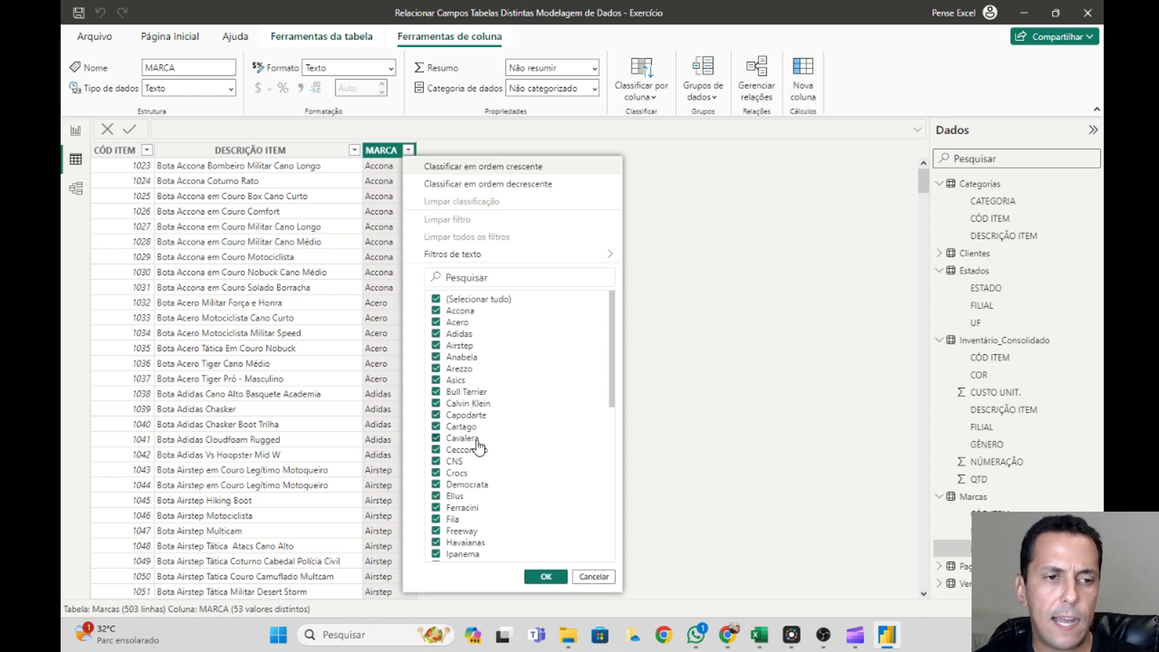
left_click_drag(612, 378, 608, 535)
left_click(593, 576)
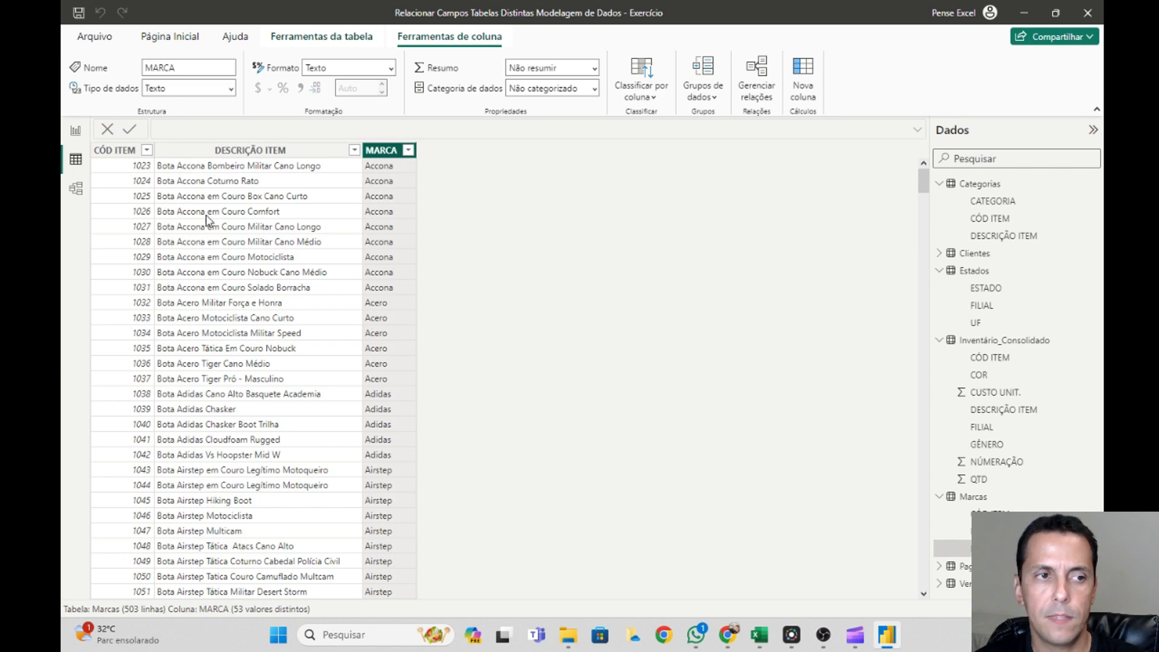
scroll(97, 311, "down", 20)
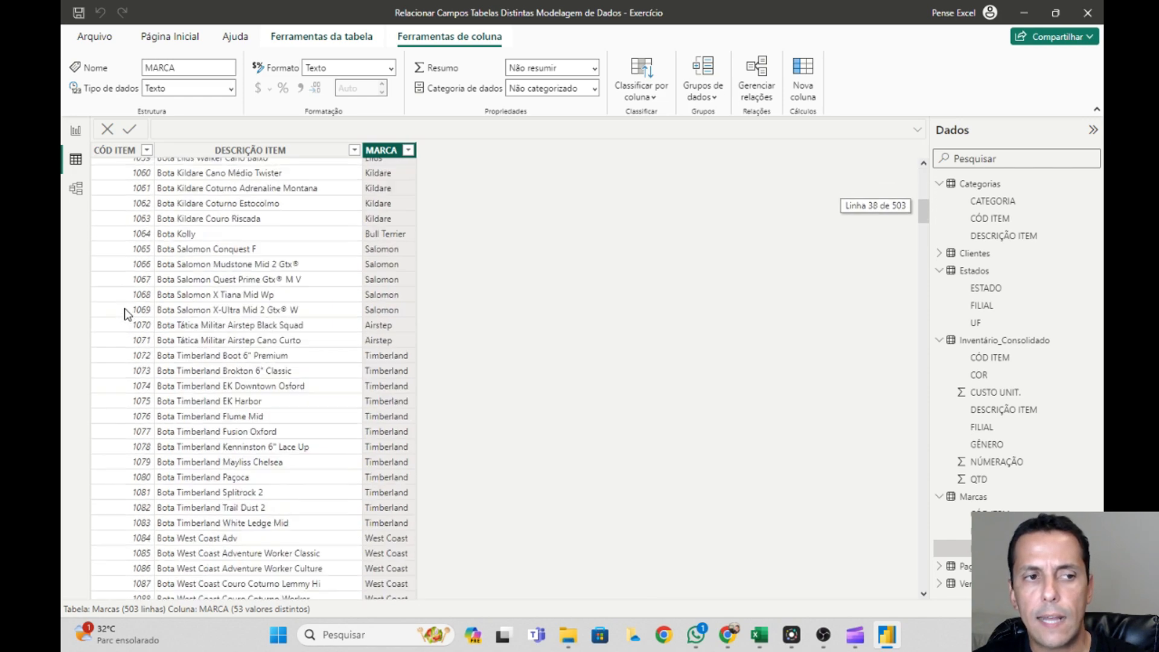
left_click(77, 189)
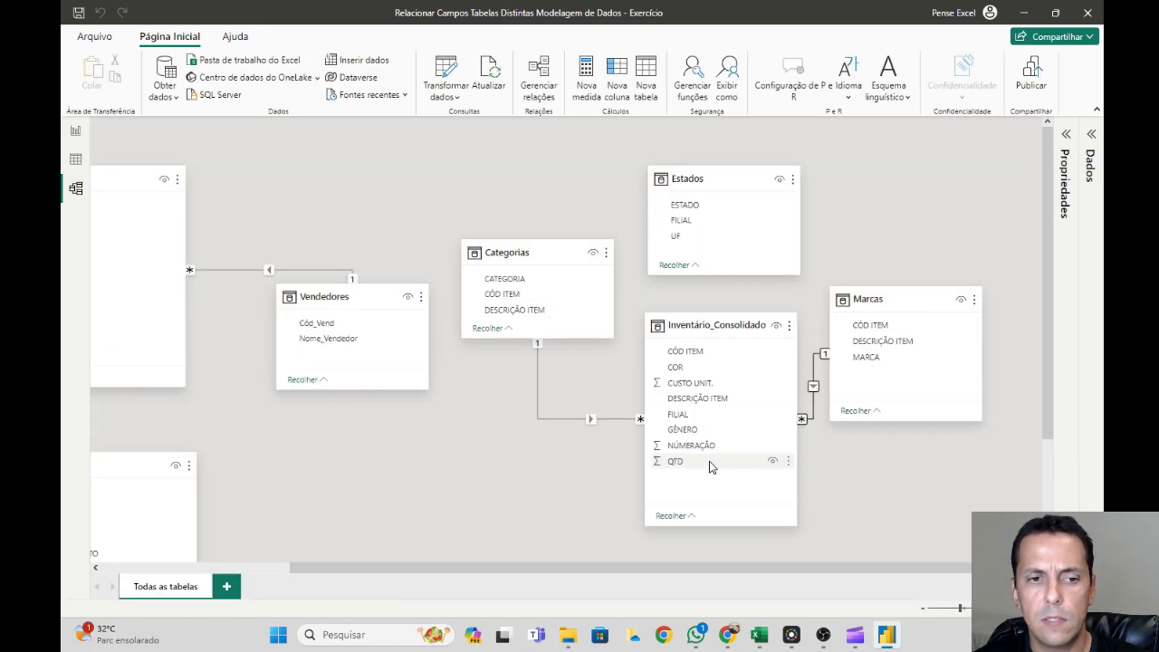
Relate FILIAL in Inventário_Consolidado to FILIAL in Estados, spacing the Estados and Marcas tables apart so the connecting lines stay clear.
mouse_move(557, 337)
left_mouse_down()
mouse_move(552, 371)
mouse_move(579, 343)
left_mouse_up()
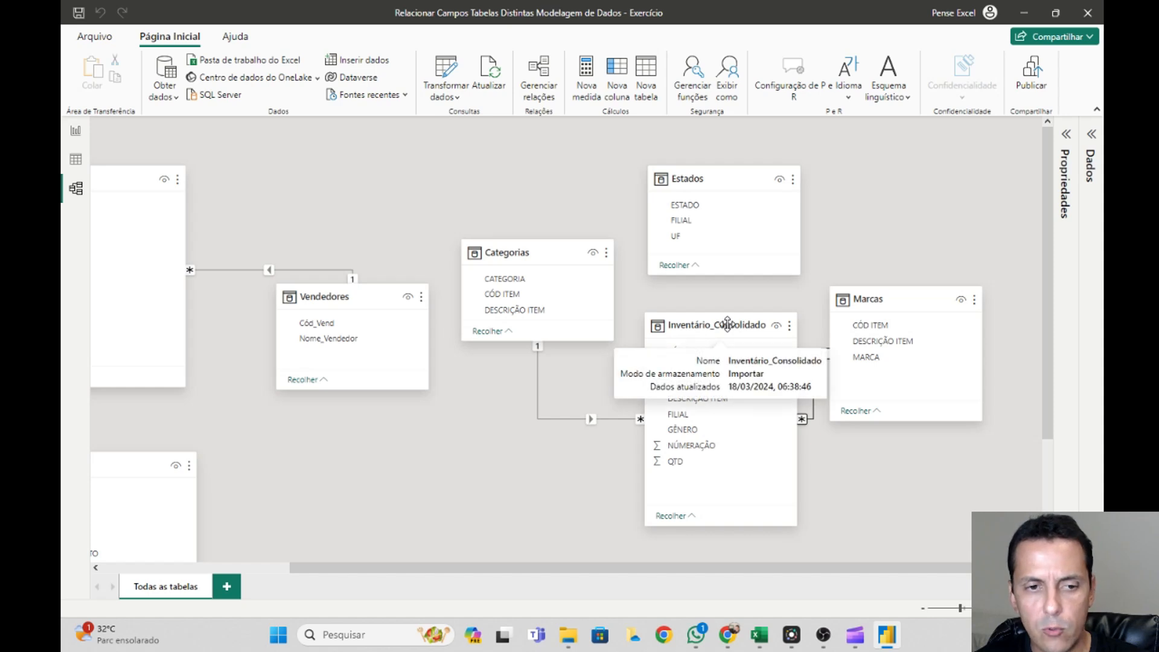
left_click_drag(727, 175, 809, 166)
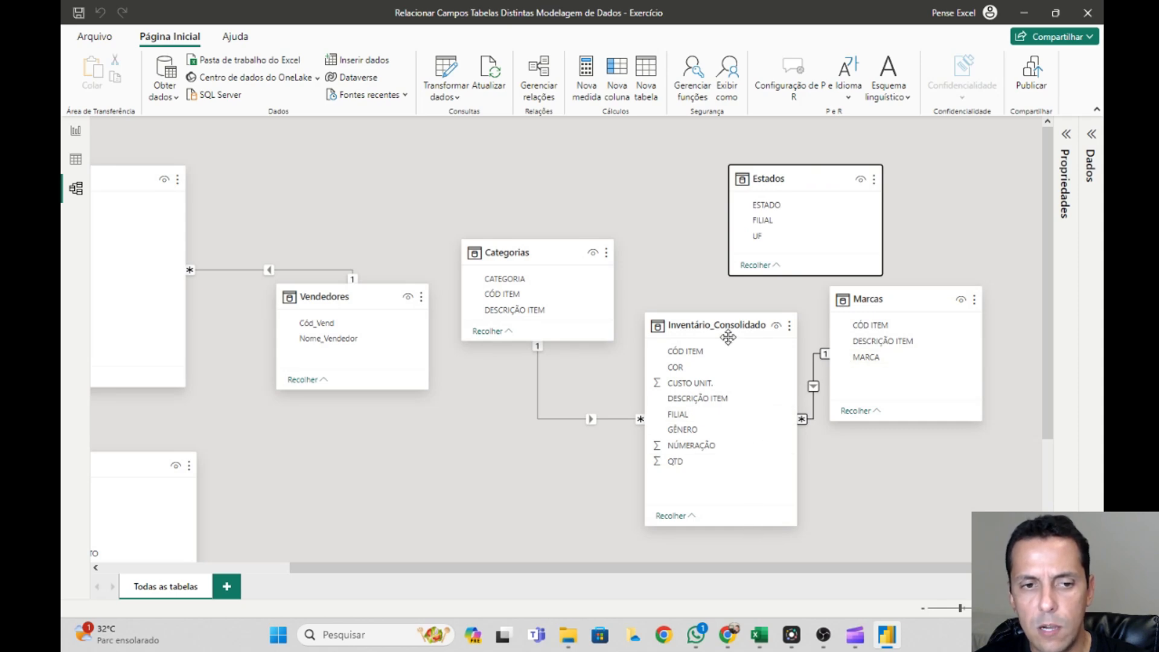
left_click_drag(692, 416, 816, 223)
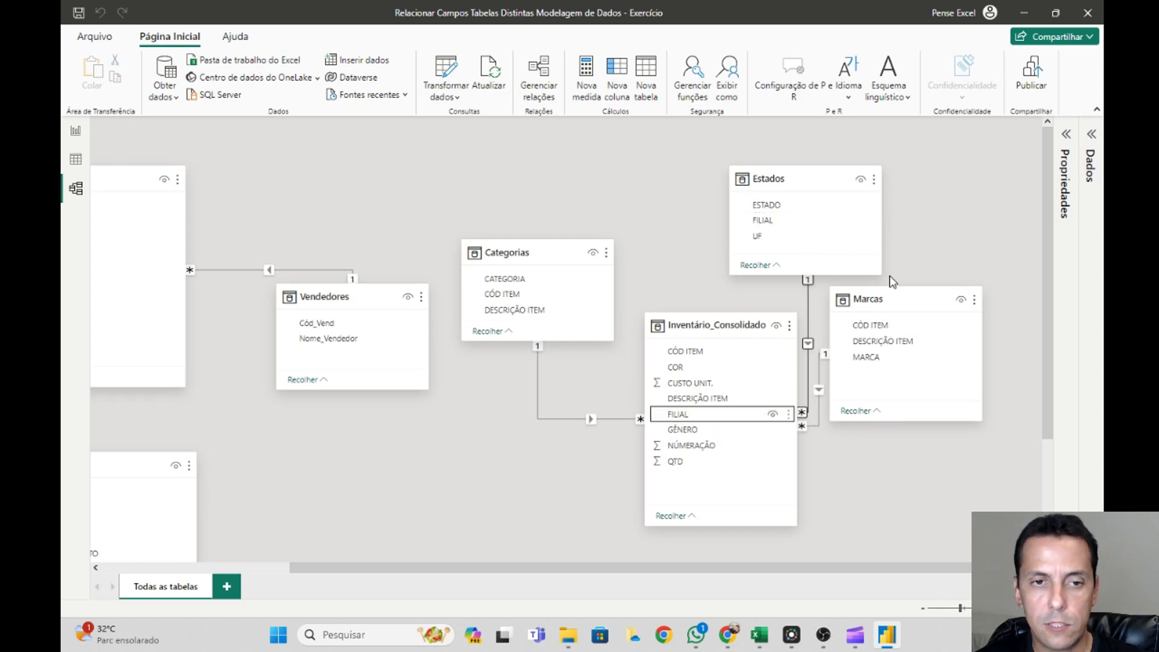
left_click_drag(912, 299, 971, 365)
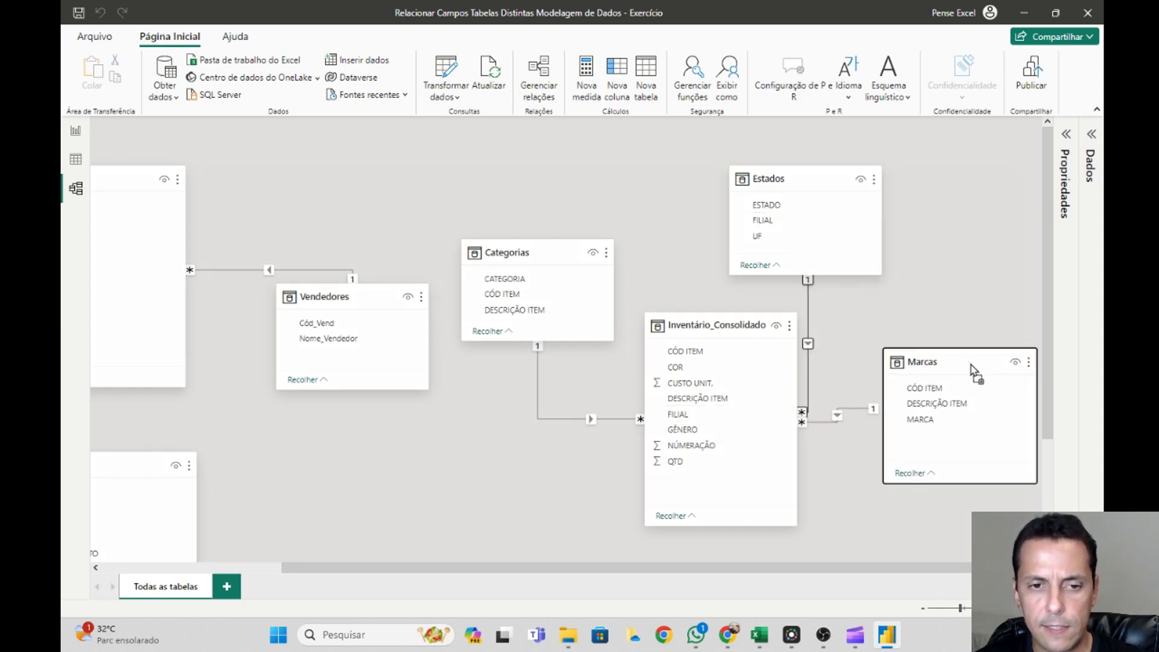
Review the relationship settings linking Inventário_Consolidado to Estados, Marcas and Categorias without changing them.
double_click(811, 364)
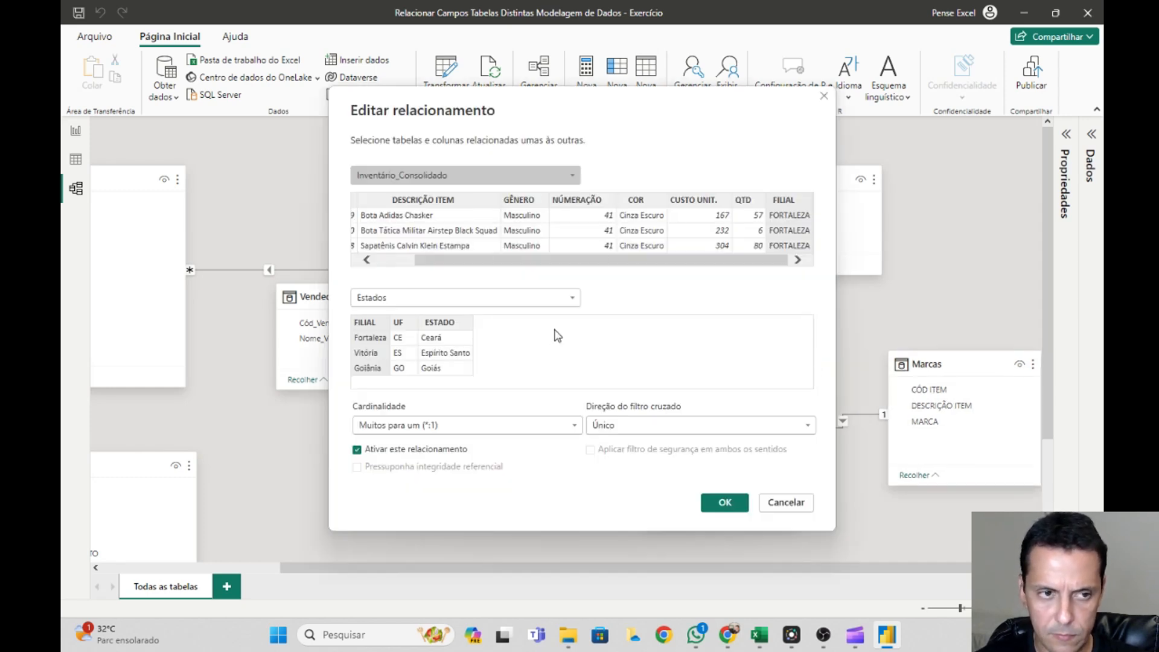
left_click(803, 504)
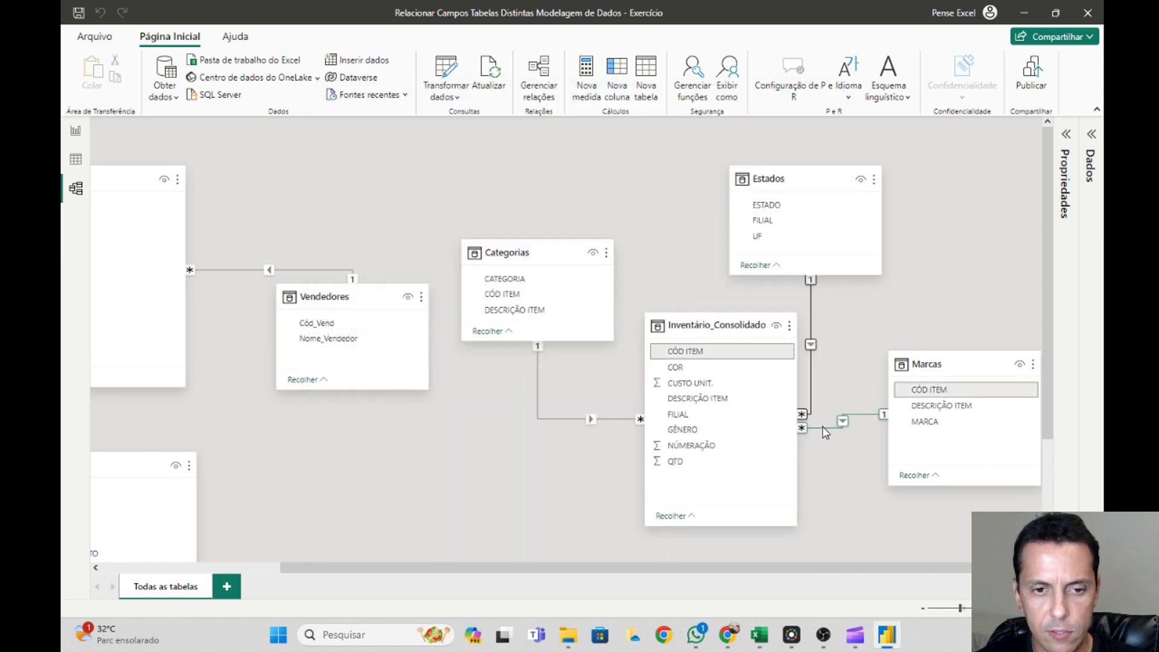
double_click(823, 426)
left_click(785, 503)
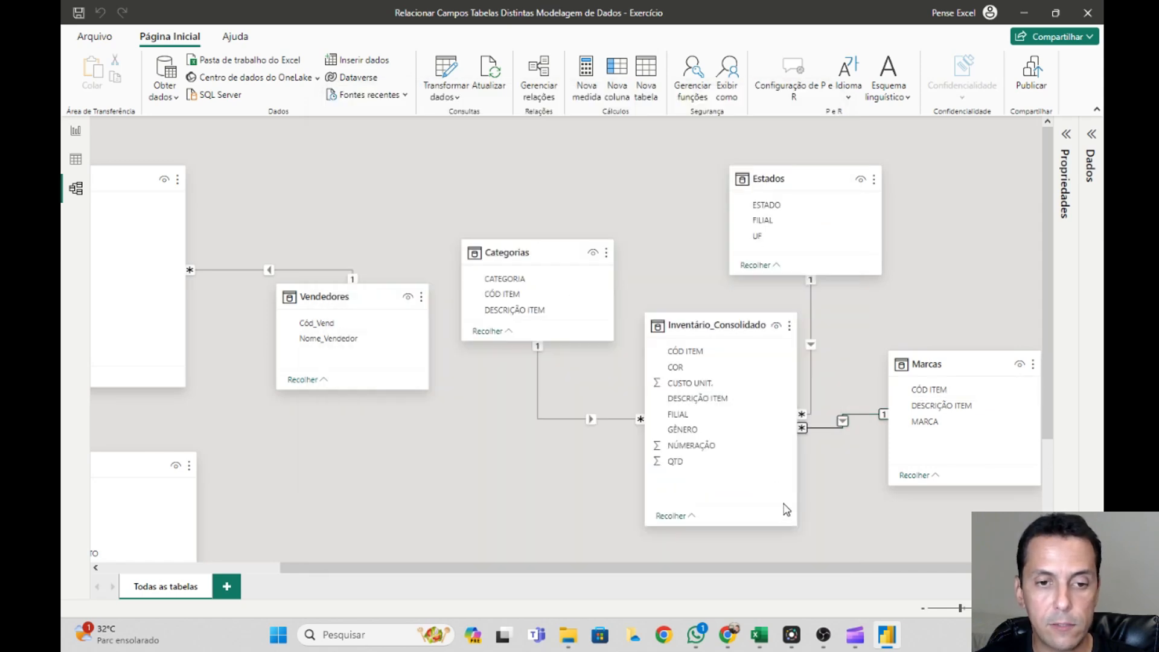
double_click(611, 419)
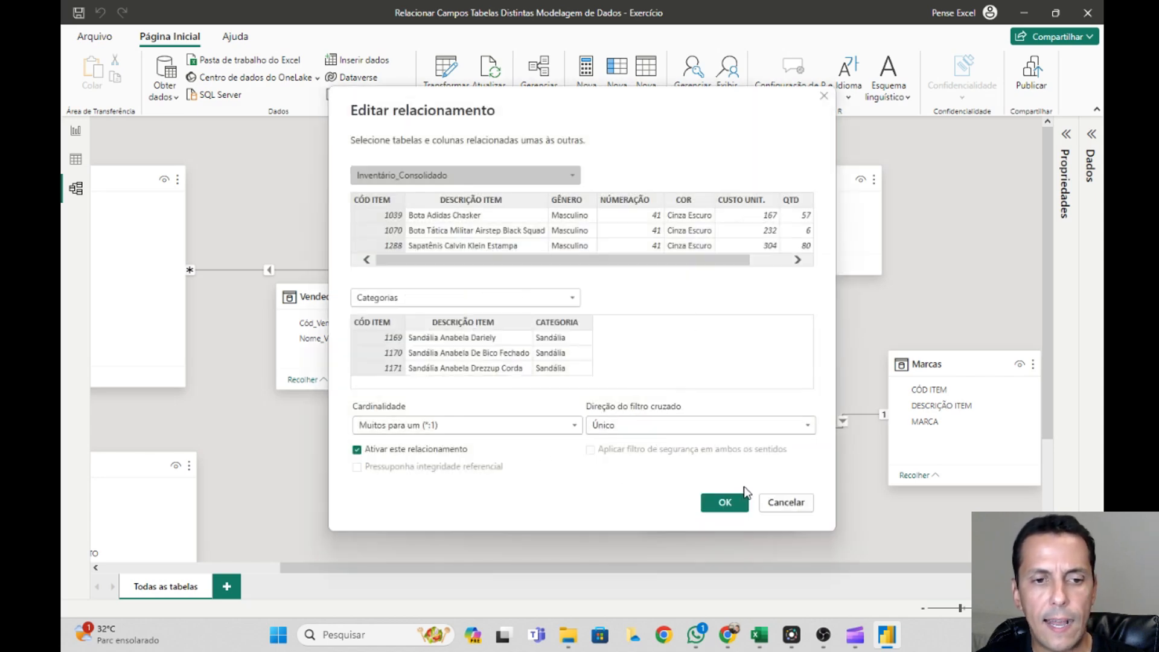
left_click(798, 500)
Move the Categorias table up beside Estados, above Inventário_Consolidado in the model diagram.
scroll(556, 477, "left", 5)
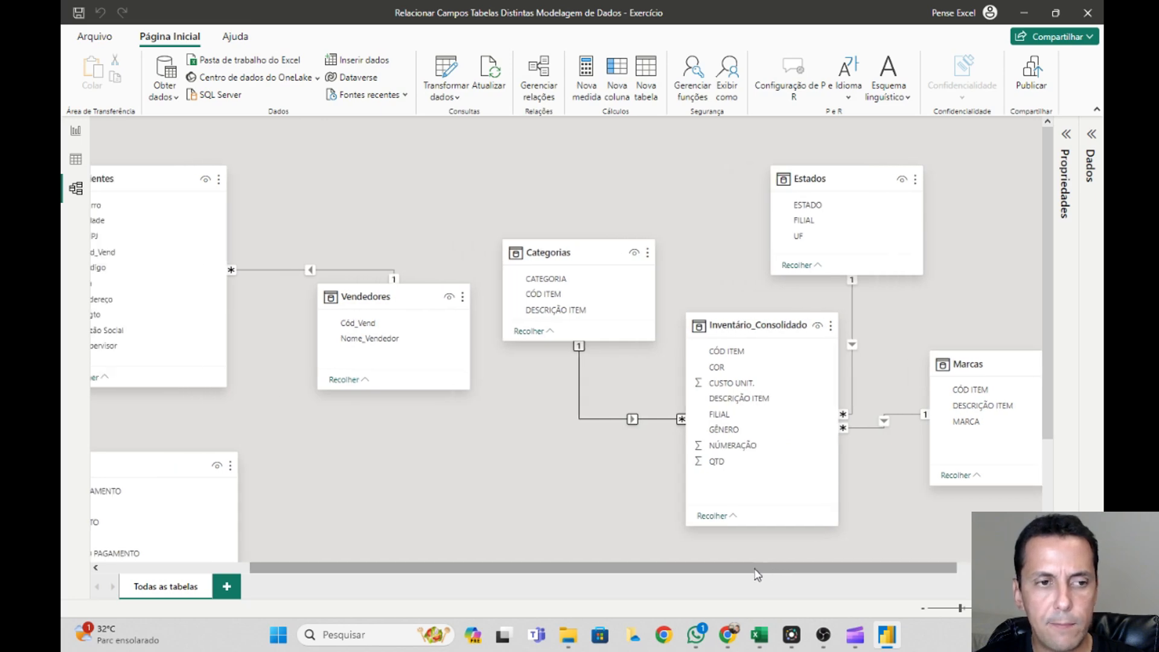
scroll(557, 483, "down", 3)
scroll(559, 485, "up", 3)
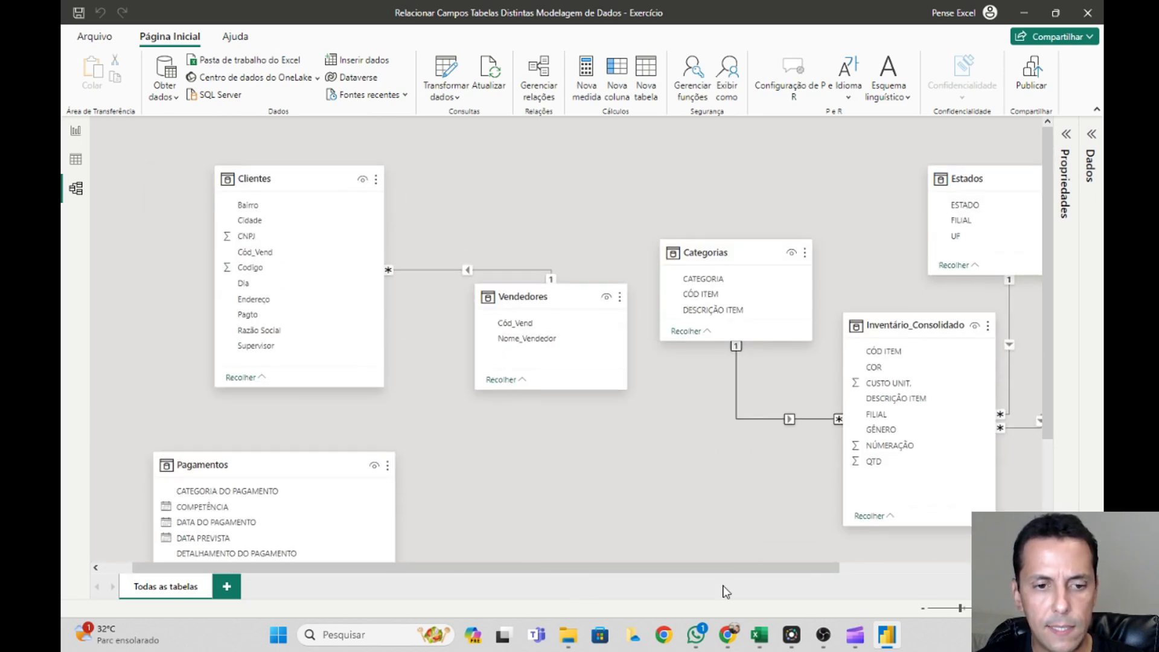
left_click_drag(738, 569, 931, 568)
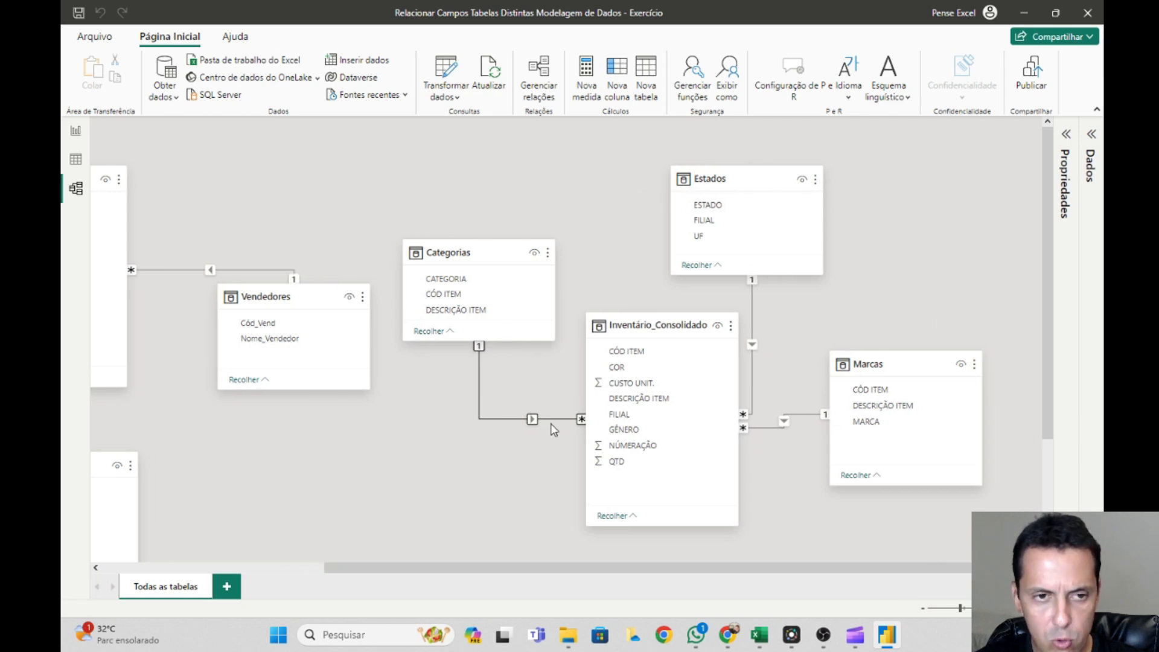
left_click_drag(454, 252, 508, 191)
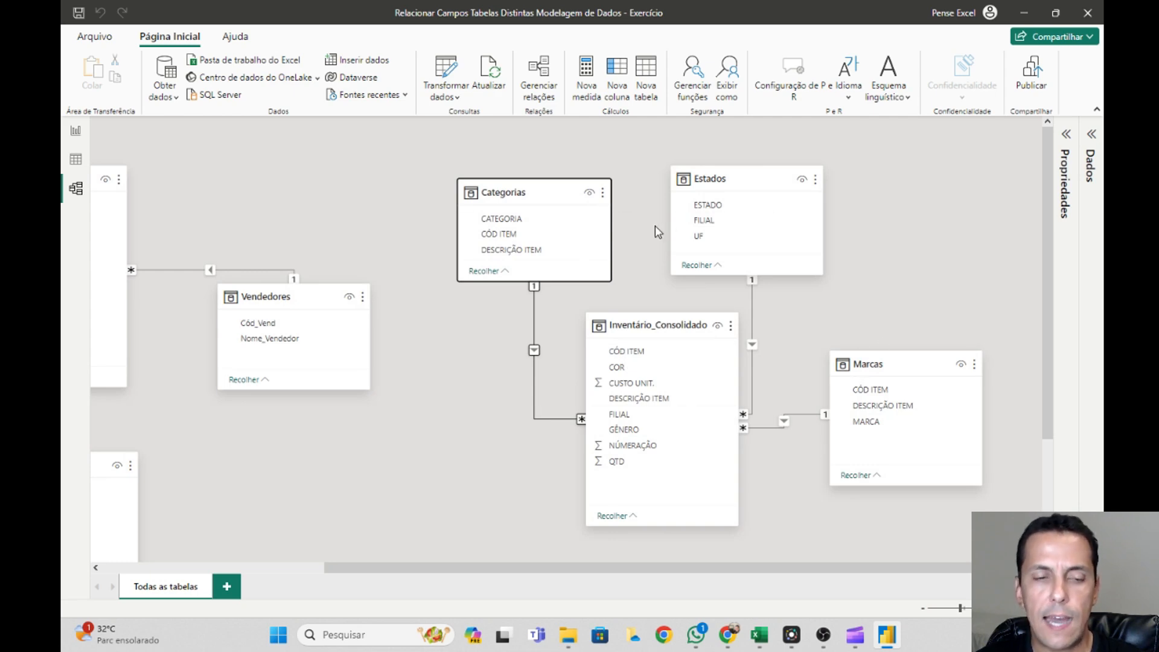
Move the Vendedores table up beside Clientes, and shift the unrelated Pagamentos table slightly away below Clientes.
left_click_drag(759, 568, 535, 570)
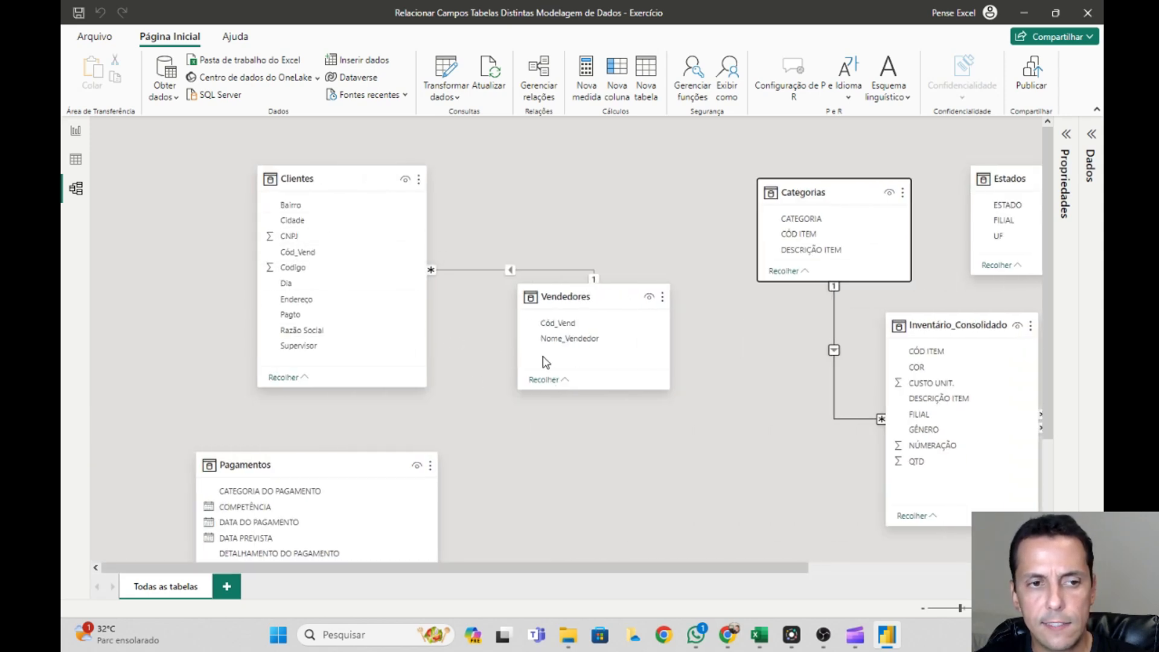
left_click_drag(564, 301, 557, 227)
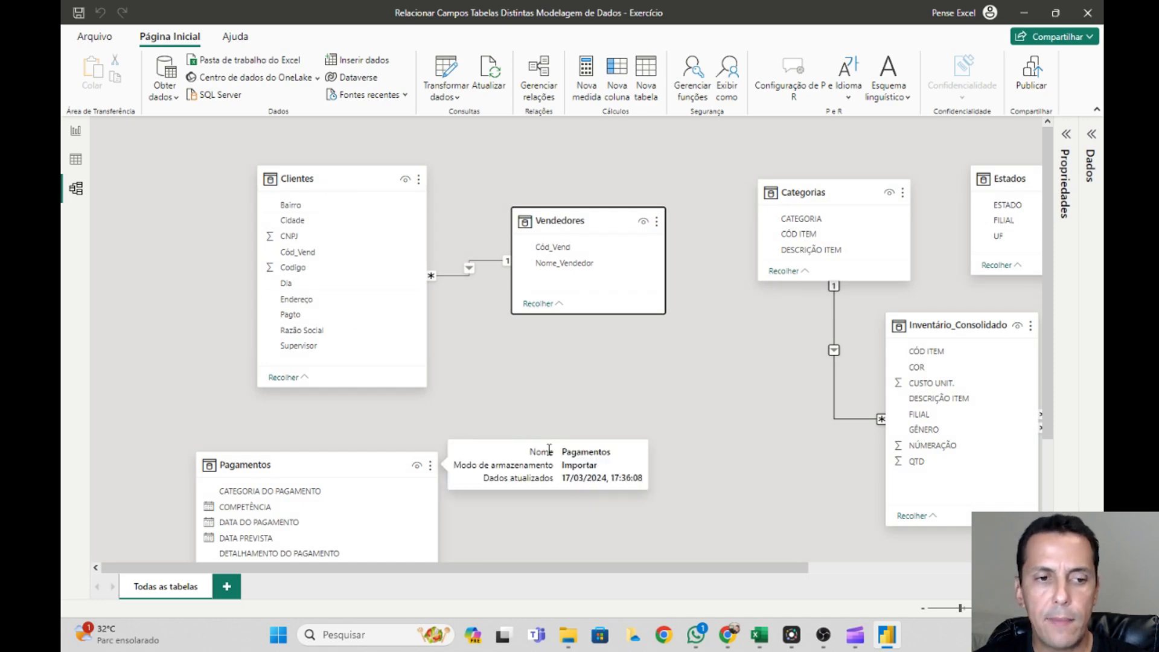
scroll(642, 429, "down", 3)
left_click_drag(259, 298, 223, 299)
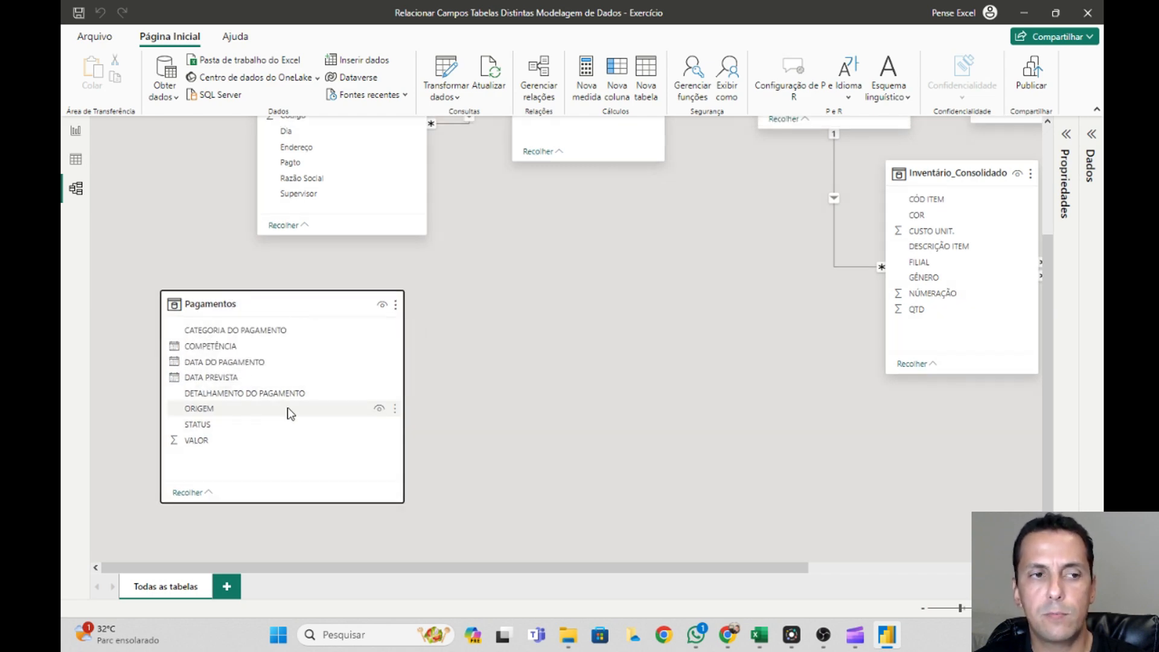